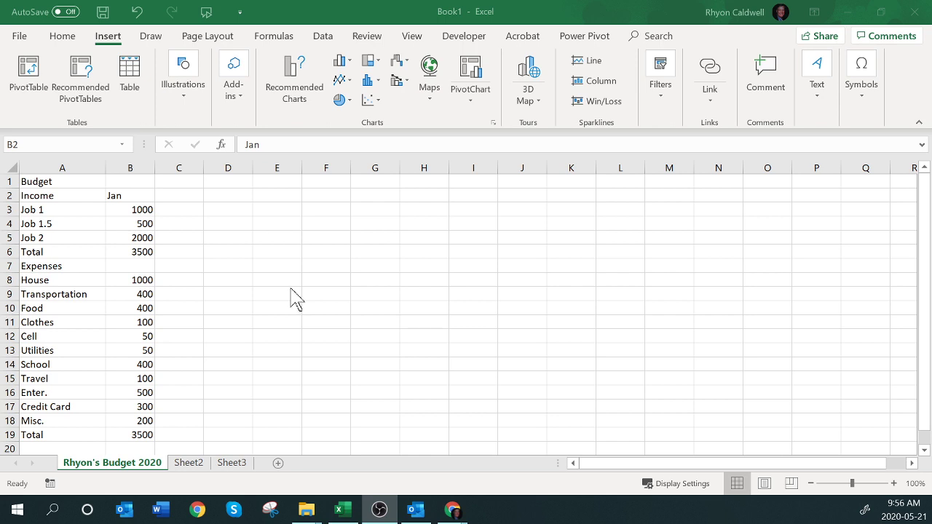
Review the budget table, its January income entries and the formula behind the income Total.
left_click(131, 197)
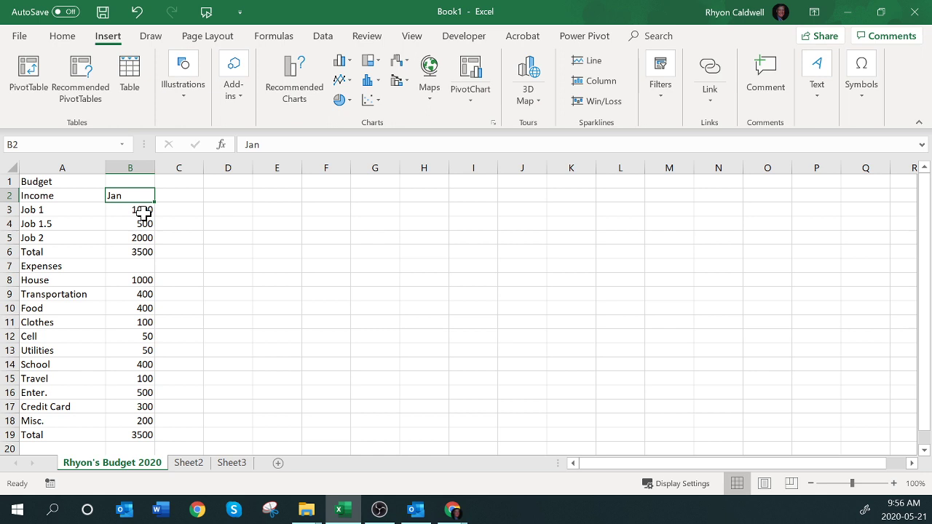
left_click_drag(53, 182, 150, 435)
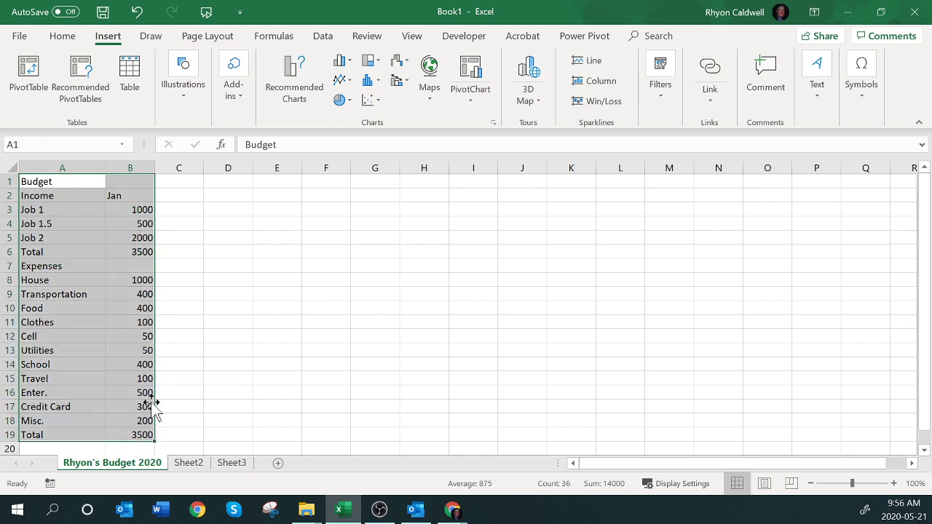
left_click(131, 252)
left_click_drag(142, 211, 143, 240)
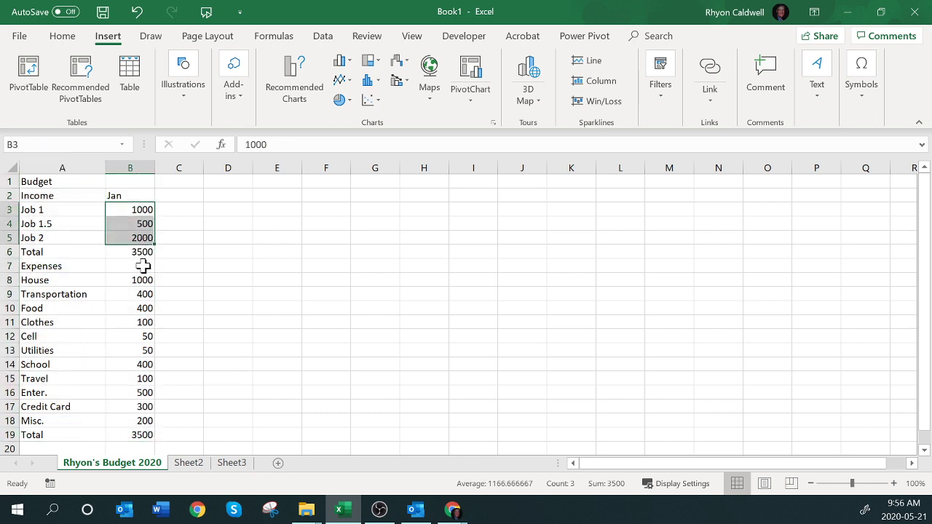
left_click(144, 253)
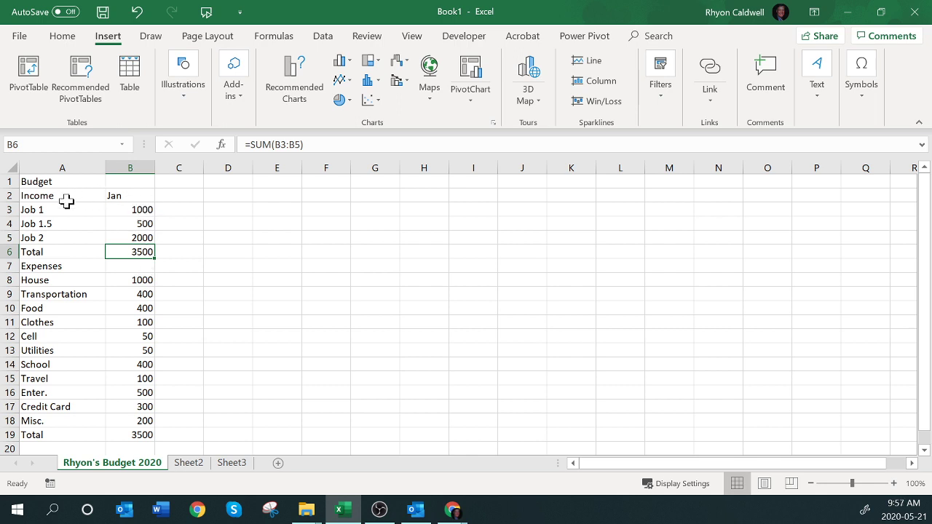
left_click(63, 169)
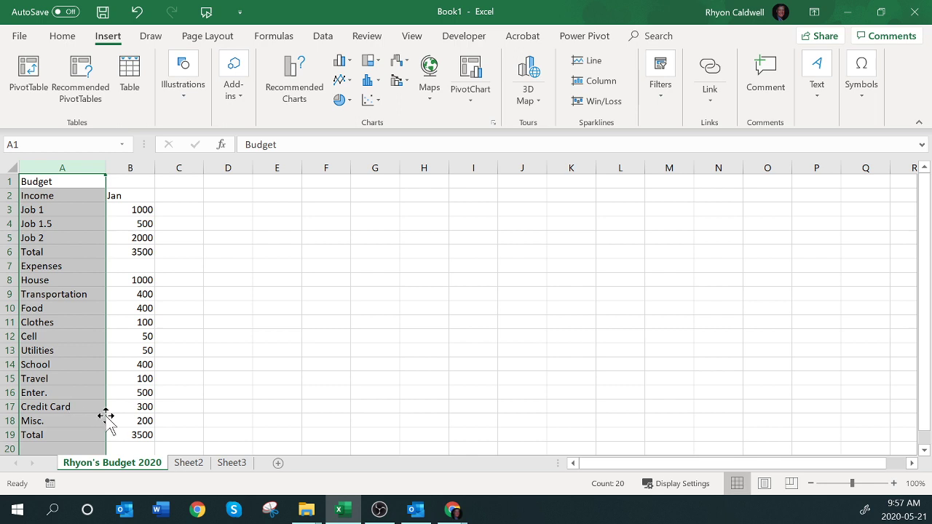
Merge and center the Budget title across cells A1 to F1.
left_click(59, 182)
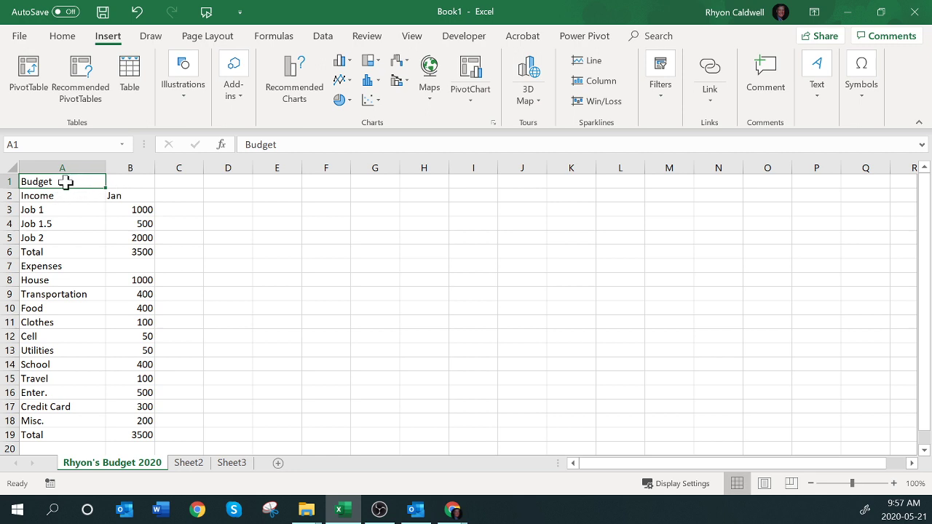
left_click_drag(72, 182, 319, 183)
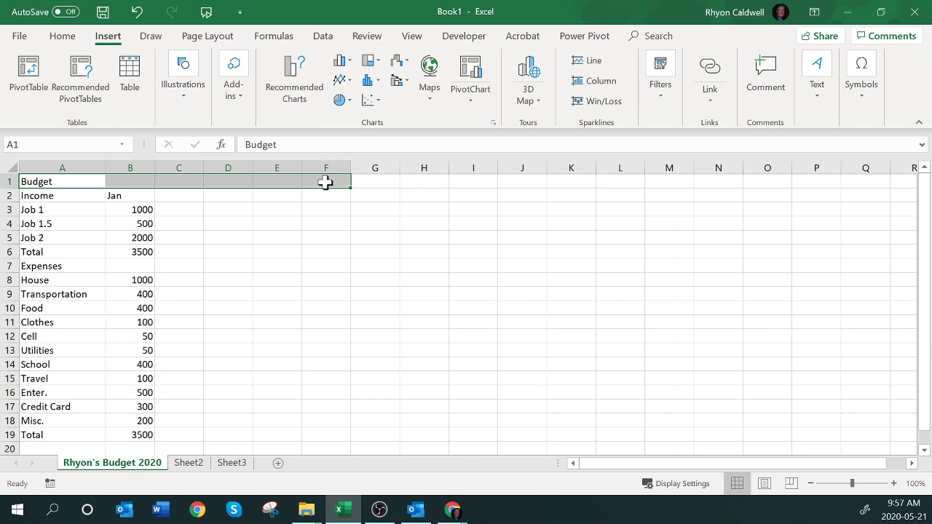
left_click(64, 38)
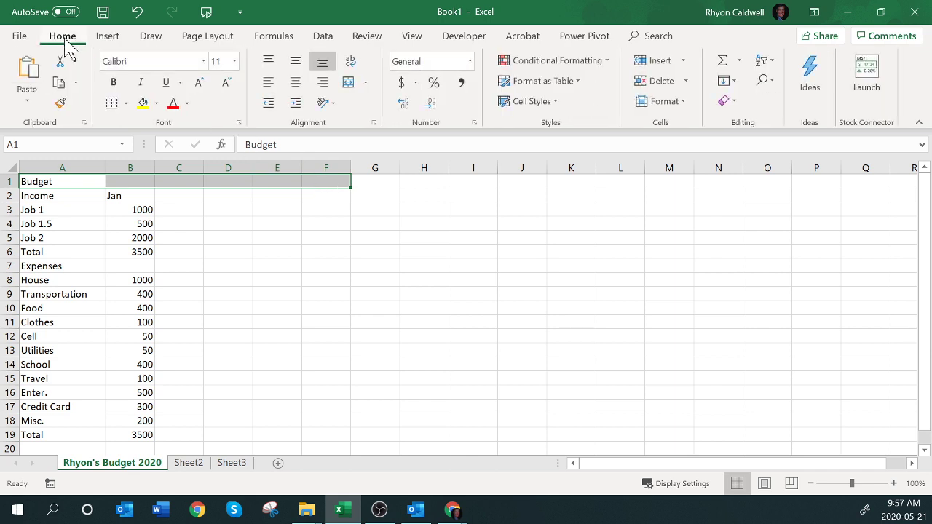
left_click(366, 82)
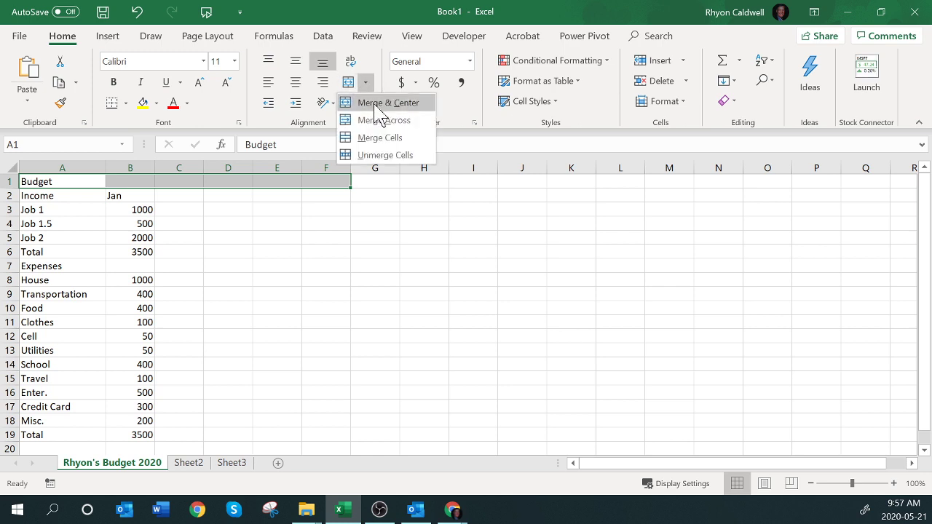
left_click(386, 103)
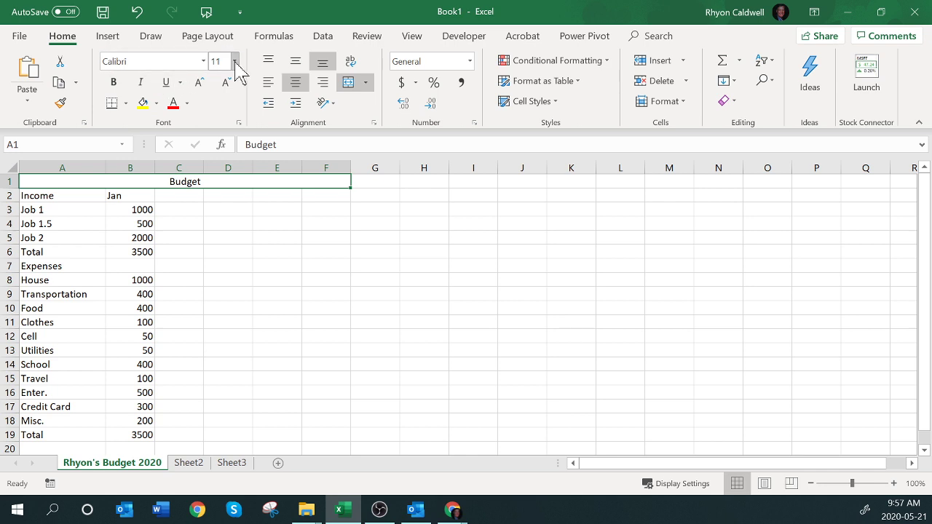
Format the Budget title as bold, blue text at font size 22.
left_click(201, 82)
left_click(200, 82)
left_click(200, 82)
left_click(200, 82)
left_click(200, 82)
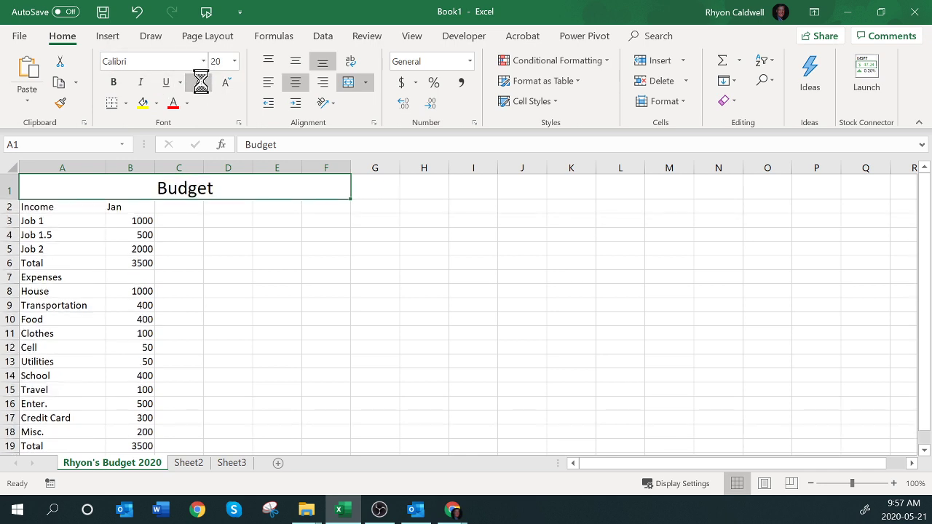
left_click(201, 82)
left_click(113, 83)
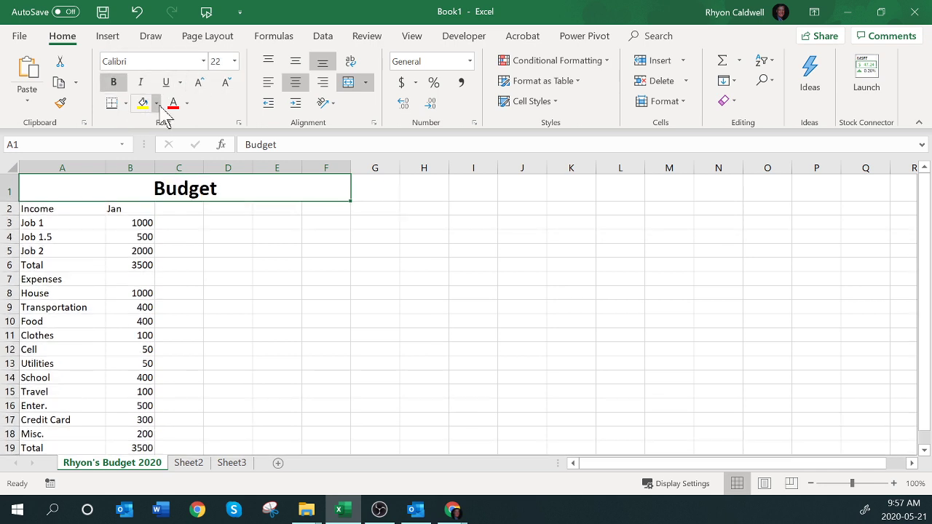
left_click(186, 104)
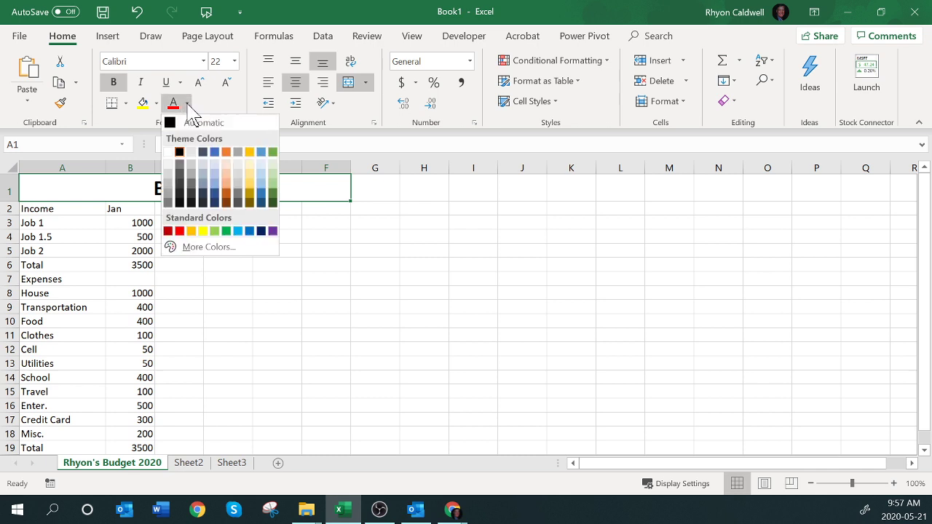
left_click(217, 152)
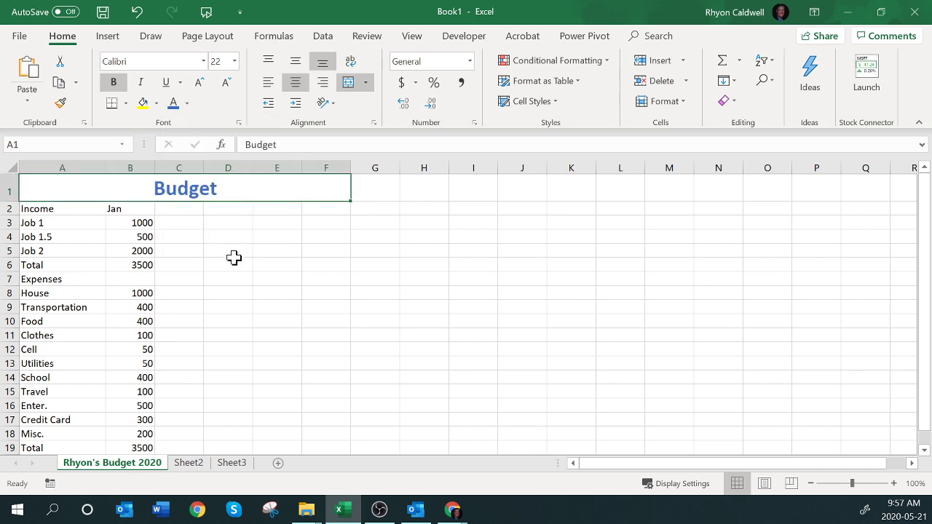
Add a thick bottom border beneath the merged Budget title.
left_click(226, 239)
left_click(189, 197)
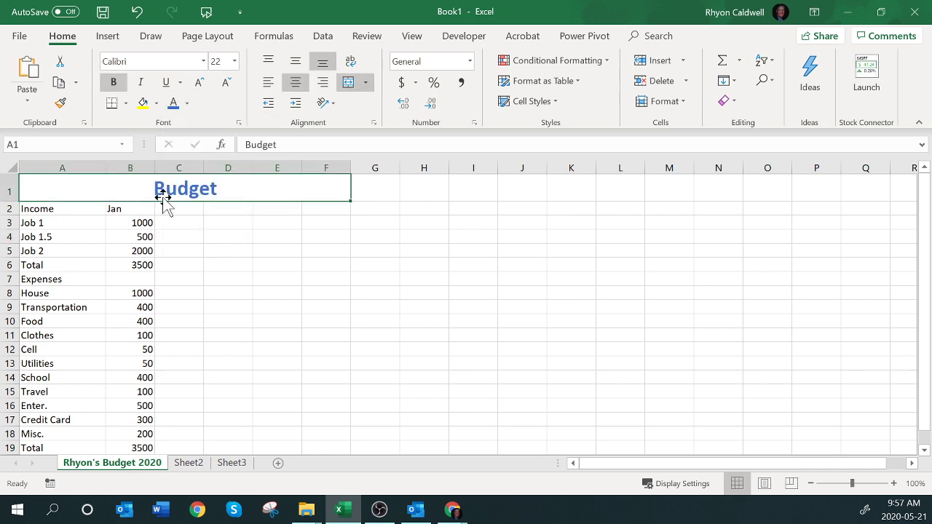
left_click(126, 103)
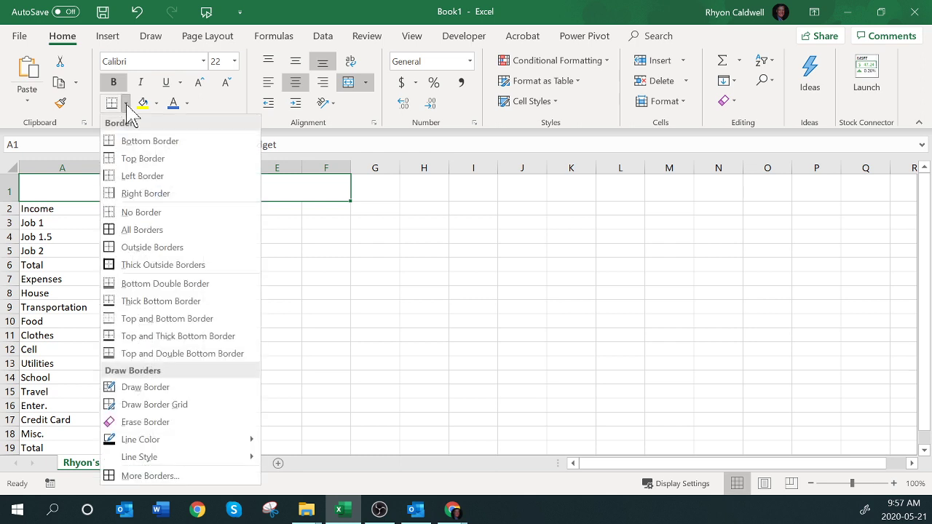
left_click(146, 301)
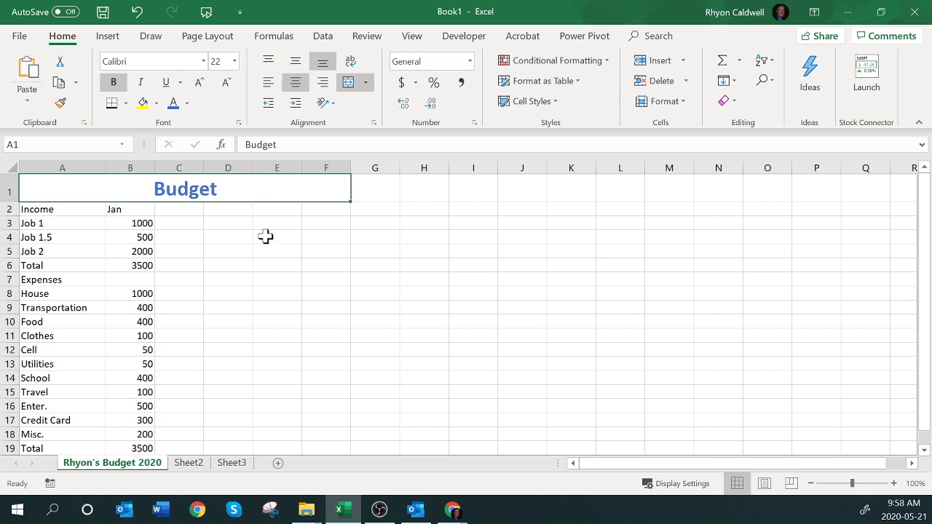
left_click(57, 210)
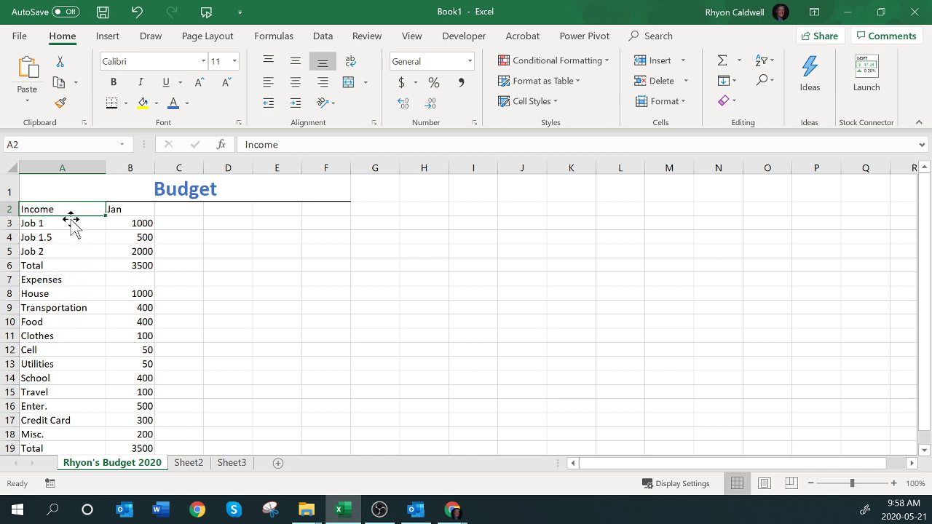
left_click(62, 280)
scroll(56, 410, "down", 2)
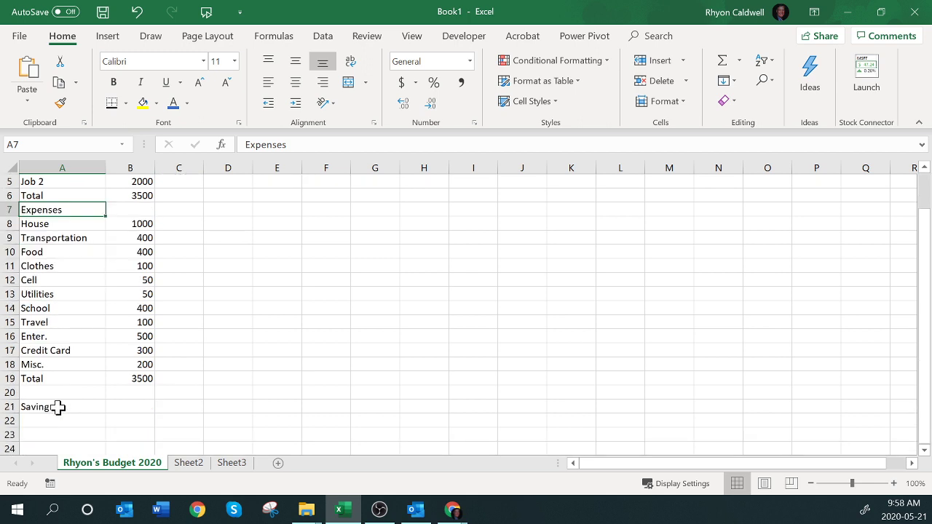
left_click(59, 407)
scroll(60, 350, "up", 2)
Format the Income, Expenses and Saving headings together as bold, blue text at font size 14.
left_click(66, 210)
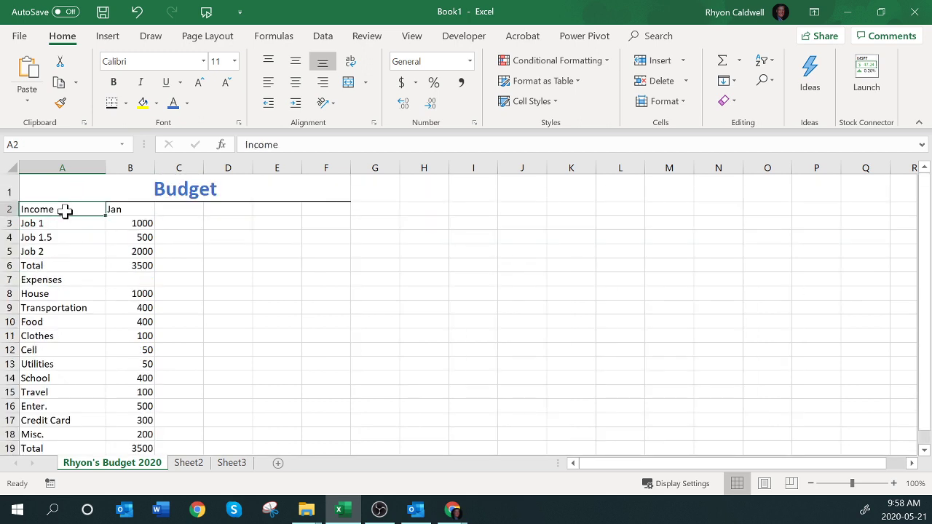
left_click(61, 283)
scroll(63, 285, "down", 2)
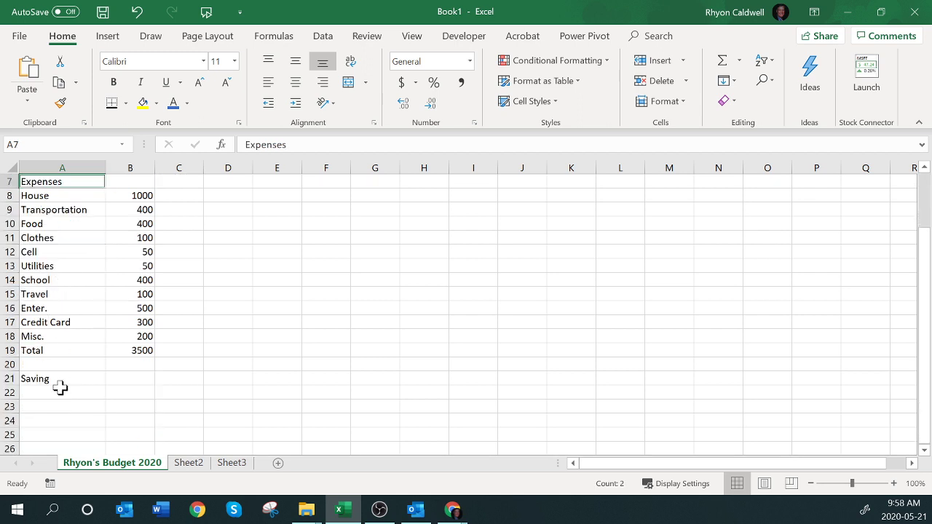
left_click(58, 379, "ctrl")
scroll(92, 284, "up", 2)
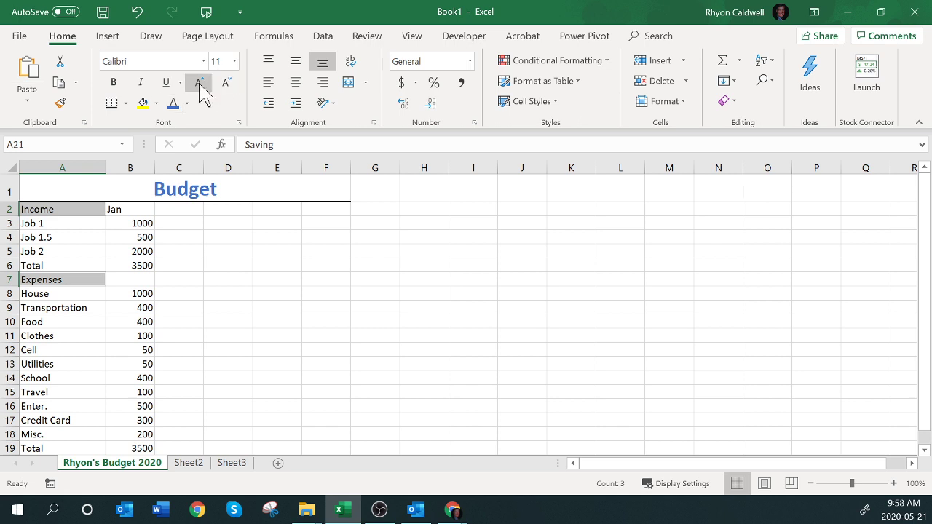
left_click(201, 82)
left_click(201, 82)
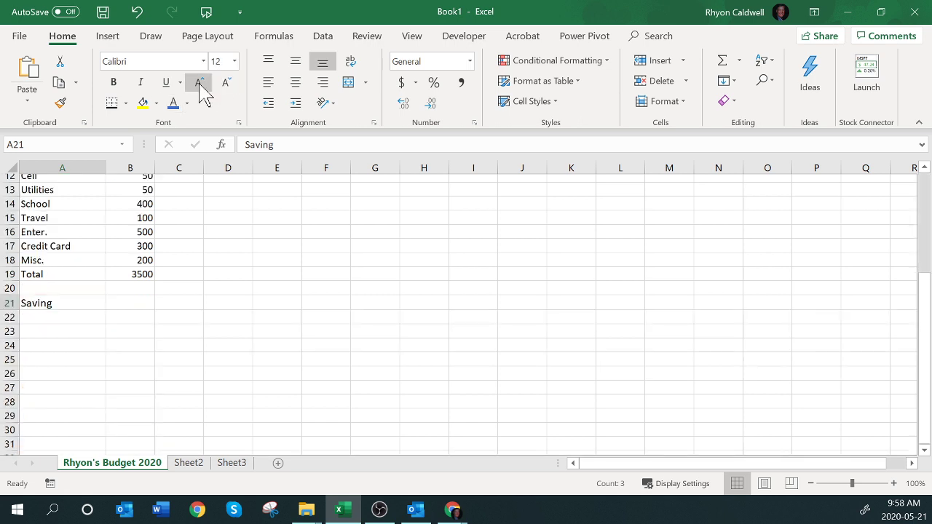
left_click(115, 86)
left_click(175, 103)
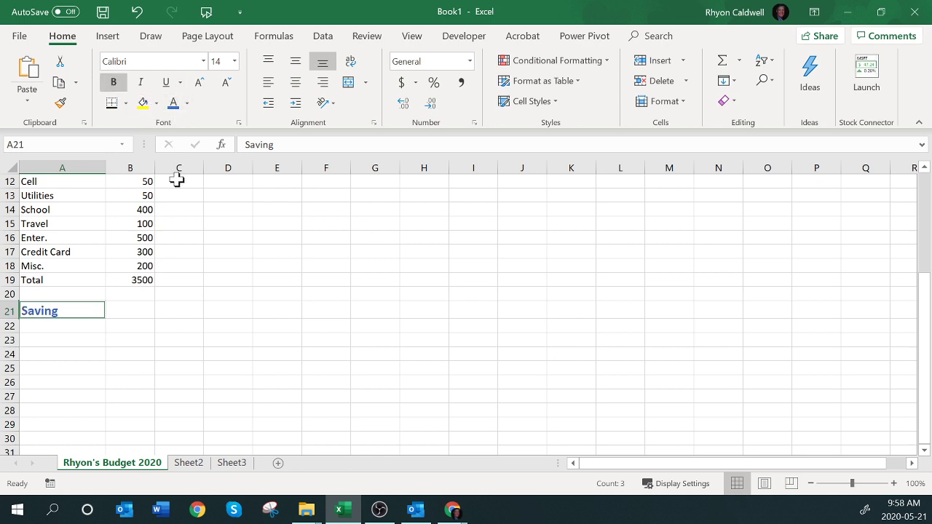
scroll(204, 277, "up", 4)
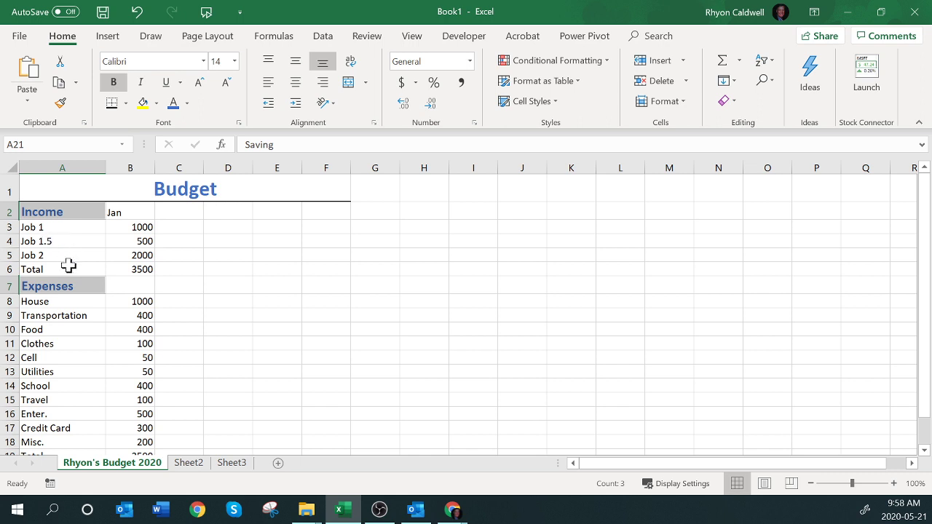
left_click(211, 288)
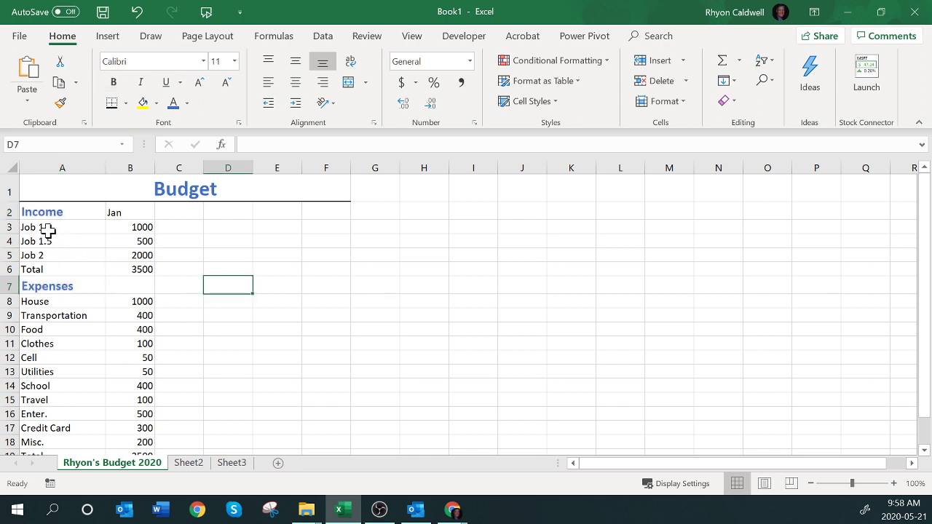
Indent and italicize the job labels in A3:A5 and the expense labels in A8:A18.
left_click_drag(51, 229, 53, 249)
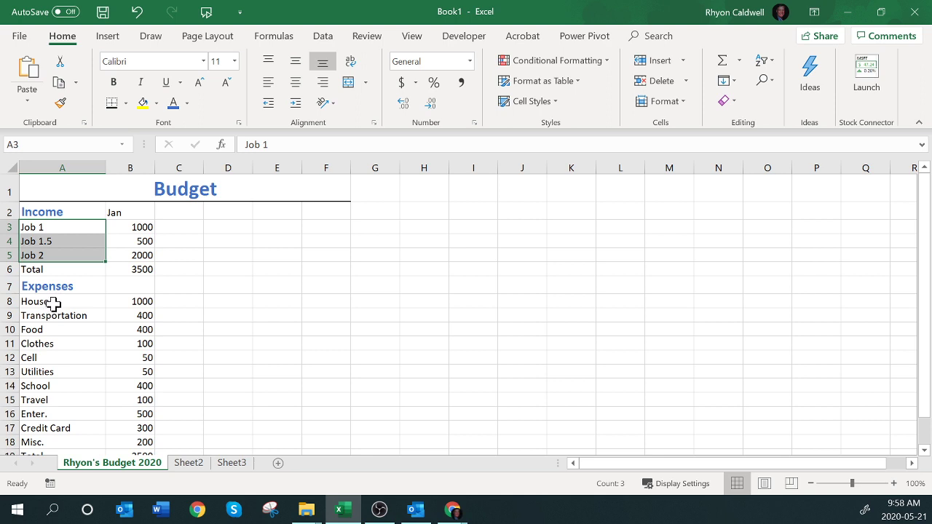
left_click_drag(58, 229, 60, 256)
left_click_drag(71, 304, 74, 397)
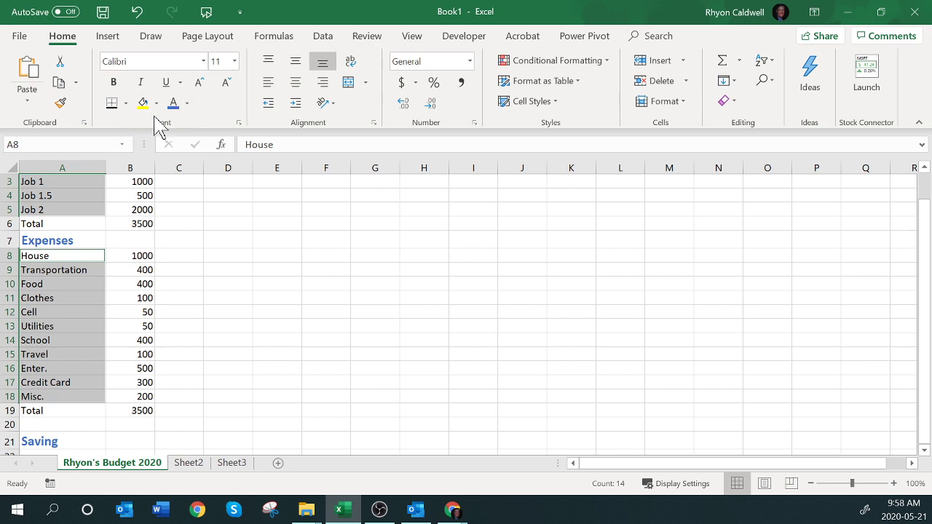
left_click(301, 109)
scroll(155, 253, "up", 1)
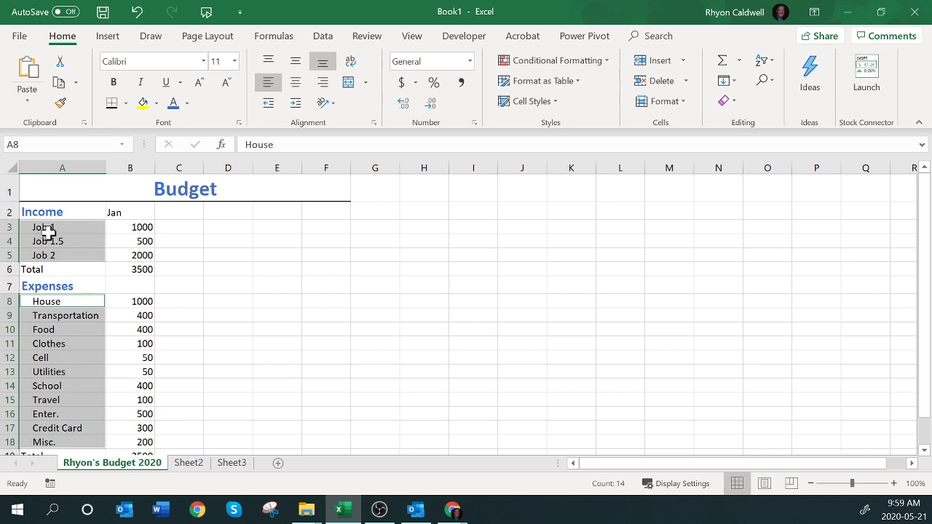
left_click(141, 83)
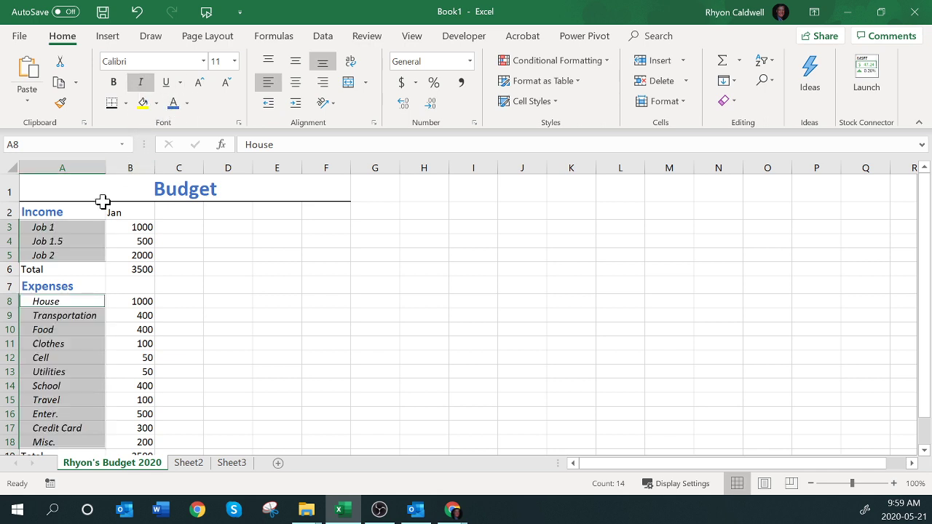
Make the Total labels in A6 and A19 bold.
left_click(66, 271)
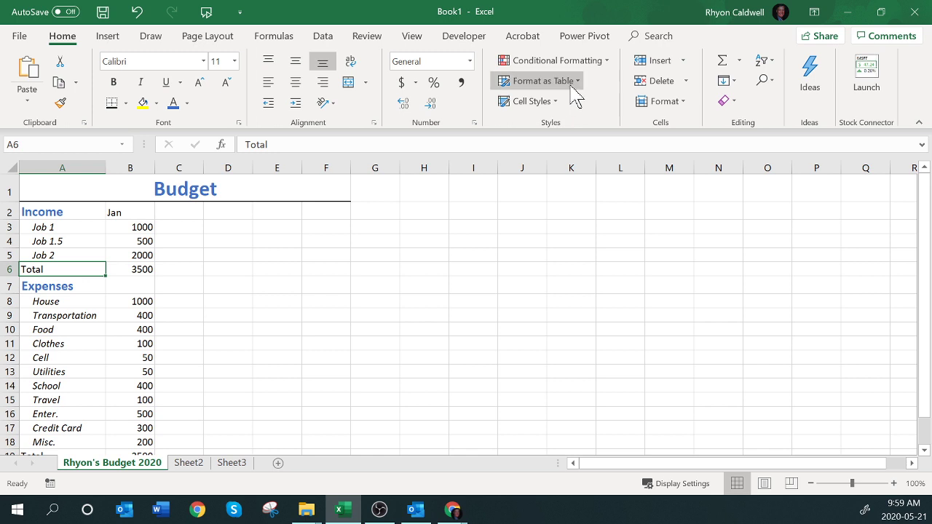
left_click(558, 111)
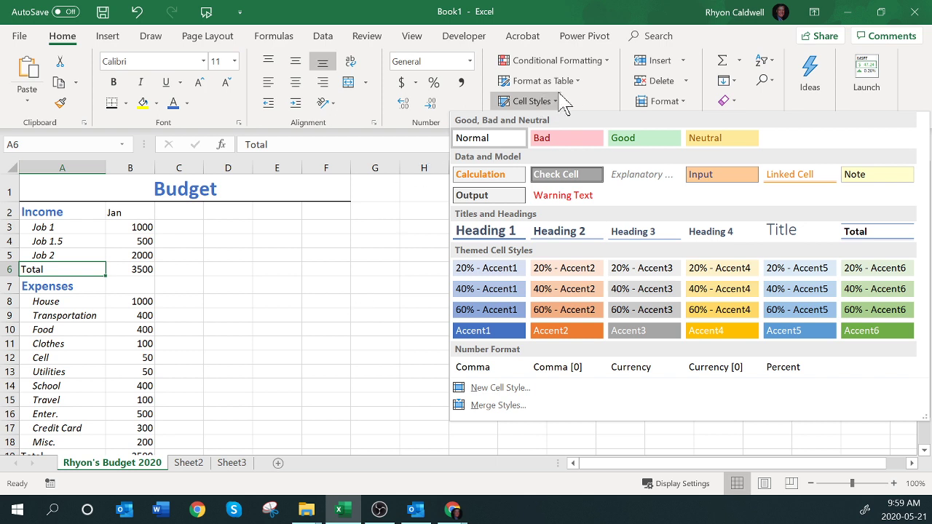
left_click(243, 241)
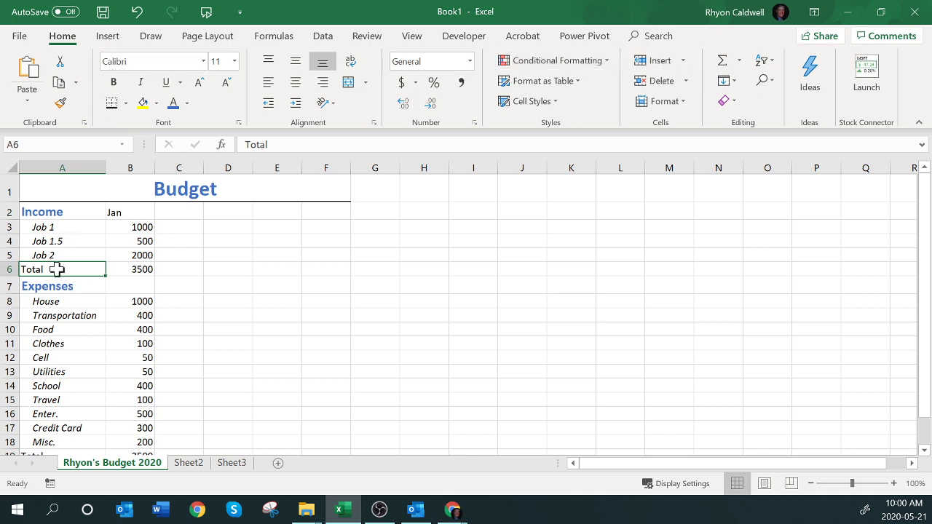
scroll(68, 349, "down", 2)
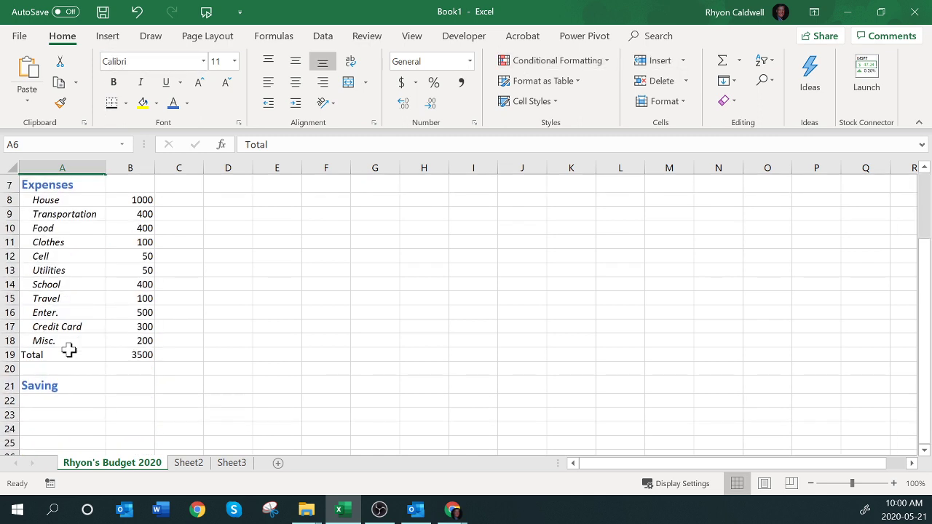
left_click(66, 355)
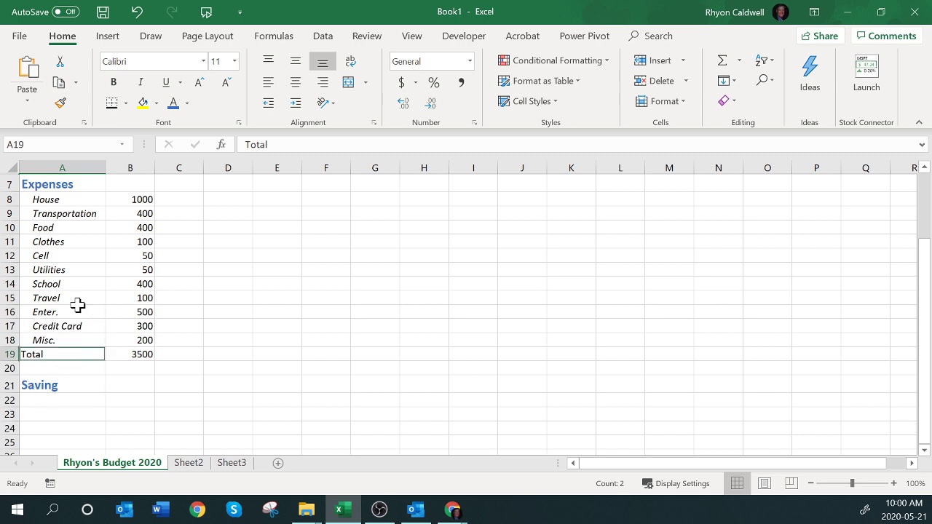
scroll(71, 240, "up", 1)
left_click(115, 83)
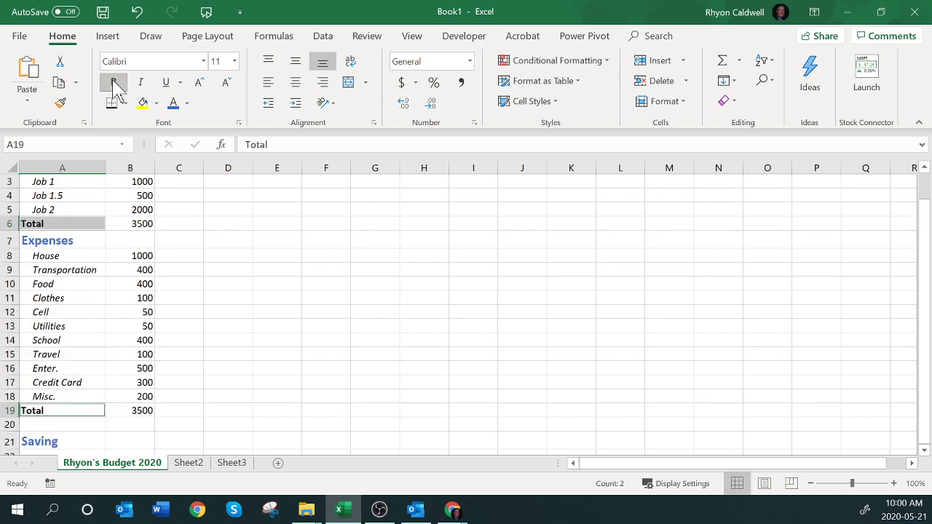
scroll(252, 367, "up", 1)
left_click(261, 315)
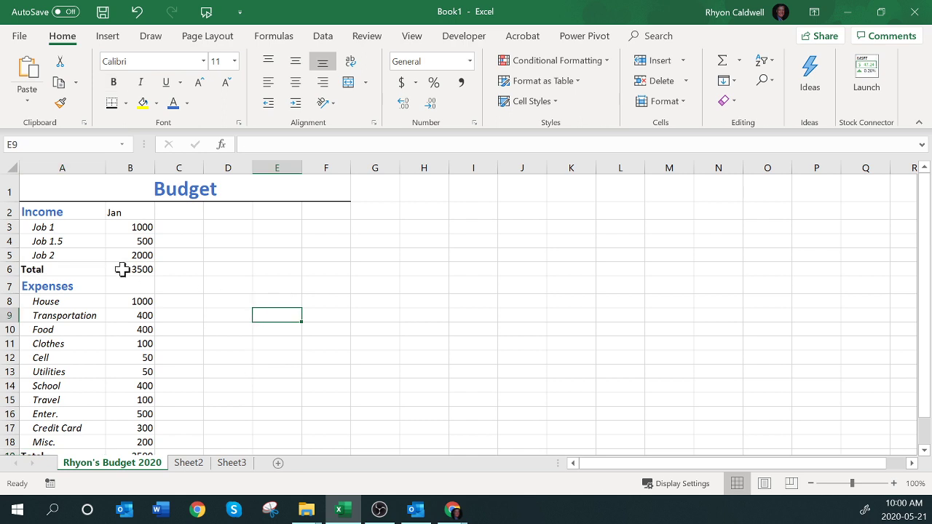
Apply a Top and Double Bottom Border to both Total rows, across A6:F6 and A19:F19.
left_click_drag(37, 268, 311, 269)
scroll(297, 334, "down", 1)
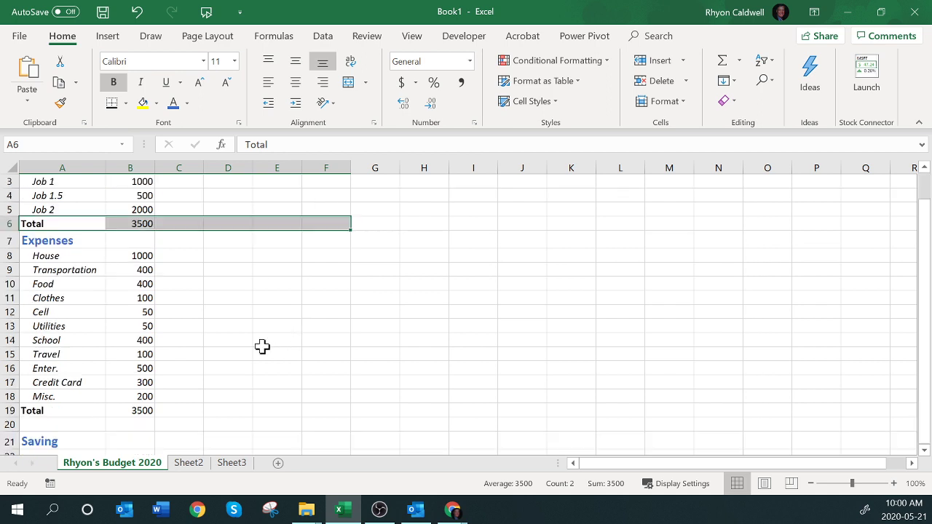
left_click(100, 412, "ctrl")
left_click_drag(101, 412, 318, 414)
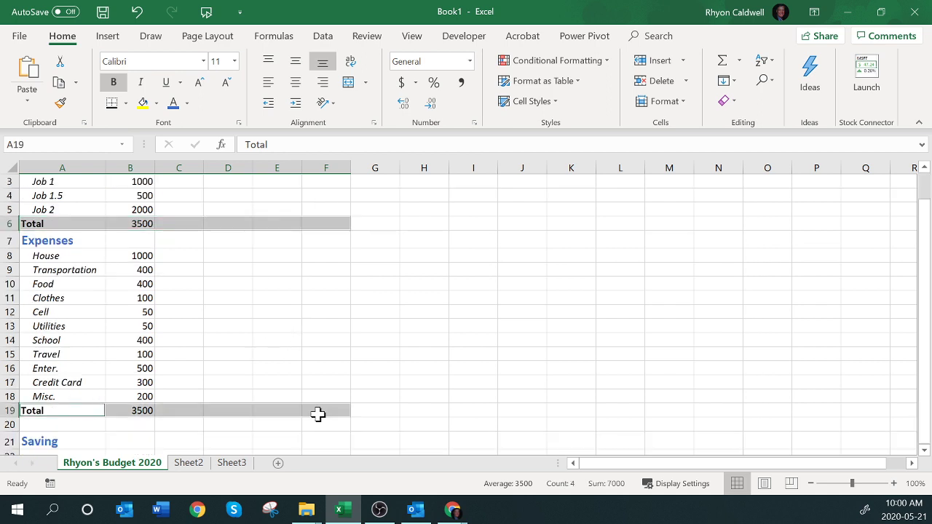
left_click(126, 103)
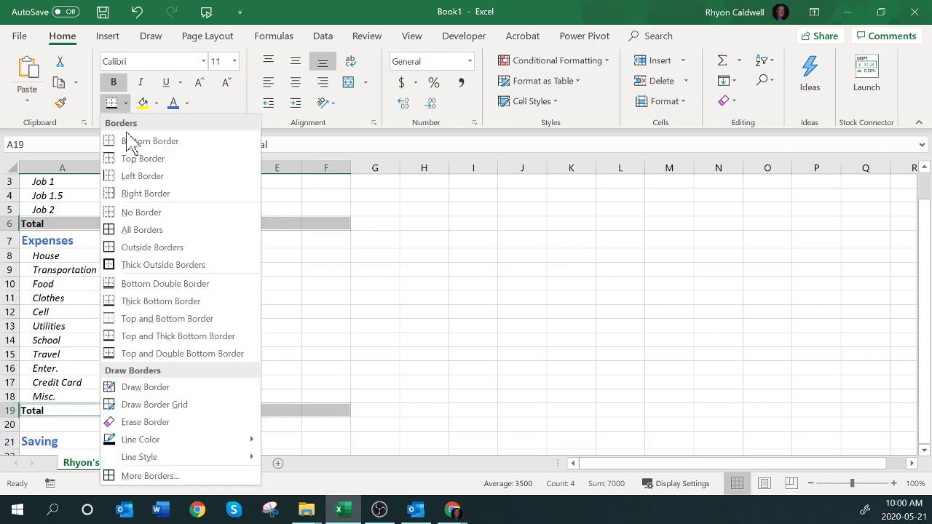
left_click(169, 357)
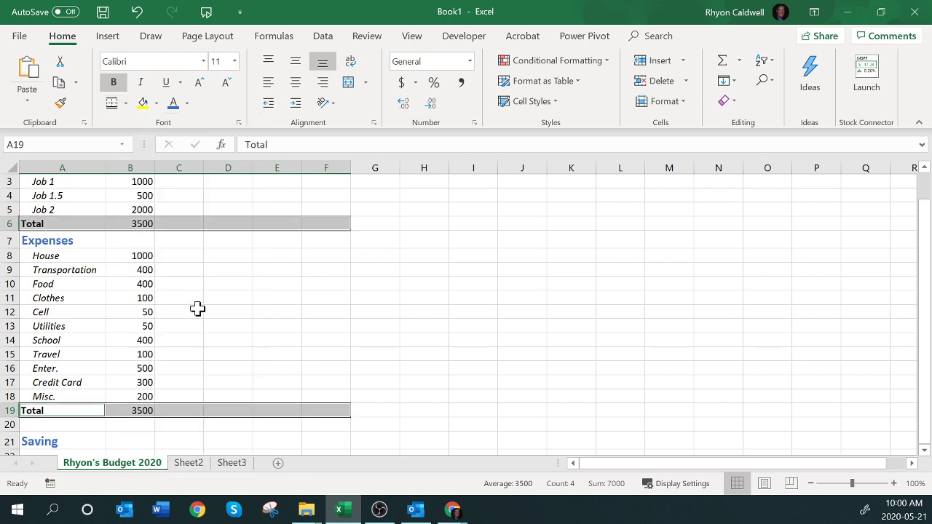
scroll(197, 310, "up", 1)
left_click(197, 313)
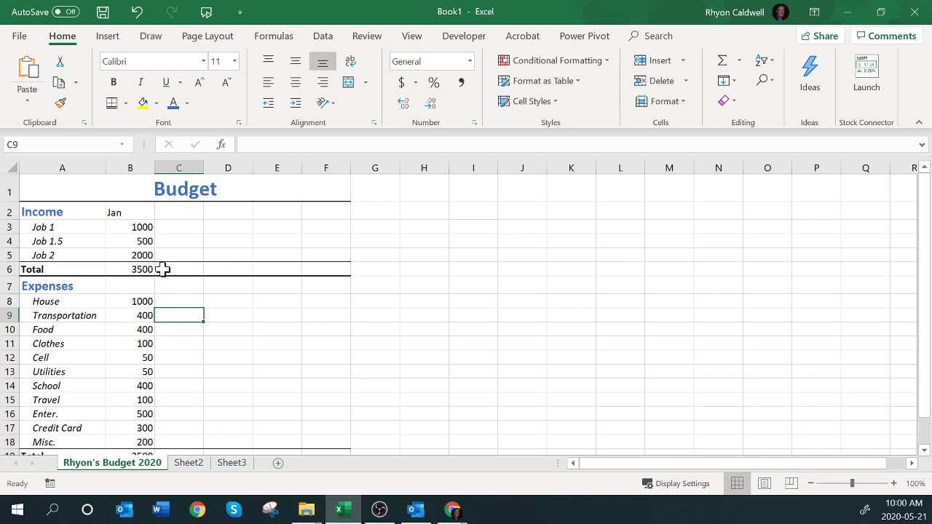
Right-align the Jan heading in B2 and make it bold.
scroll(58, 269, "down", 1)
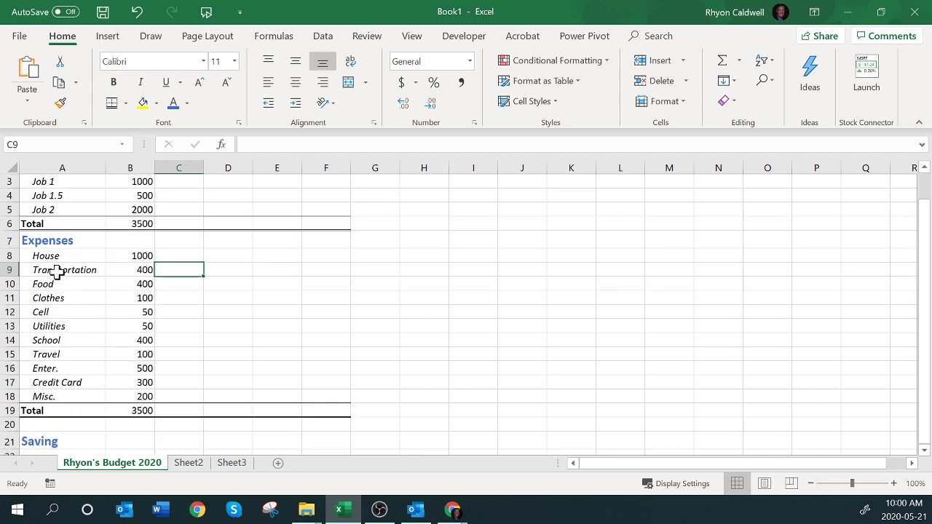
scroll(146, 301, "down", 1, "ctrl")
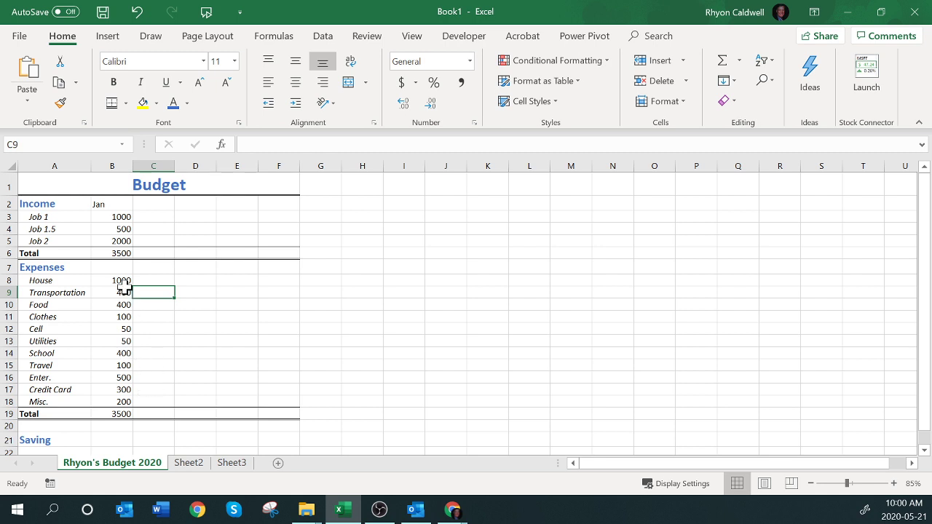
scroll(124, 287, "down", 1)
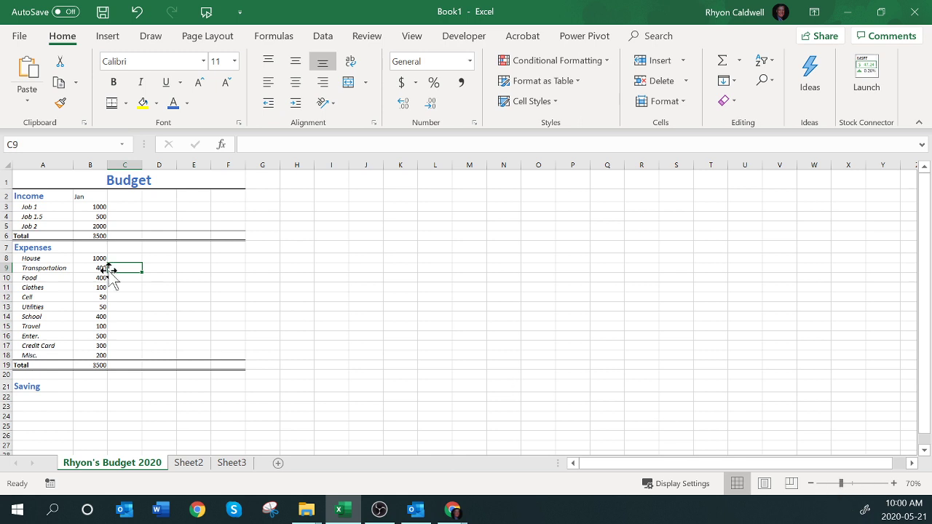
scroll(109, 273, "up", 1)
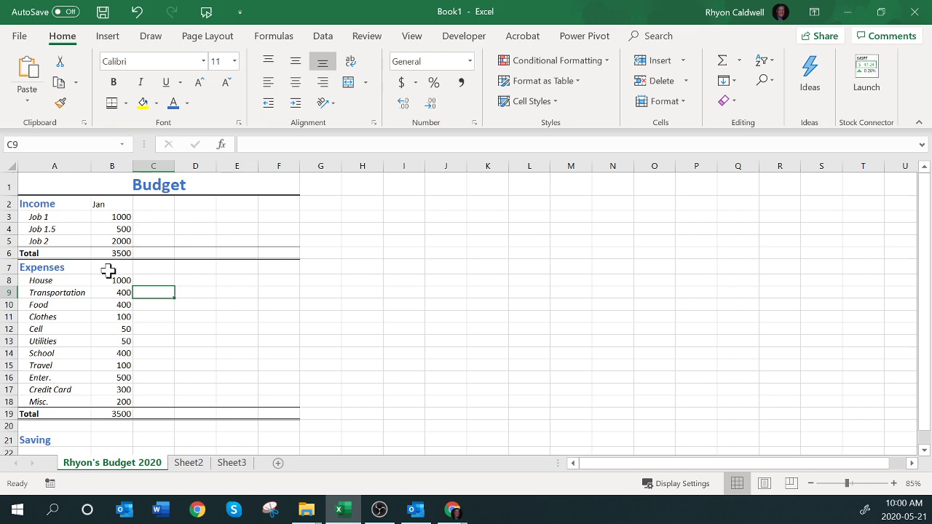
scroll(108, 271, "up", 1)
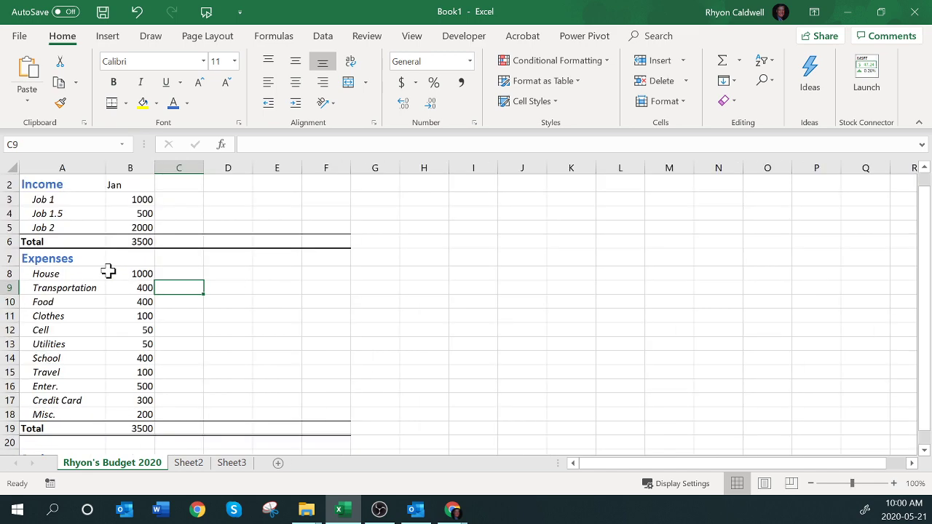
scroll(108, 271, "down", 2)
scroll(107, 271, "up", 1)
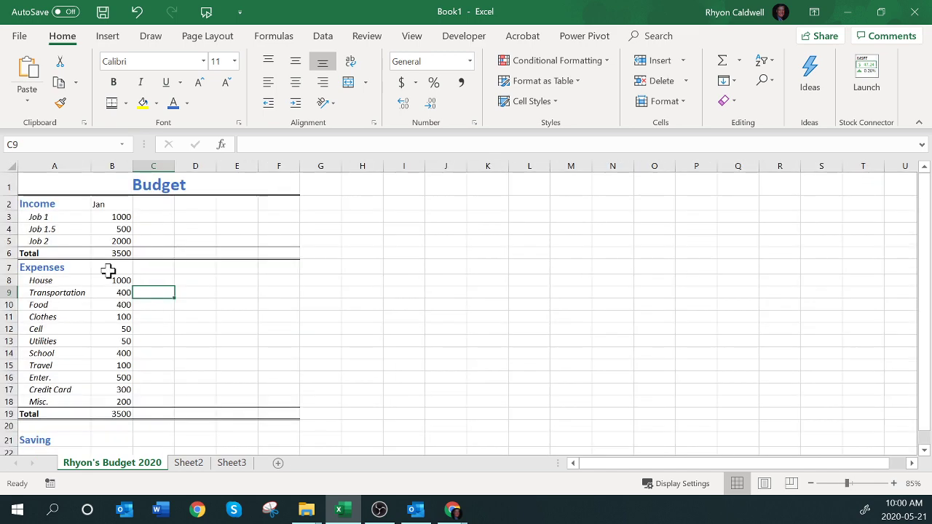
left_click(104, 204)
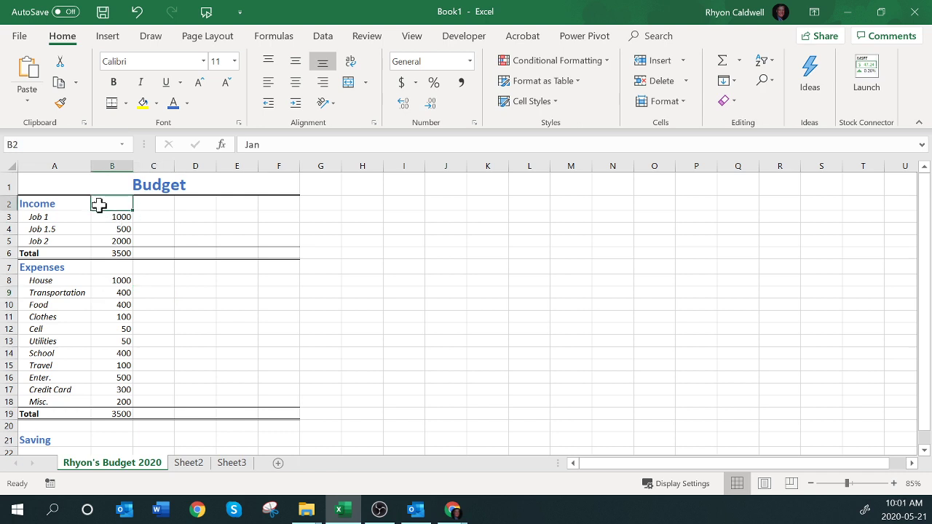
left_click(116, 217)
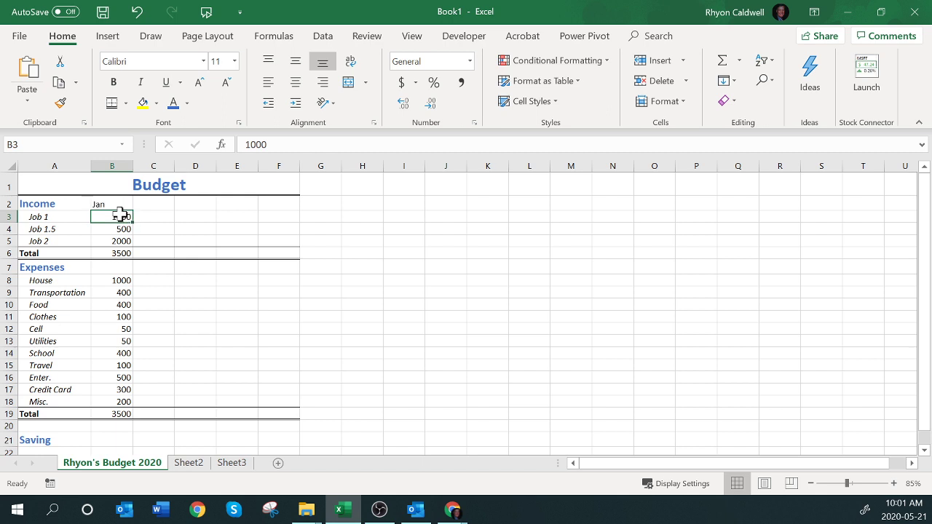
left_click(112, 205)
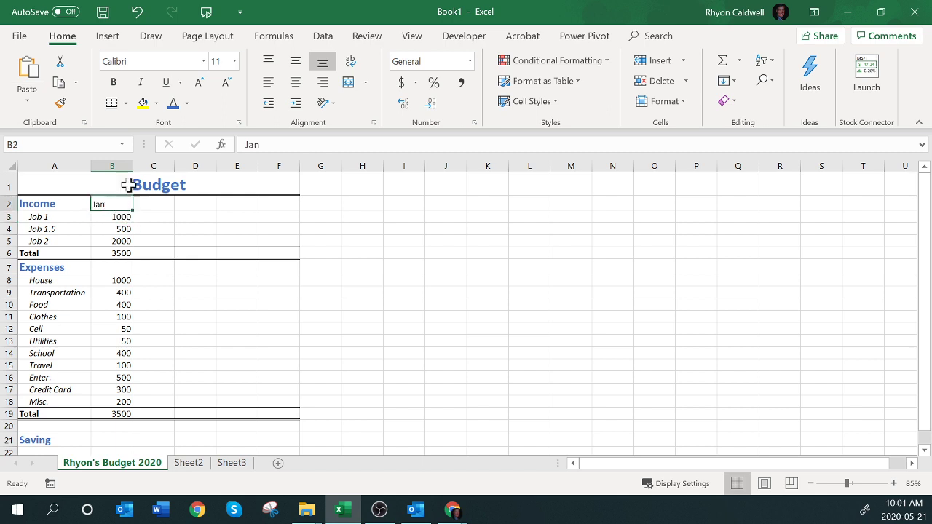
left_click(323, 81)
left_click(113, 81)
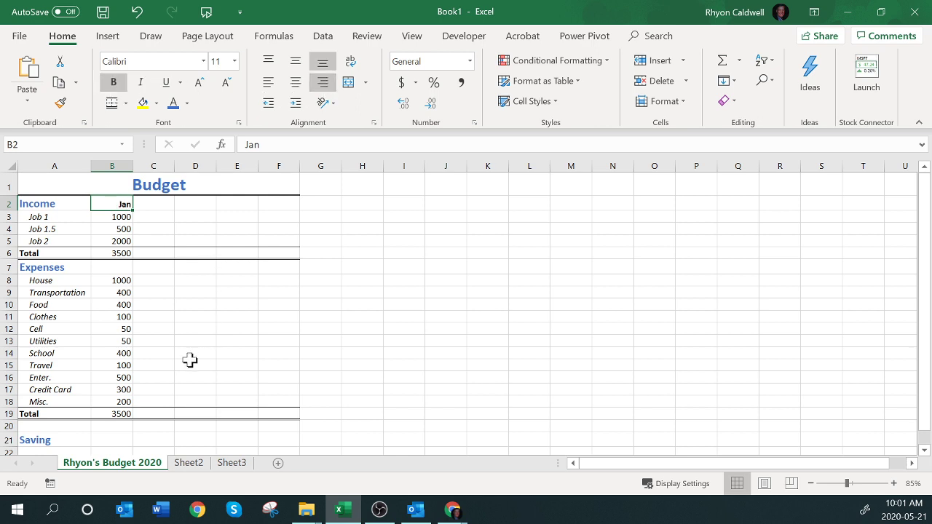
Format B3:B21 with the dollar accounting format, alternating between the United States and Canada variants and finishing with English (Canada).
left_click_drag(116, 218, 124, 439)
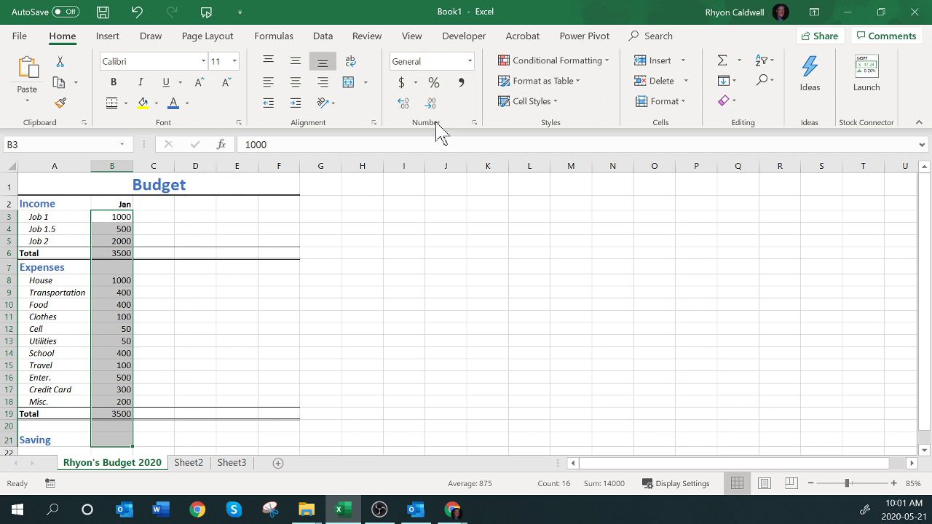
left_click(416, 83)
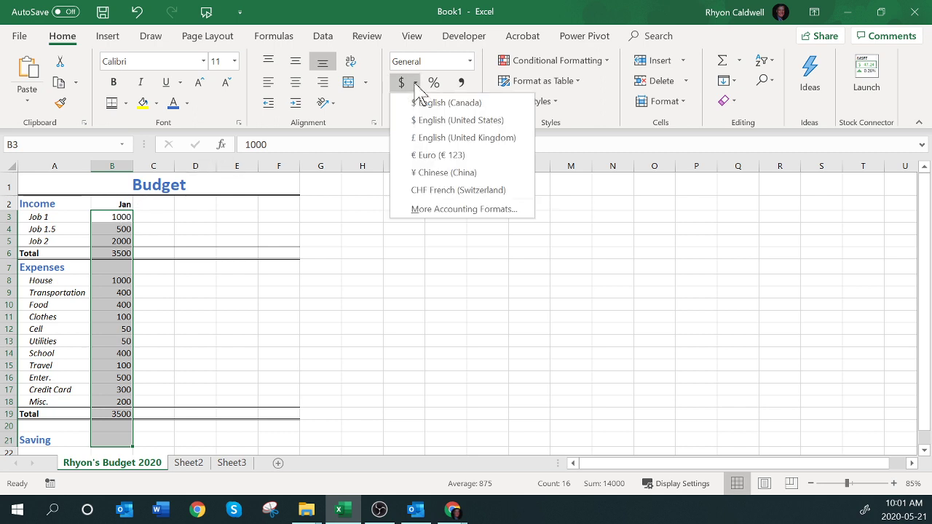
left_click(434, 121)
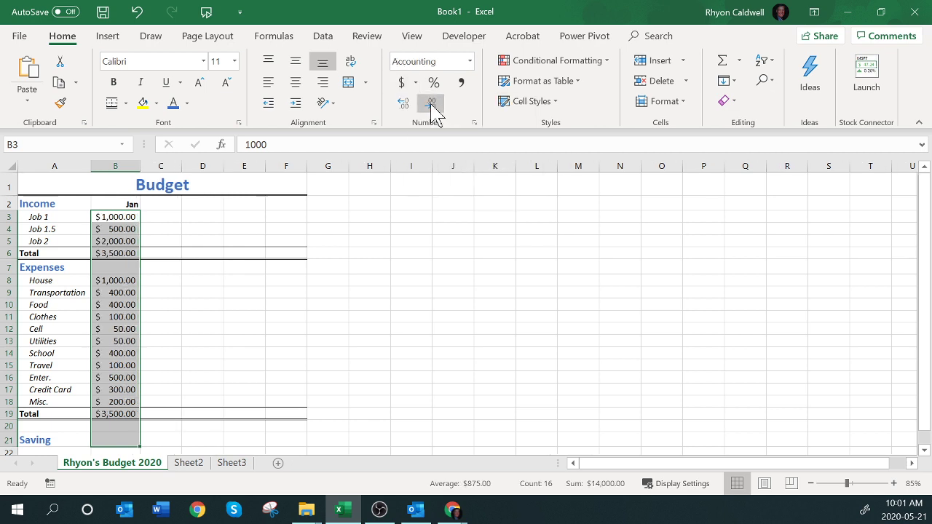
left_click(415, 84)
left_click(433, 122)
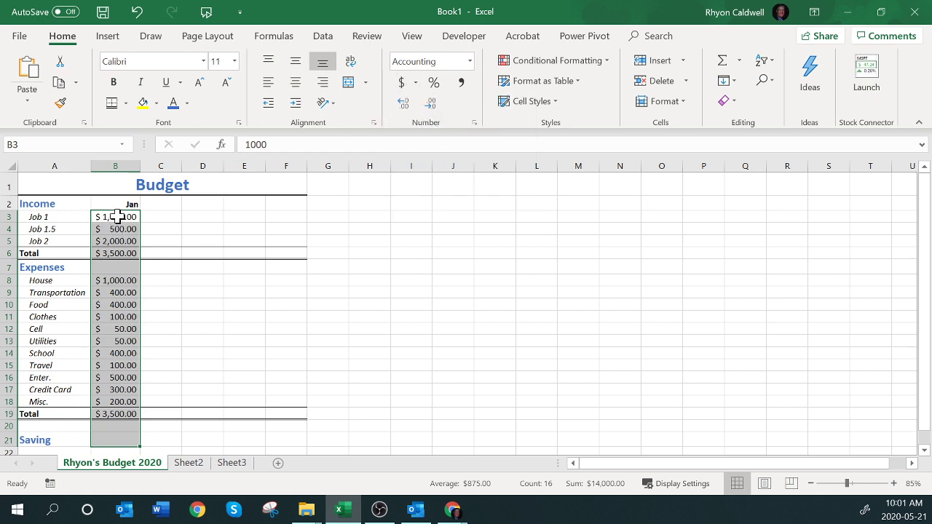
left_click(416, 83)
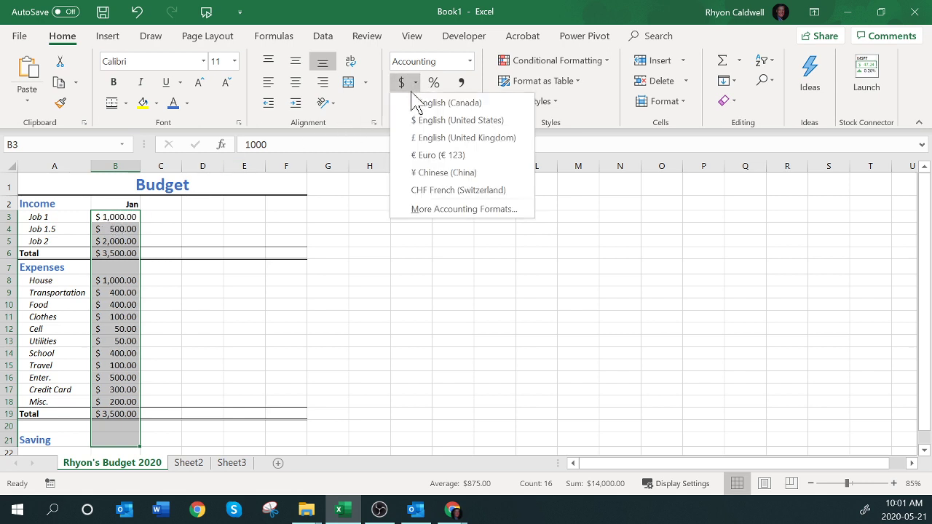
left_click(443, 116)
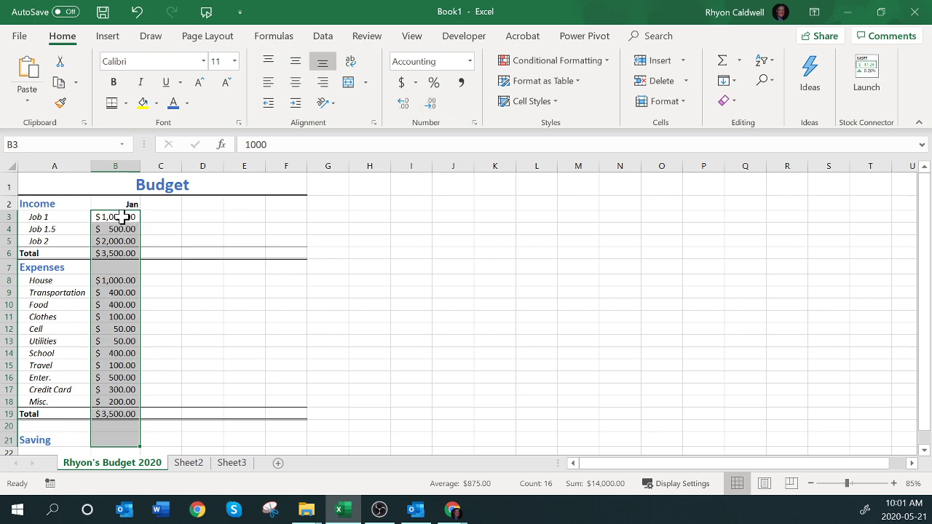
left_click(416, 83)
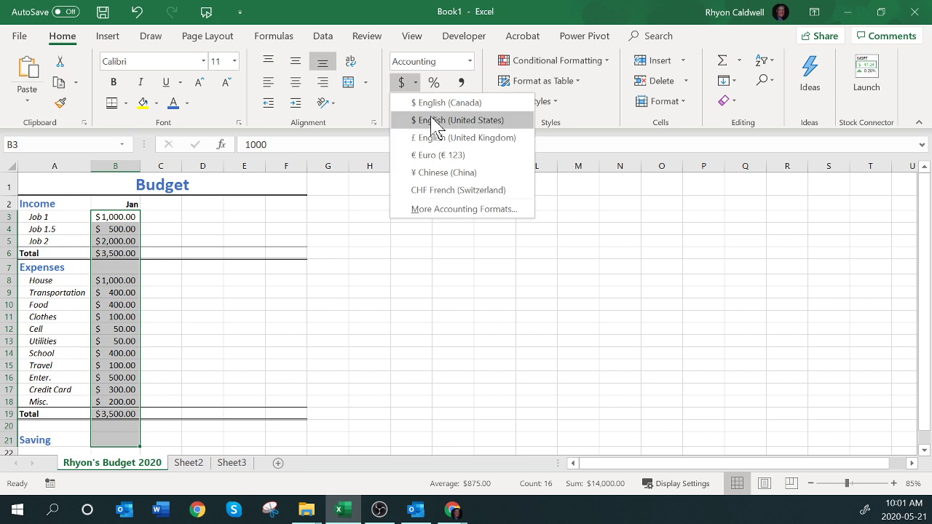
left_click(435, 121)
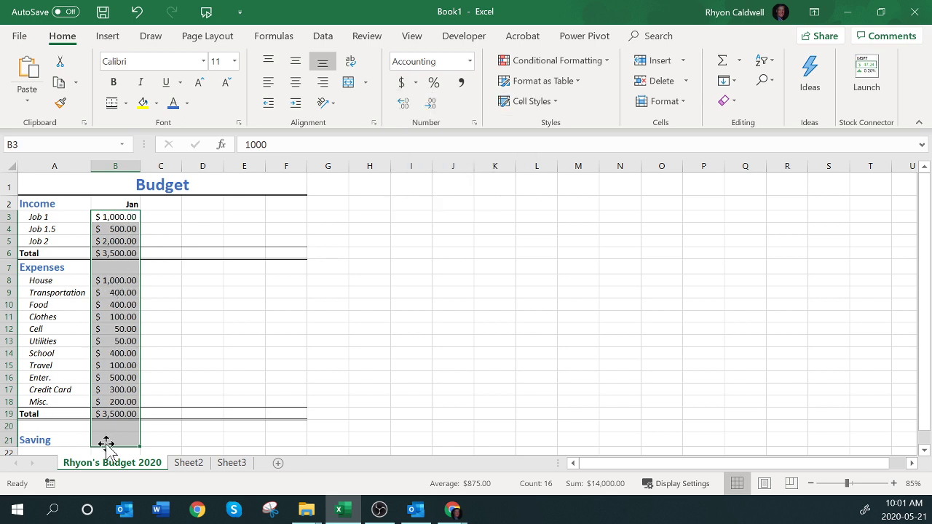
left_click(416, 82)
left_click(437, 104)
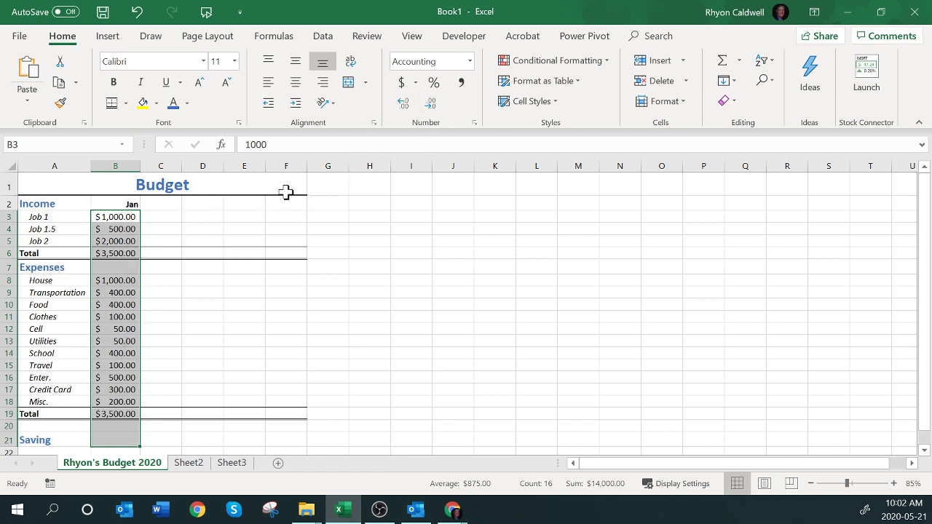
Remove both decimal places from the January amounts in B3:B21.
left_click(429, 106)
left_click(430, 106)
left_click(186, 390)
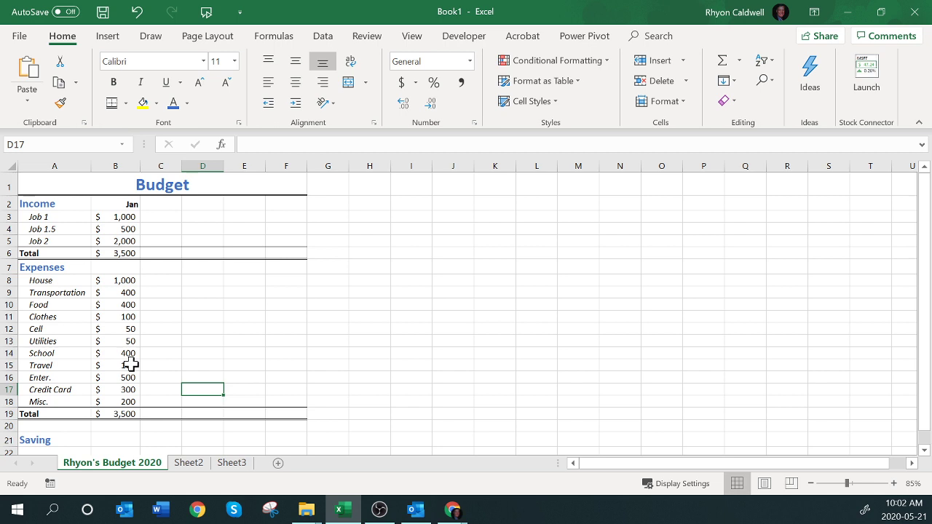
Fill the January column B2:B19 across columns C and D to create the Feb and Mar columns.
left_click_drag(115, 204, 115, 413)
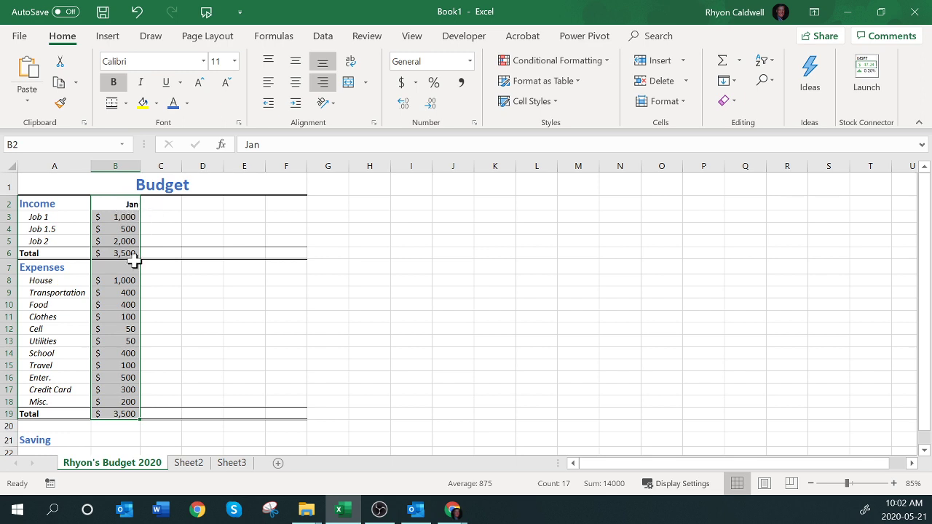
left_click_drag(139, 418, 206, 421)
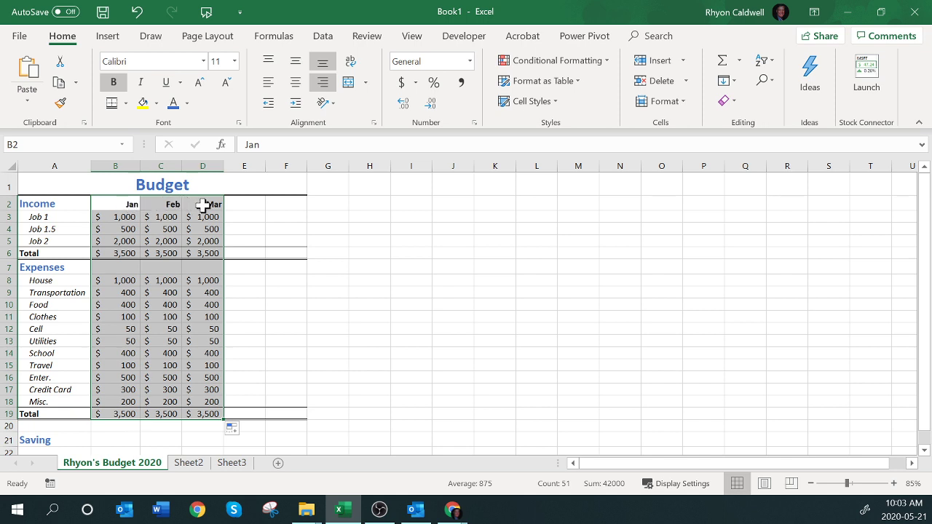
Enter the heading Total in E2, beside the Mar column.
left_click(240, 206)
type("To")
type("al")
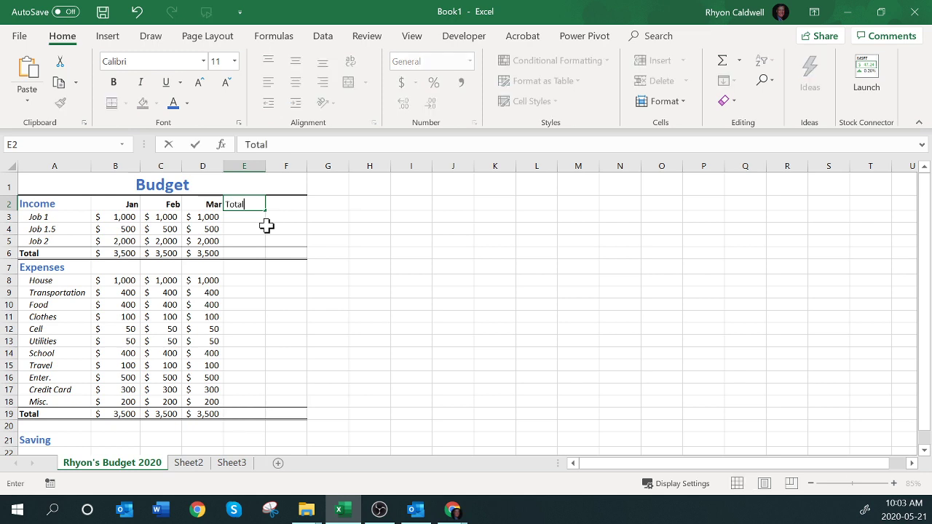
key("Return")
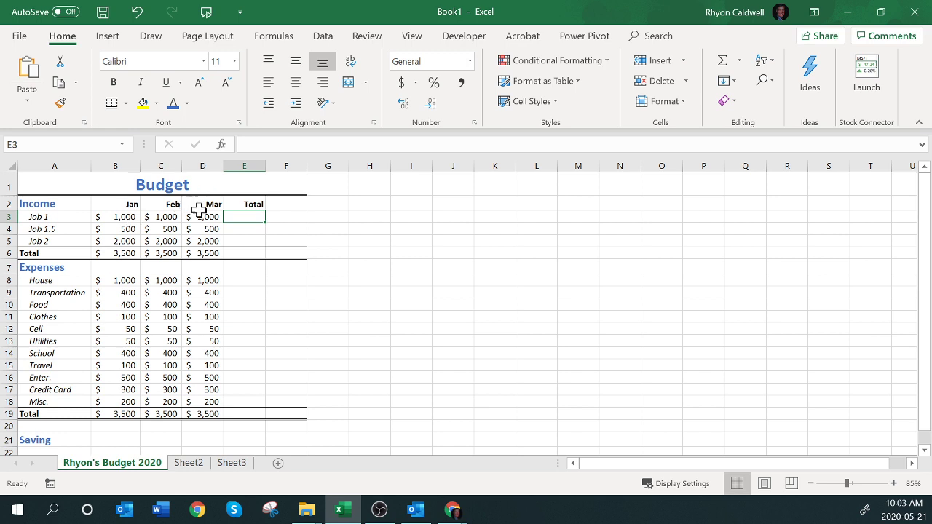
Total Job 1's three monthly amounts in E3 with a SUM of B3:D3.
left_click(125, 220)
left_click_drag(125, 218, 208, 220)
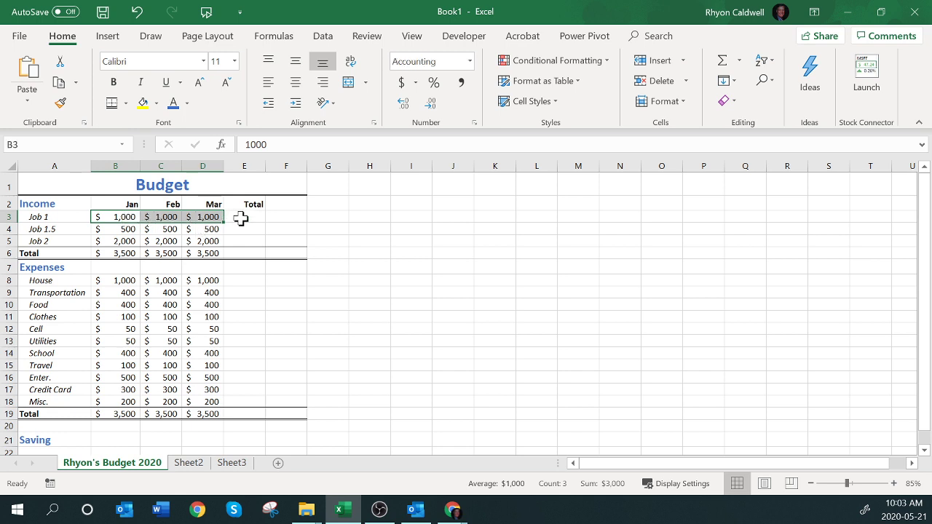
left_click(243, 217)
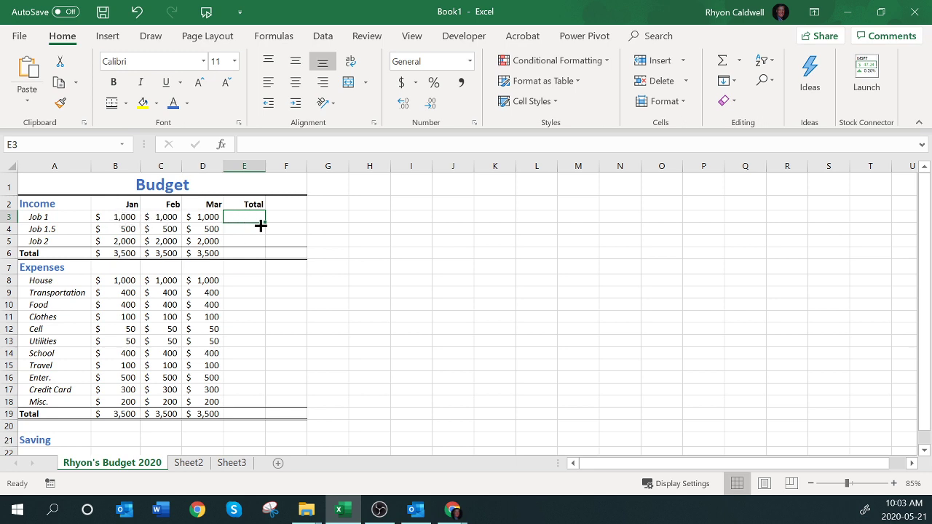
type("=sum(")
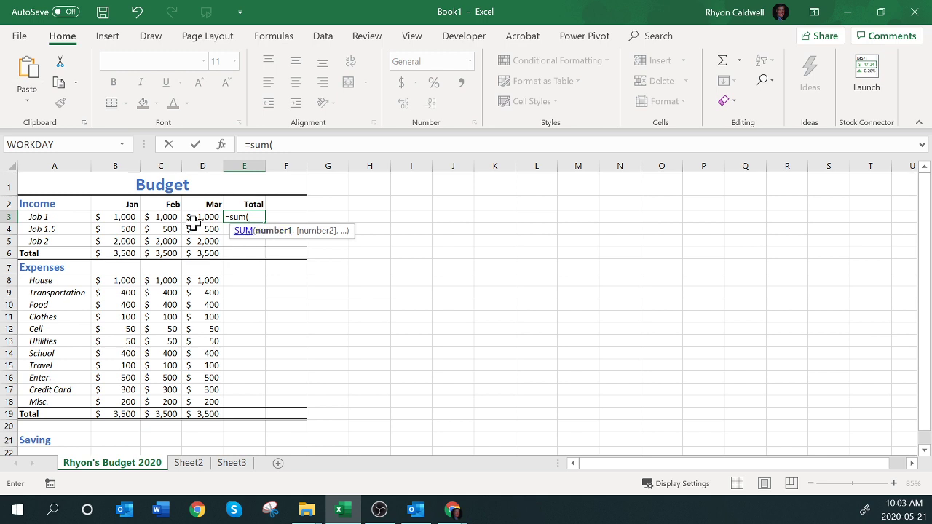
left_click_drag(116, 217, 192, 217)
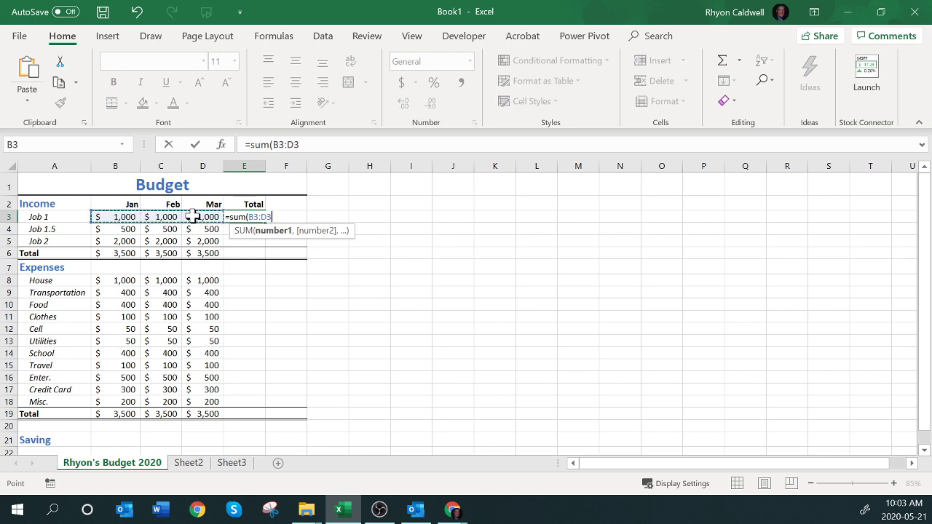
key("Return")
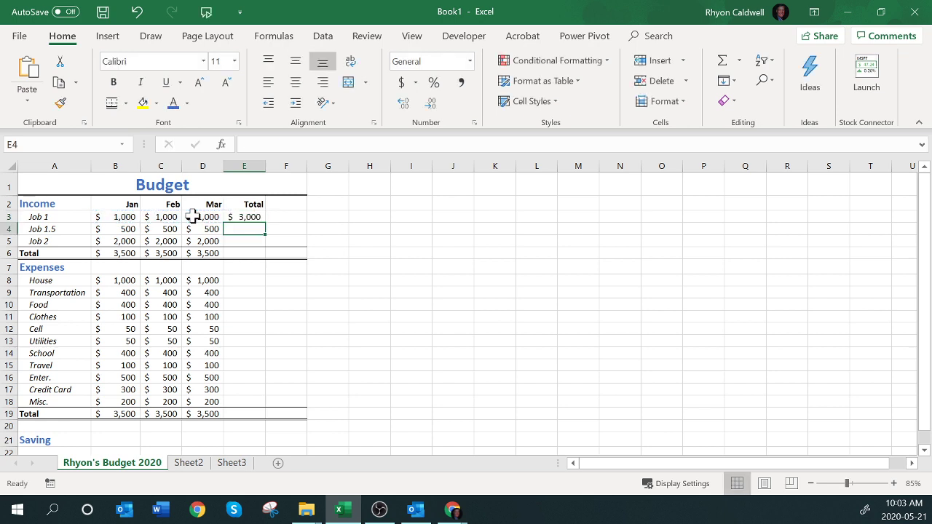
Use AutoSum to total Job 1.5 over B4:D4 in E4 and Job 2 over B5:D5 in E5.
left_click(246, 217)
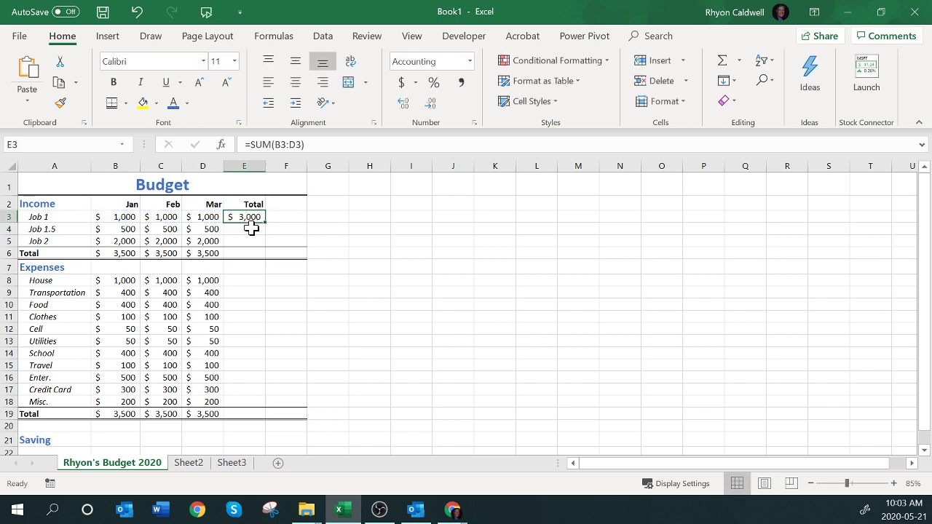
left_click(242, 229)
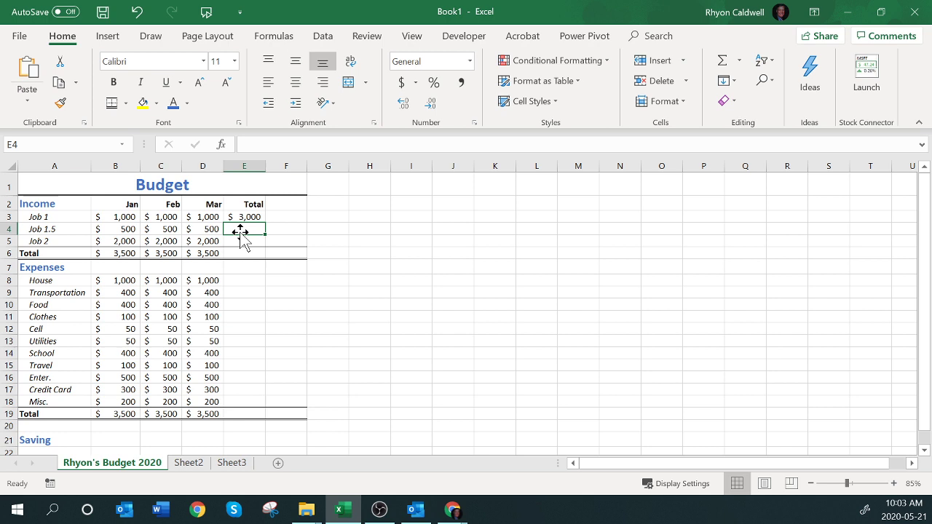
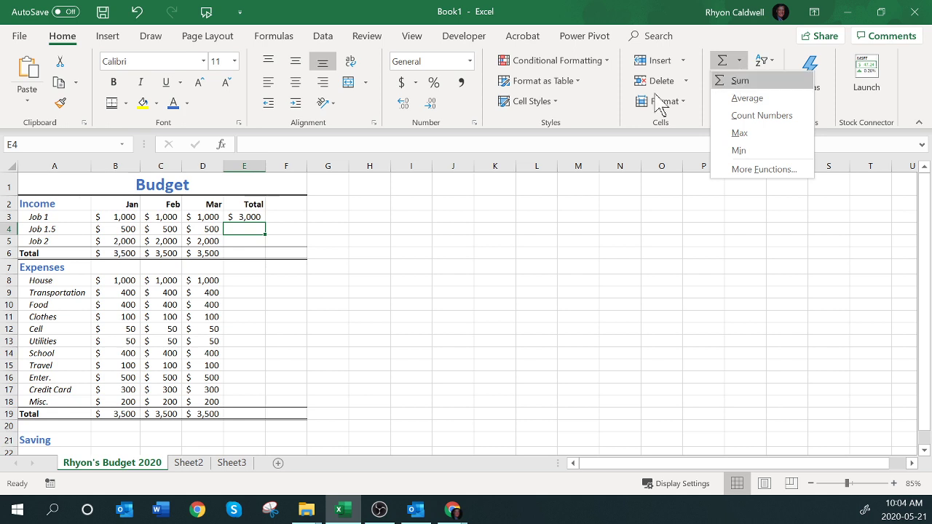
left_click(244, 230)
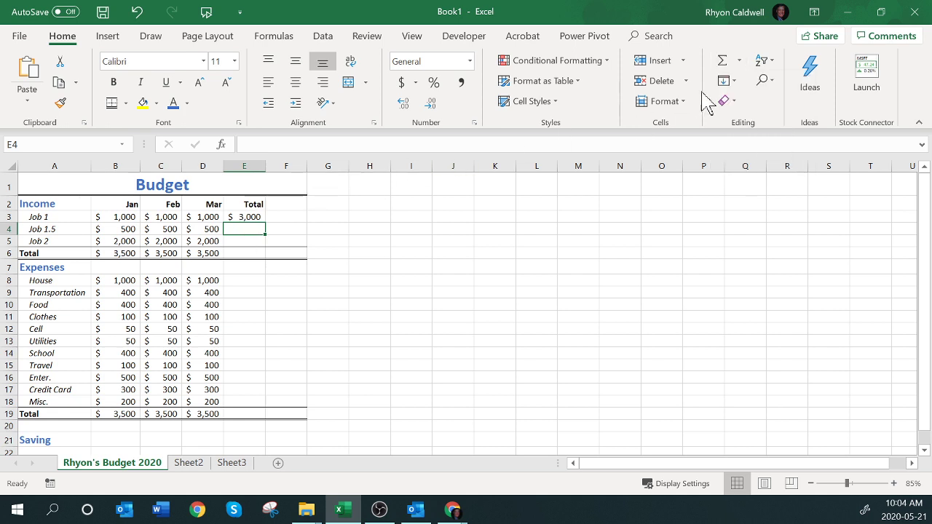
left_click(722, 62)
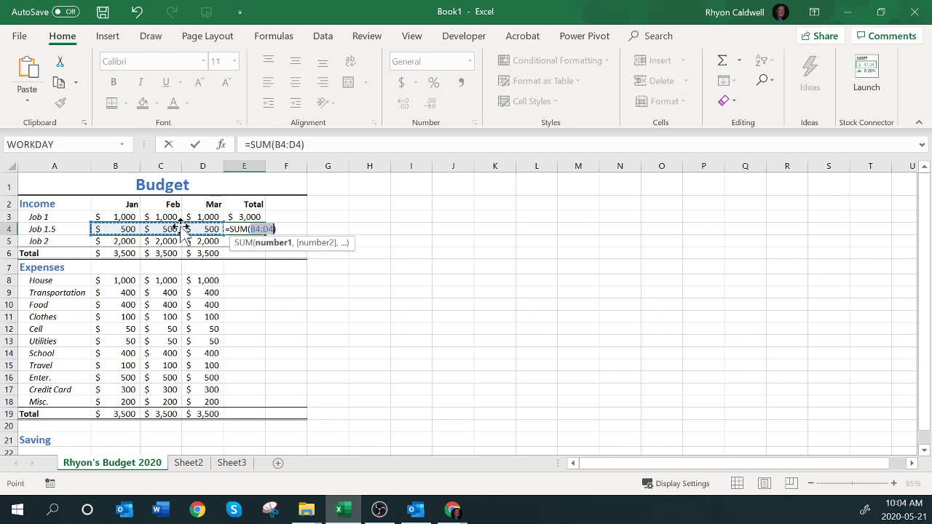
key("Return")
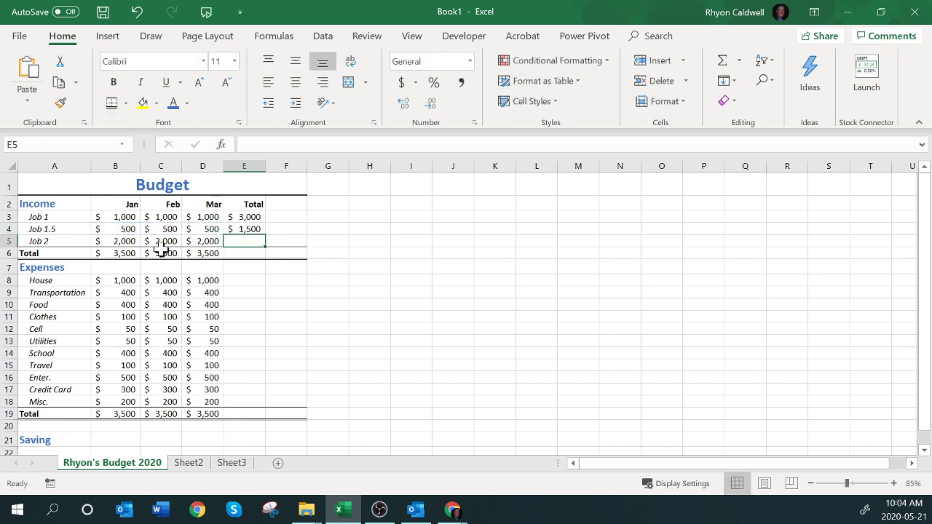
left_click(722, 60)
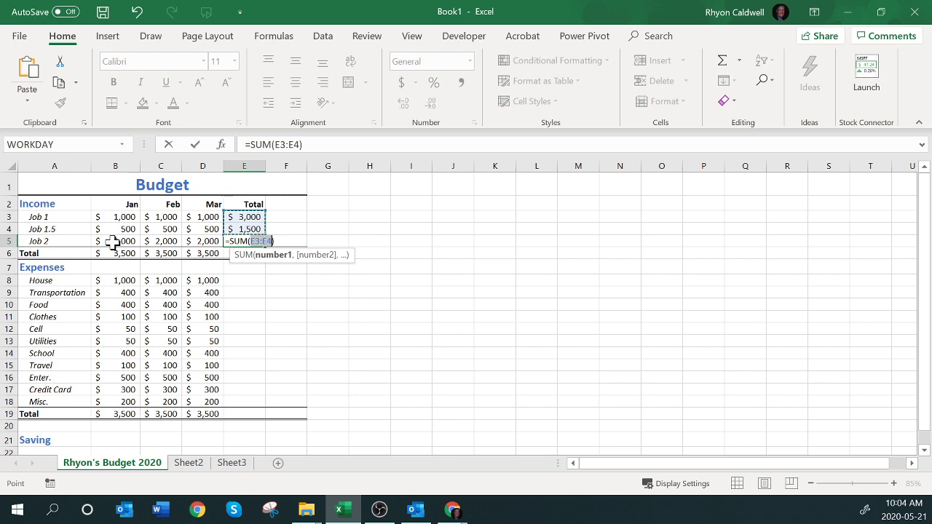
key("Return")
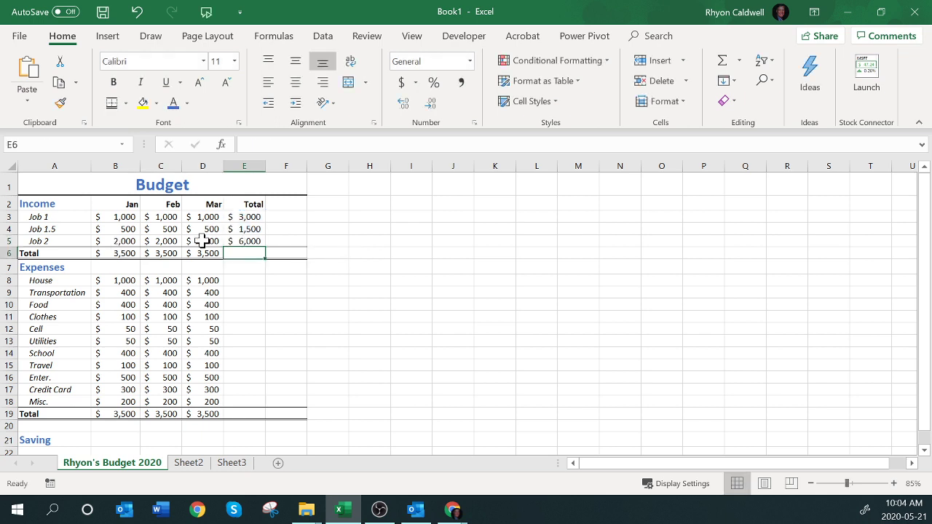
Compare the sum of the job totals in E3:E5 with the sum of the monthly income totals in B6:D6.
left_click_drag(251, 216, 253, 235)
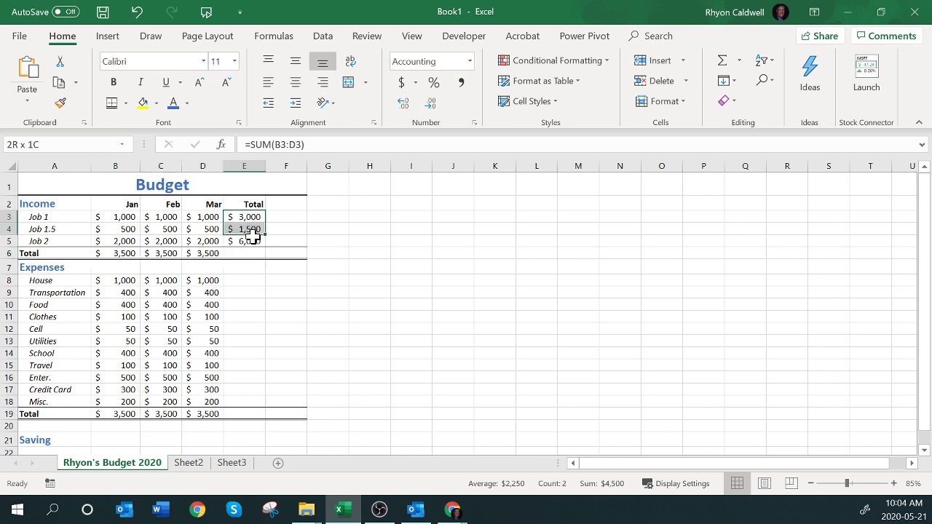
left_click_drag(252, 235, 252, 241)
left_click(243, 215)
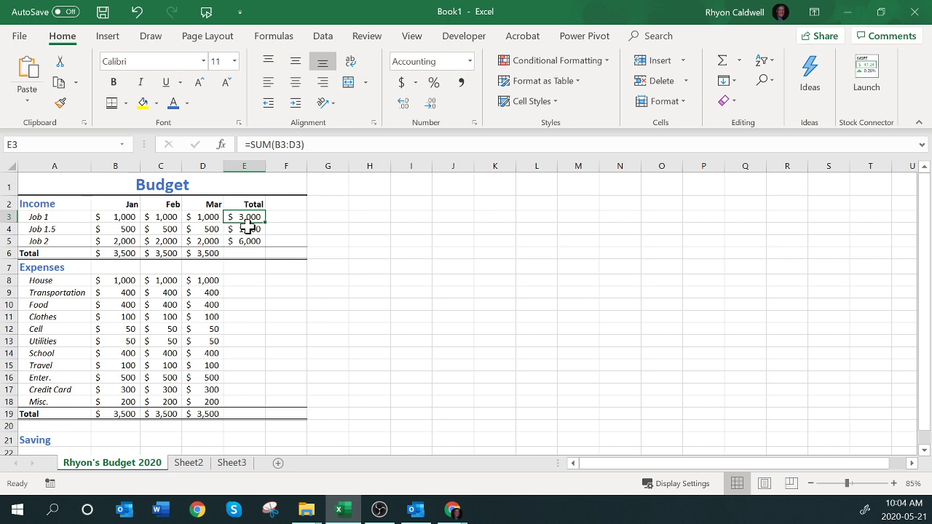
left_click_drag(248, 228, 248, 241)
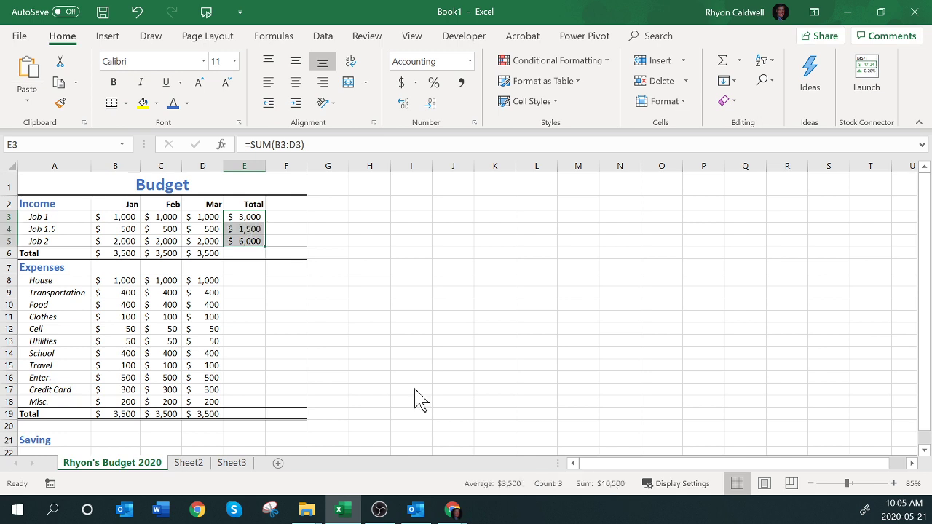
left_click_drag(115, 253, 202, 253)
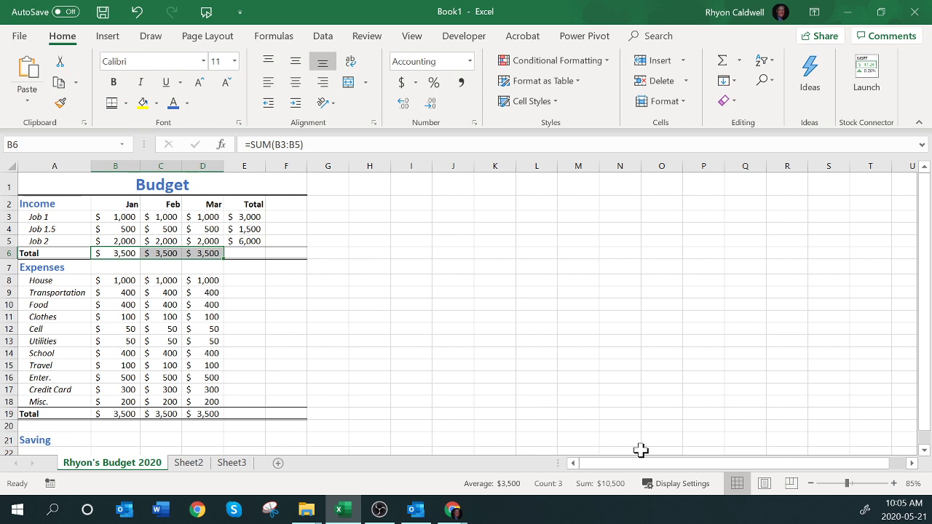
Use AutoSum in E6 to add the monthly income totals across B6:D6.
left_click(256, 253)
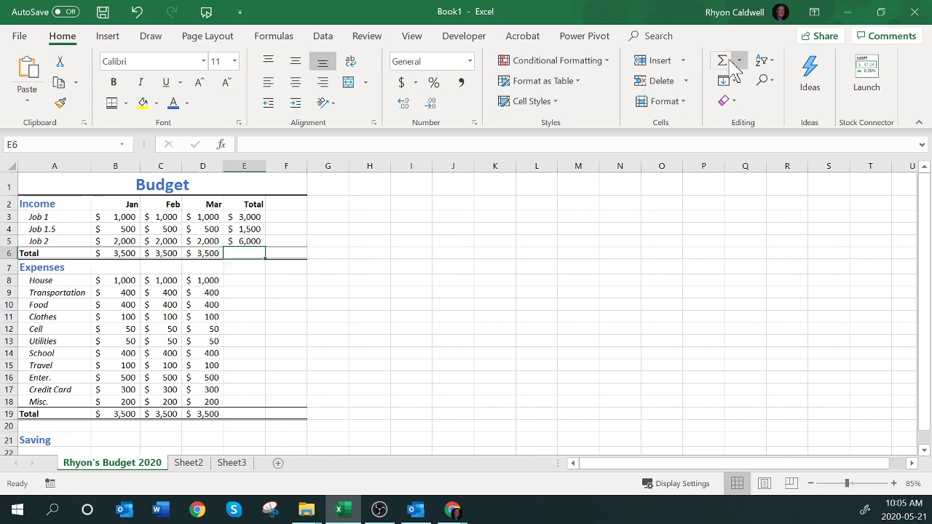
left_click(725, 63)
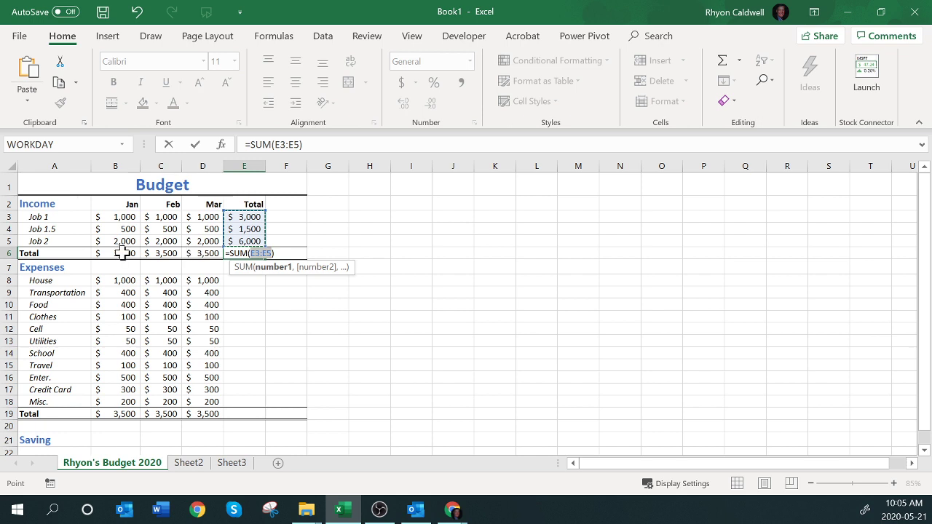
left_click_drag(122, 253, 207, 253)
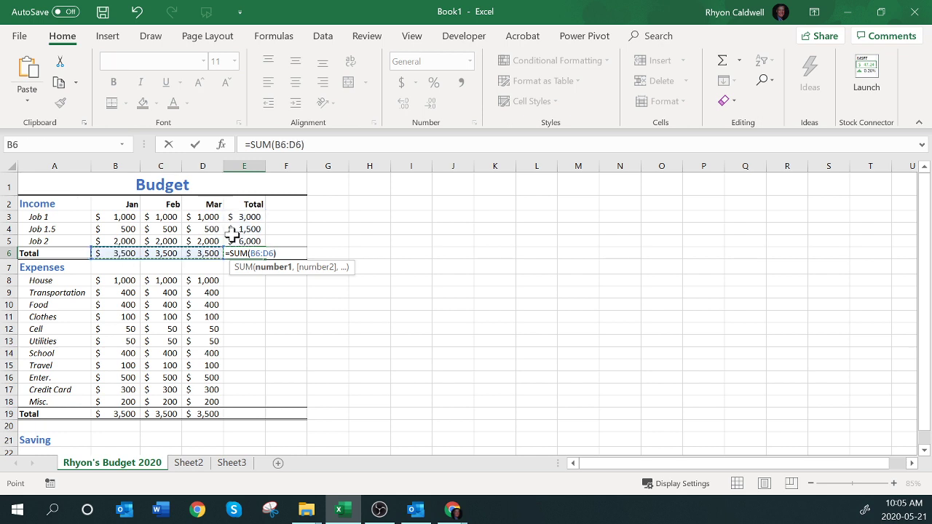
key("Return")
key("Up")
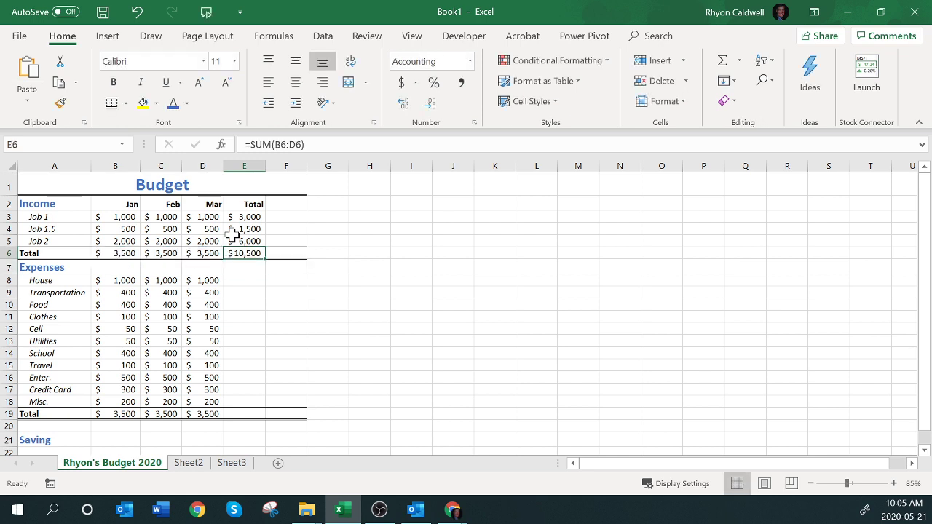
Replace the formula in E6 with an AutoSum of the job totals in E3:E5.
key("Delete")
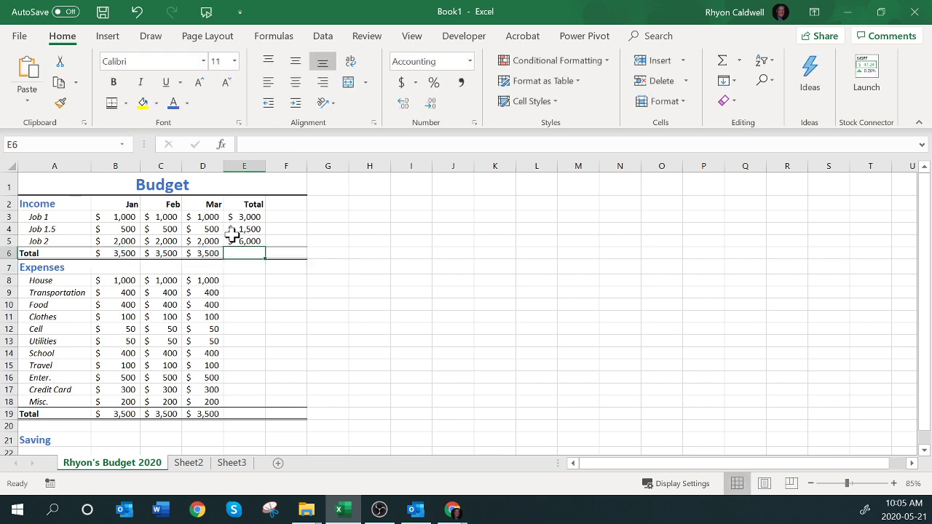
left_click(723, 64)
key("Return")
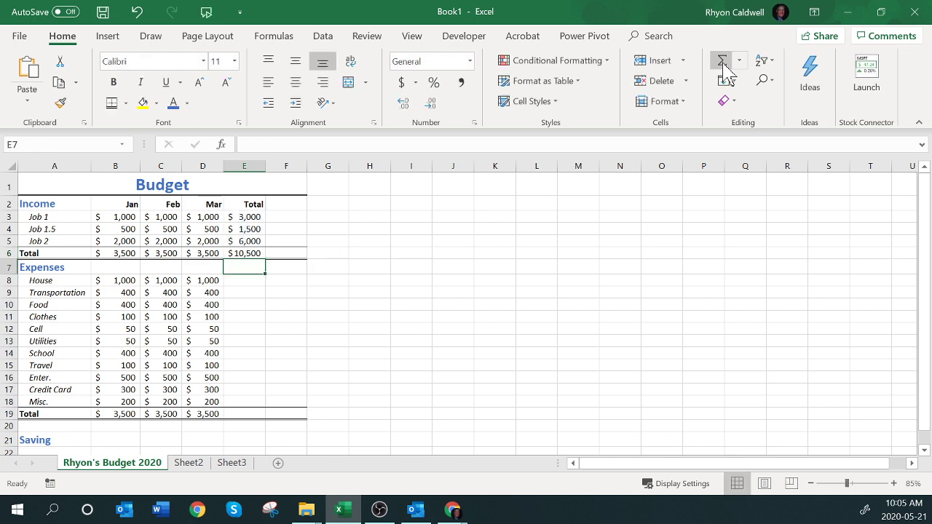
left_click(252, 253)
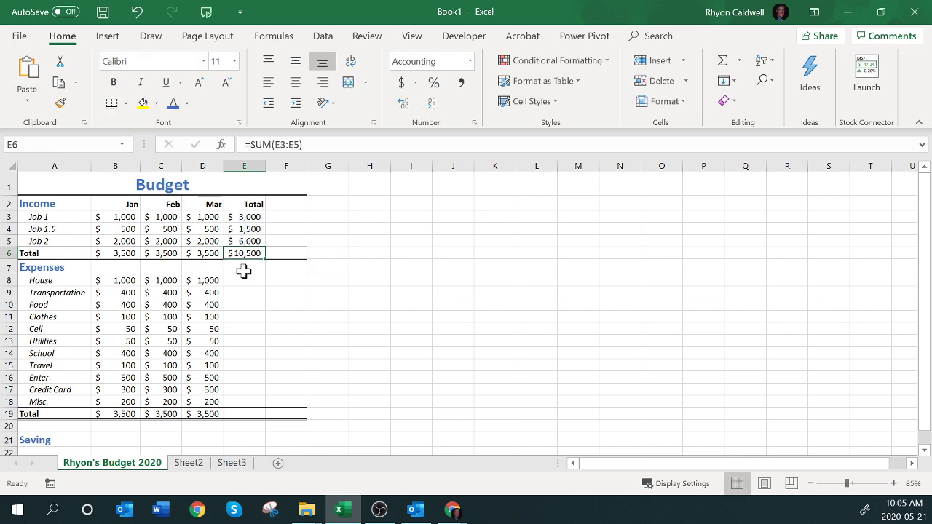
Clear E6 and total the monthly income totals there with an AutoSum of B6:D6.
key("Delete")
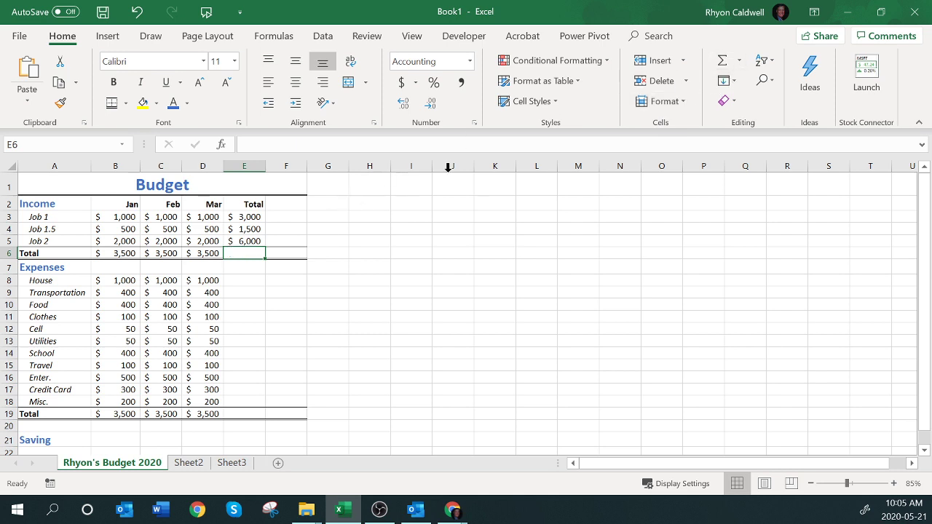
left_click(716, 66)
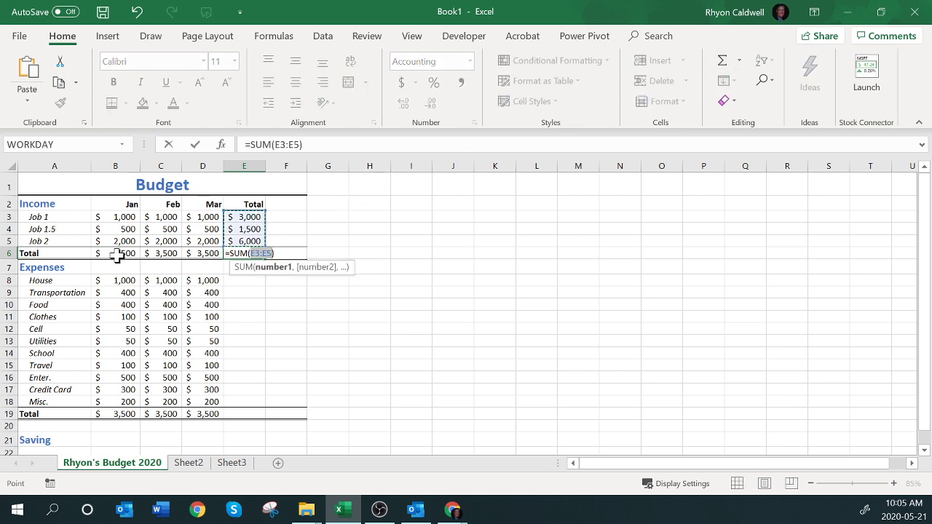
left_click_drag(118, 253, 198, 253)
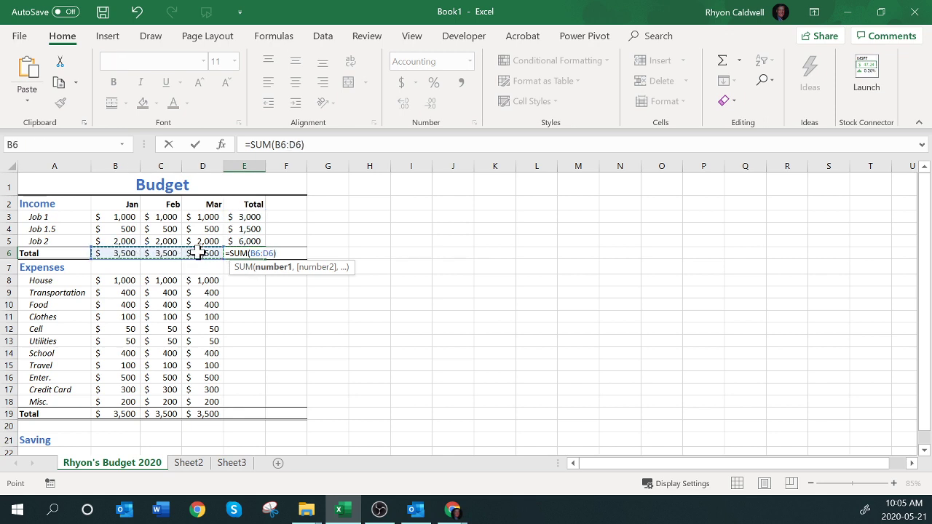
key("Return")
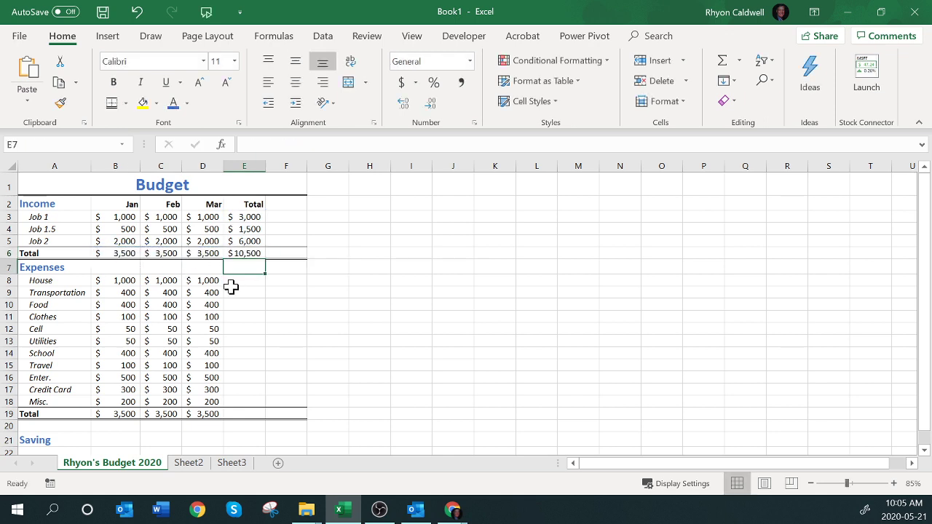
Use AutoSum to fill E8:E19 with the three-month totals of every expense row and the expense Total row.
left_click_drag(244, 282, 252, 415)
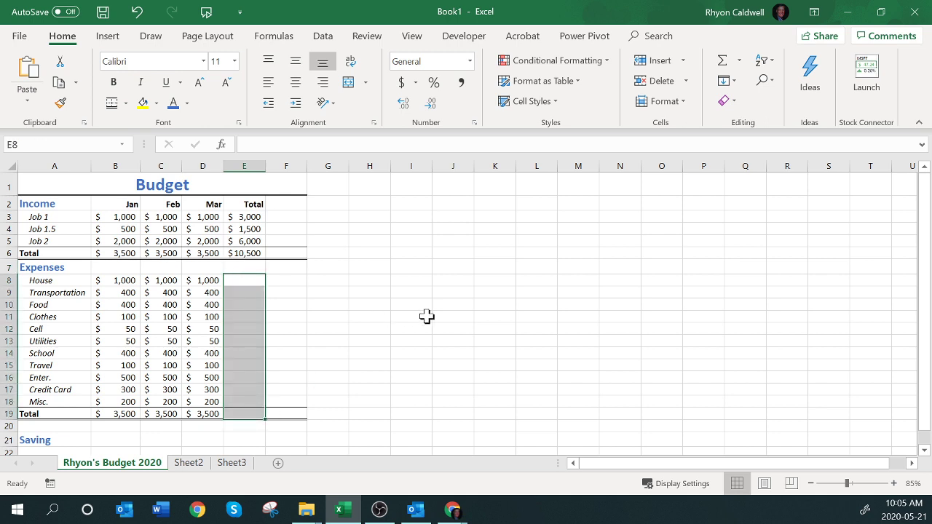
left_click(725, 64)
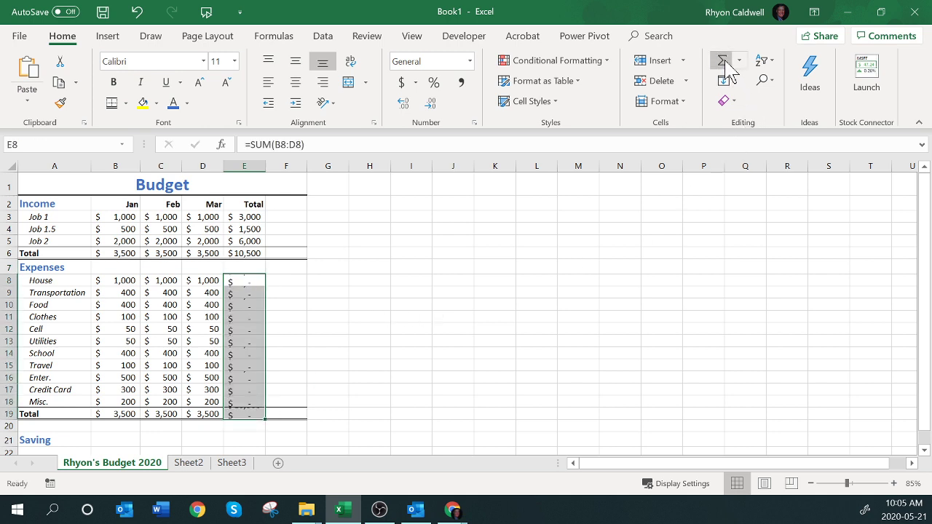
left_click(533, 281)
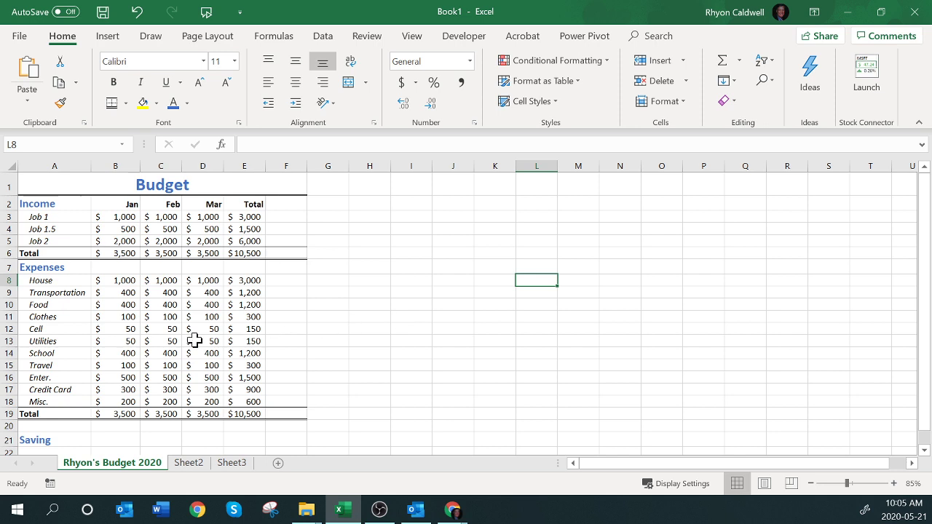
Calculate January's savings in B21 by subtracting total expenses from total income with =SUM(B6,-B19).
left_click(128, 434)
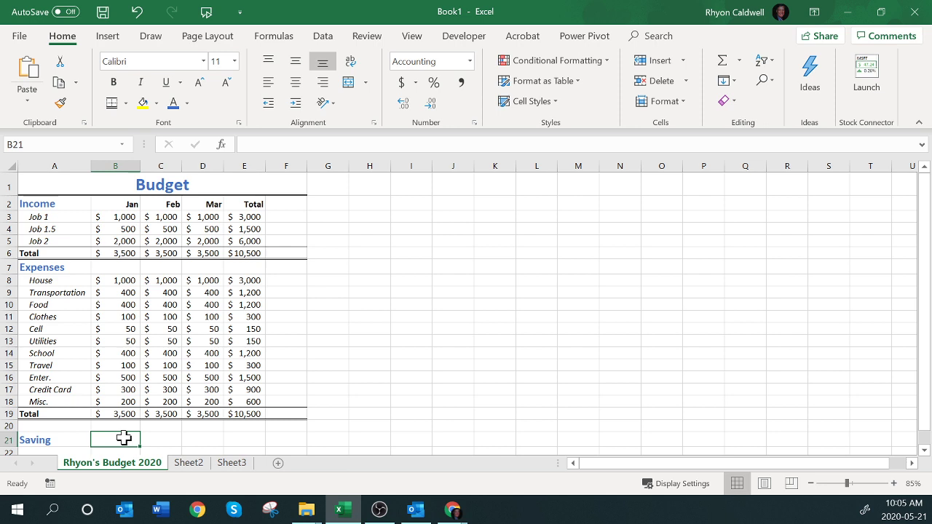
type("=")
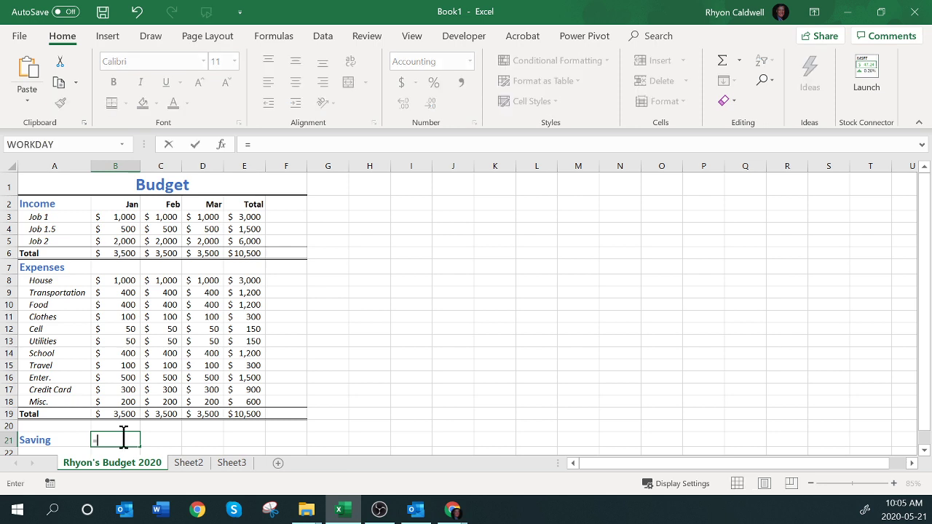
type("sum(")
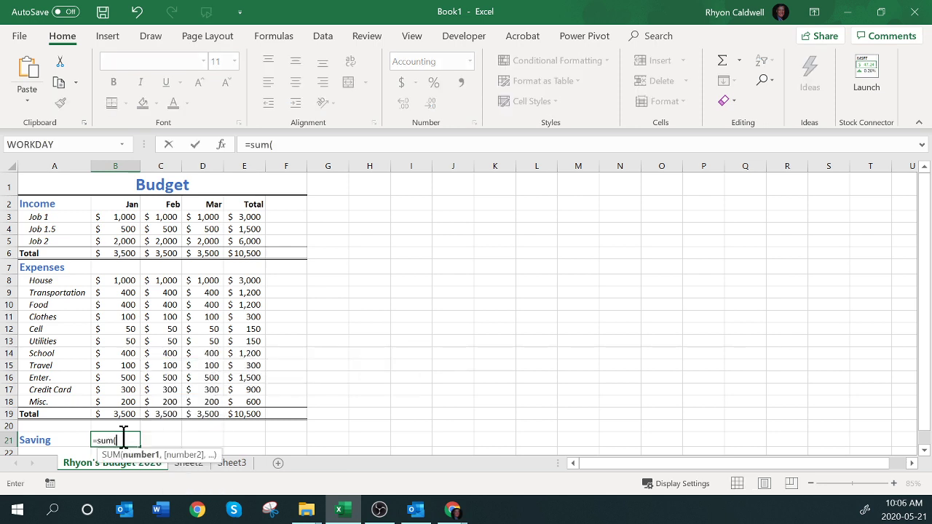
left_click(117, 252)
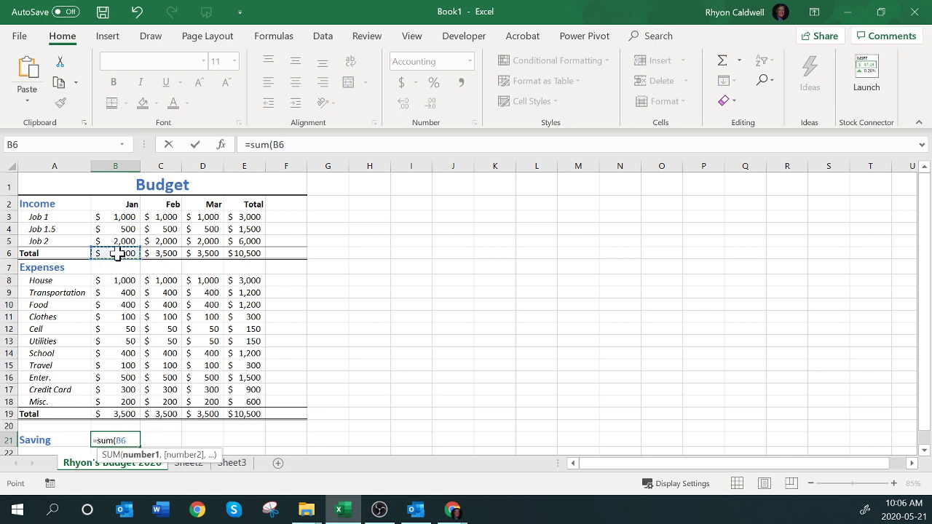
type(",-")
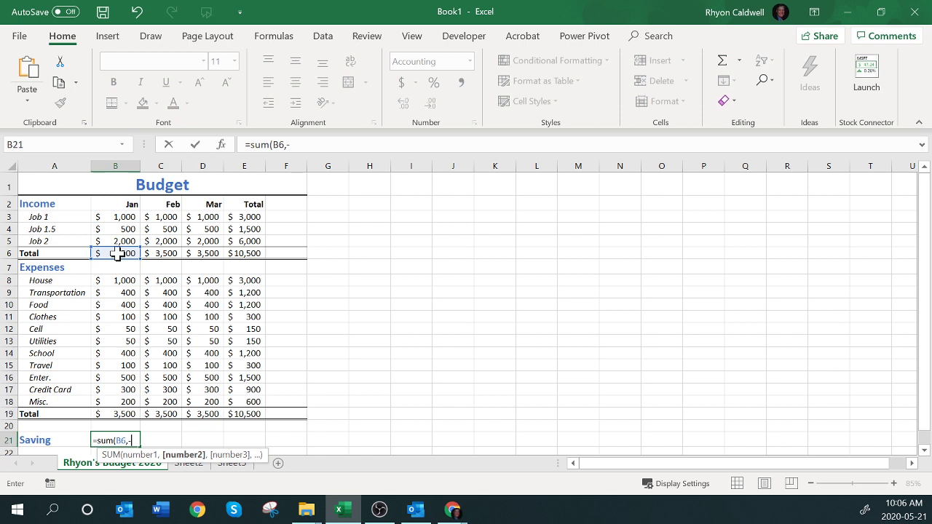
left_click(127, 414)
key("Return")
left_click(128, 415)
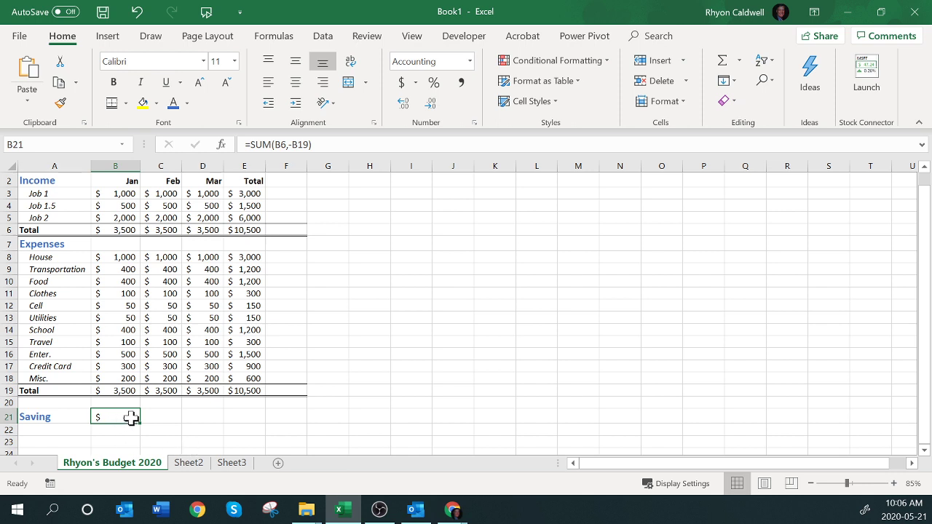
Set the January income for Job 1.5 in B4 to 600.
left_click(126, 207)
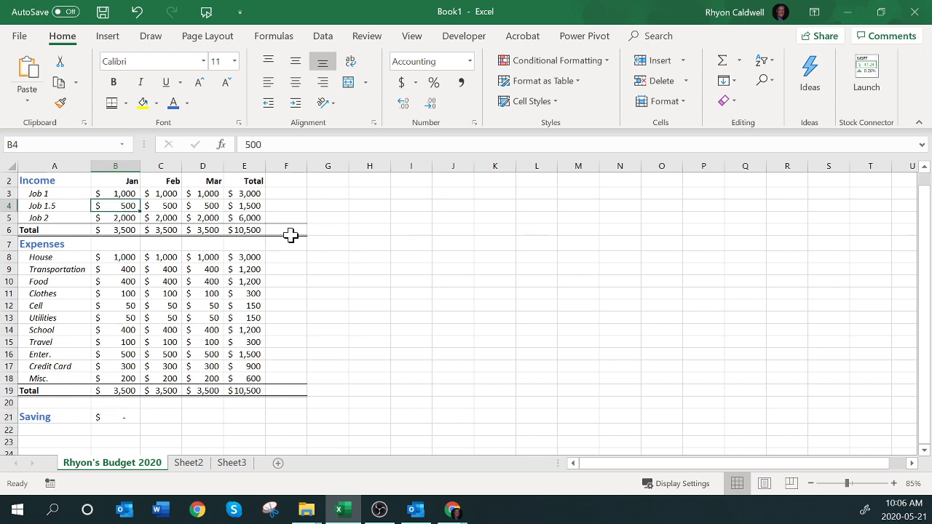
type("600")
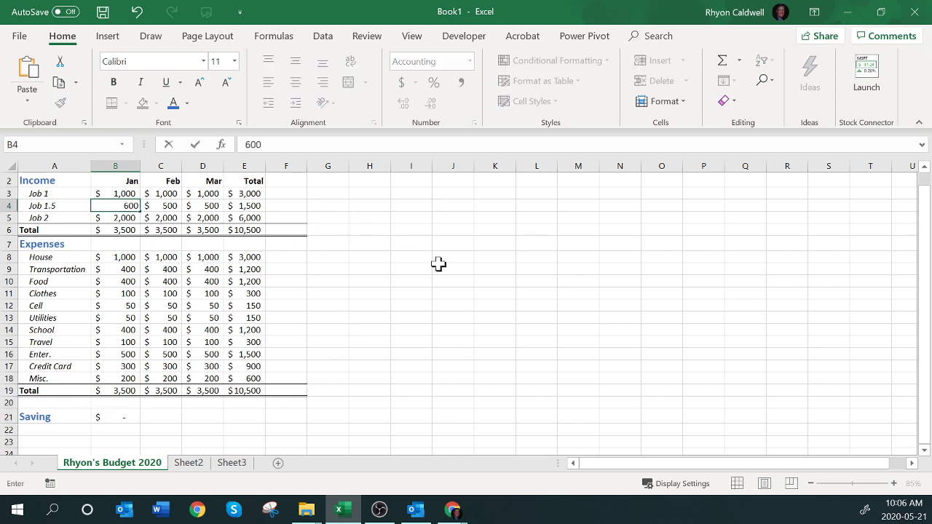
key("Return")
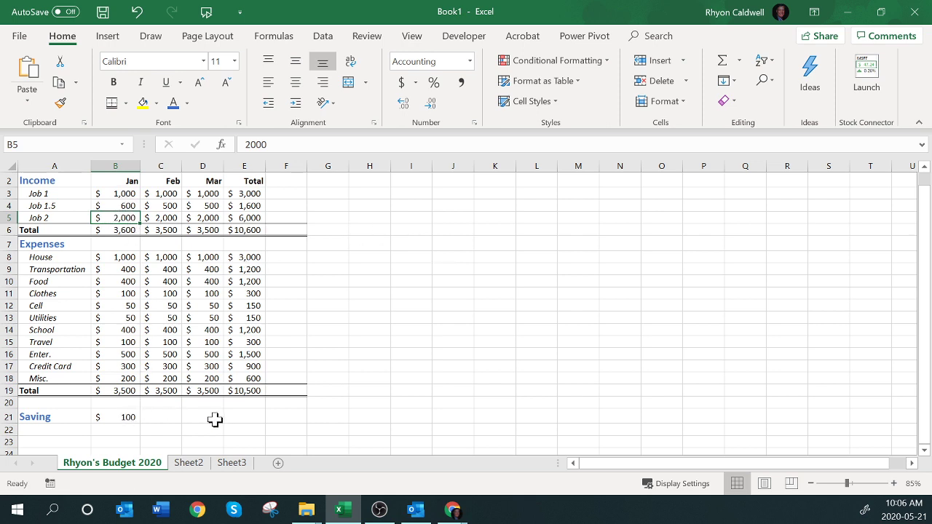
Clear the January savings formula in B21 and enter =B6+B19 in its place.
double_click(129, 417)
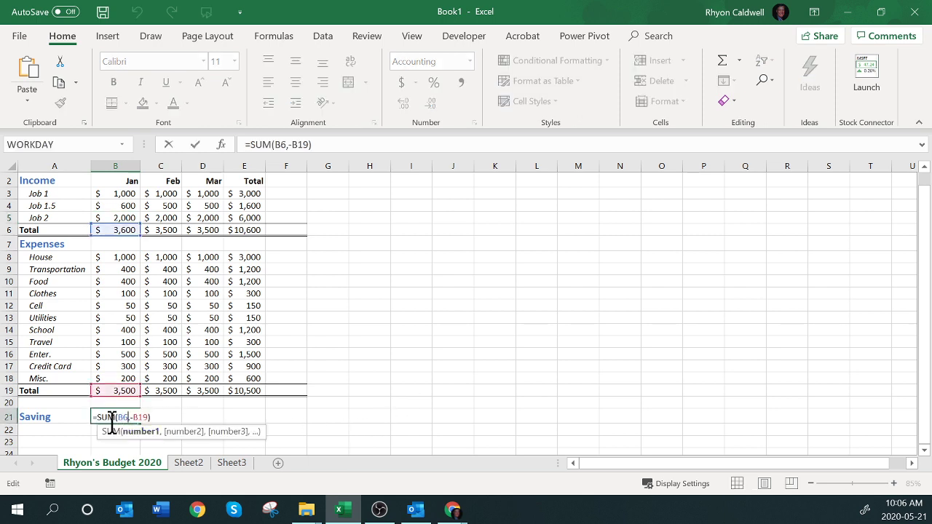
key("Escape")
key("Delete")
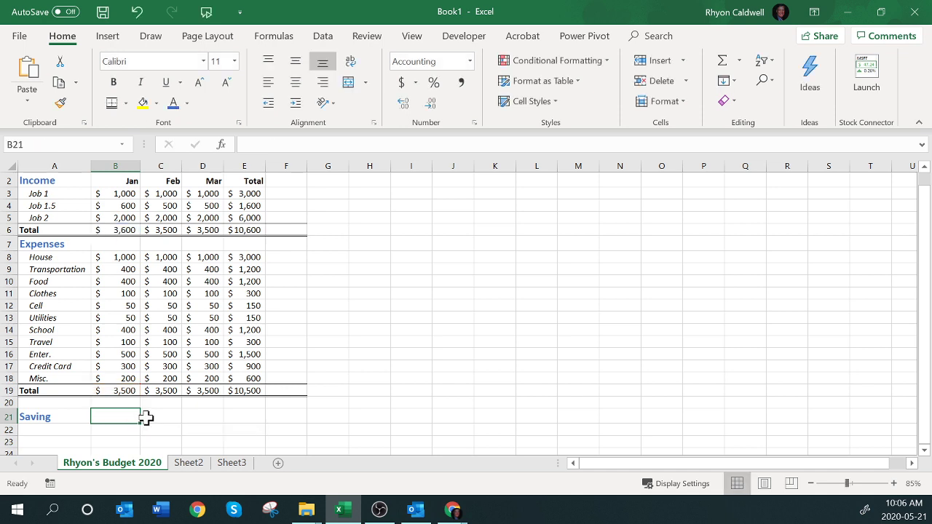
type("=")
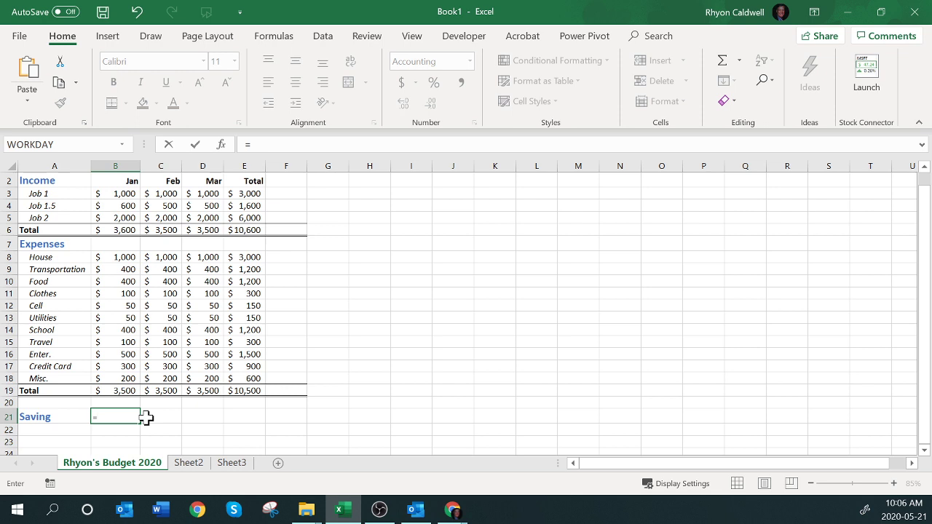
left_click(121, 230)
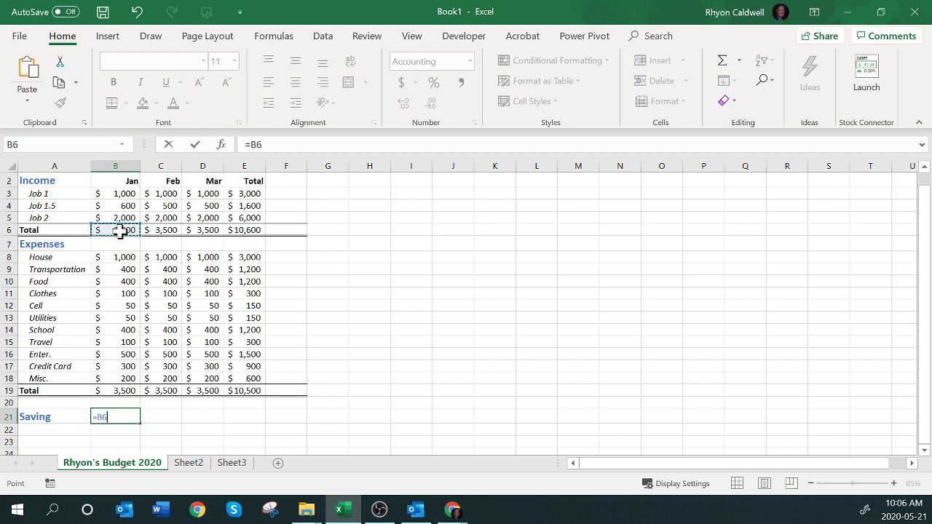
type("+")
left_click(126, 391)
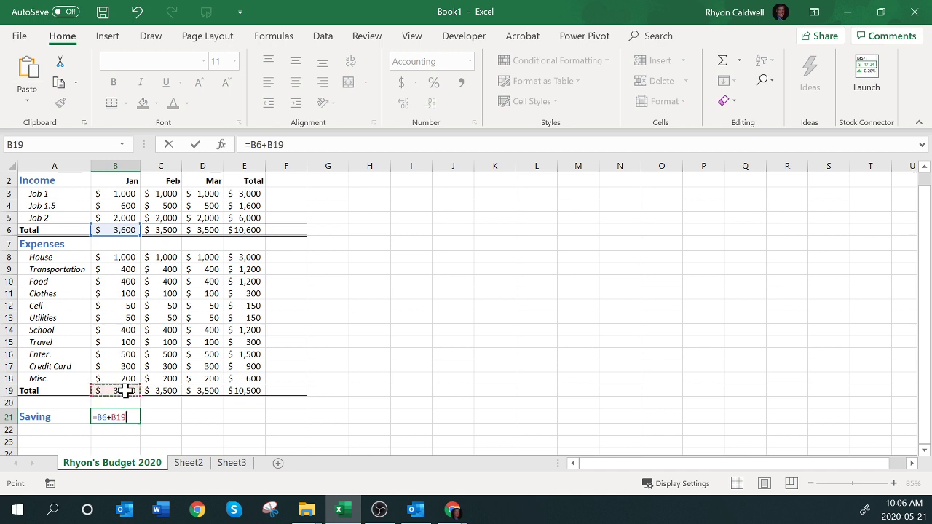
key("Return")
key("Up")
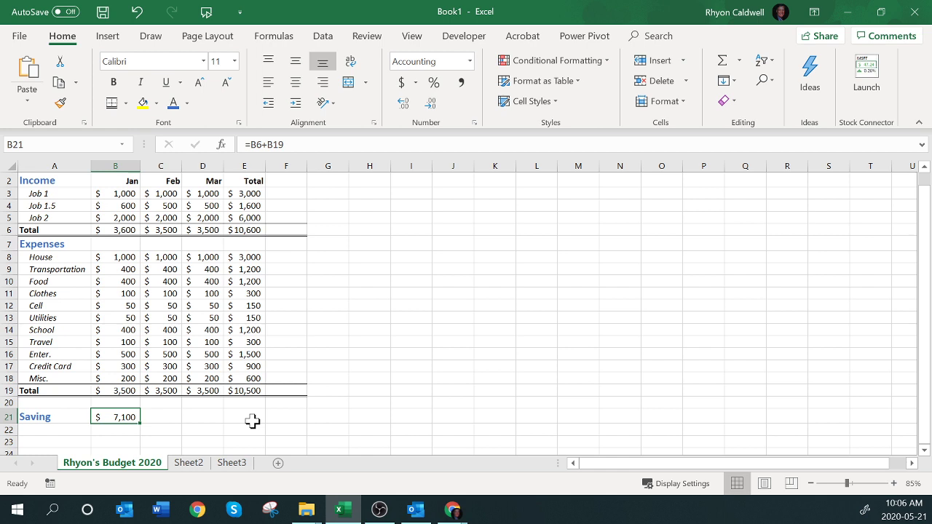
Change the plus sign in the B21 savings formula to a minus so it reads =B6-B19.
double_click(124, 418)
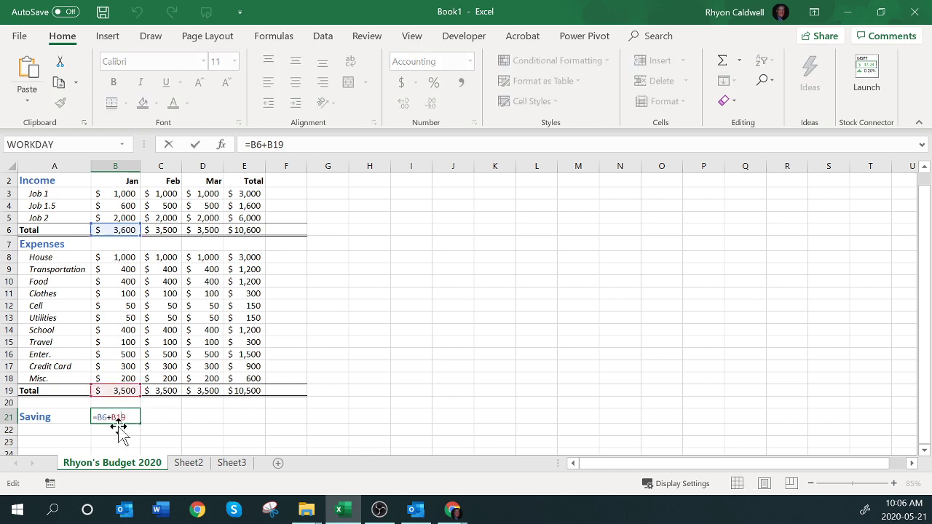
left_click(109, 418)
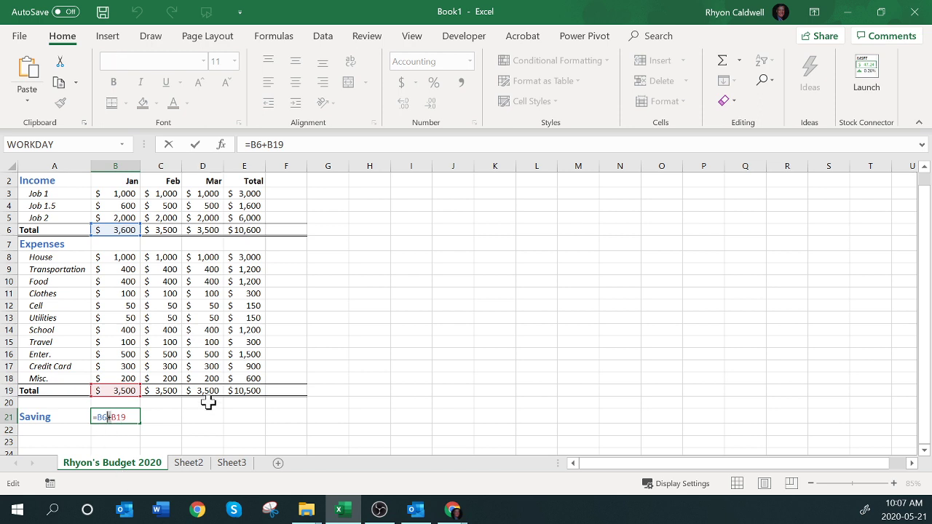
key("Delete")
type("-")
key("Return")
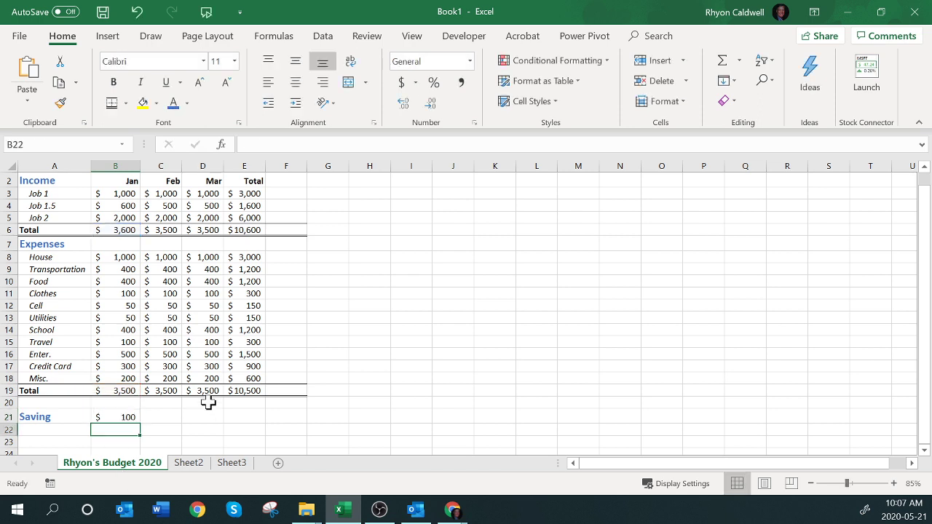
Examine the January savings formula in B21 and the income and expense totals it references.
left_click(124, 417)
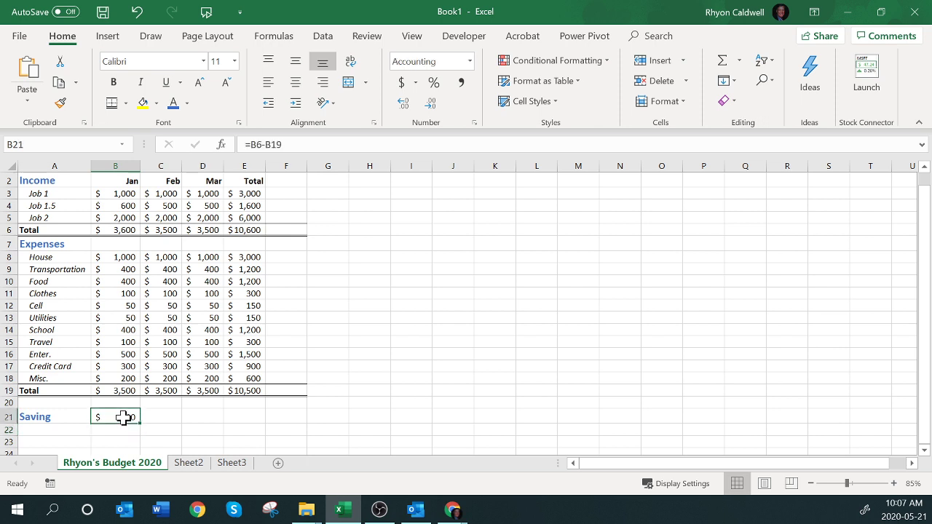
key("Right")
key("Right")
key("Right")
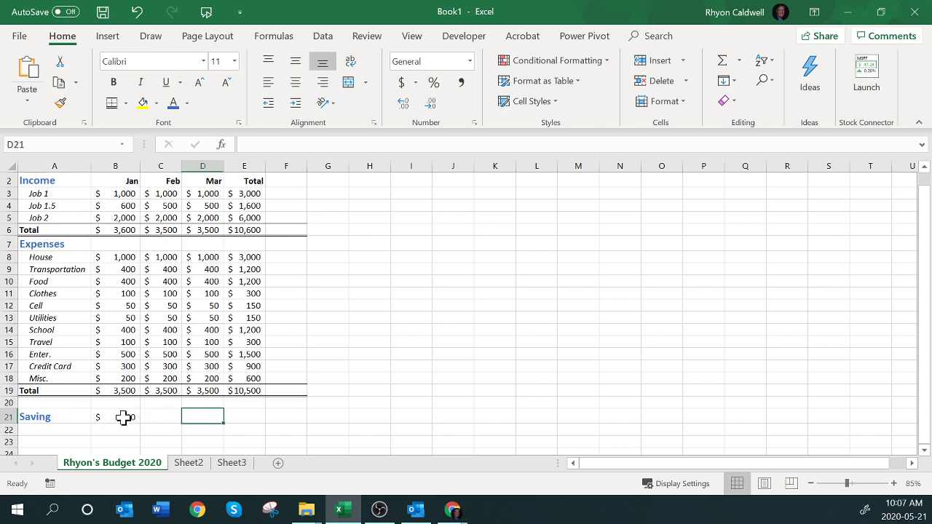
left_click(124, 417)
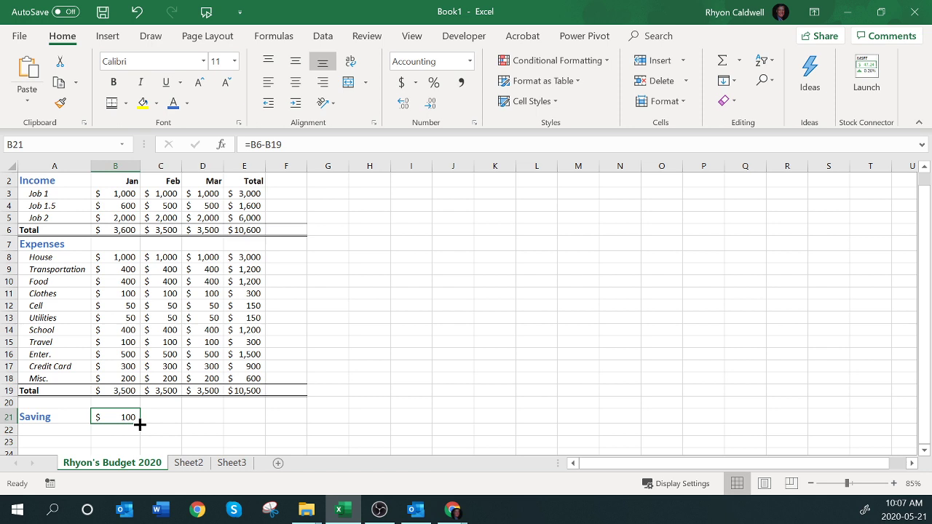
left_click(118, 431)
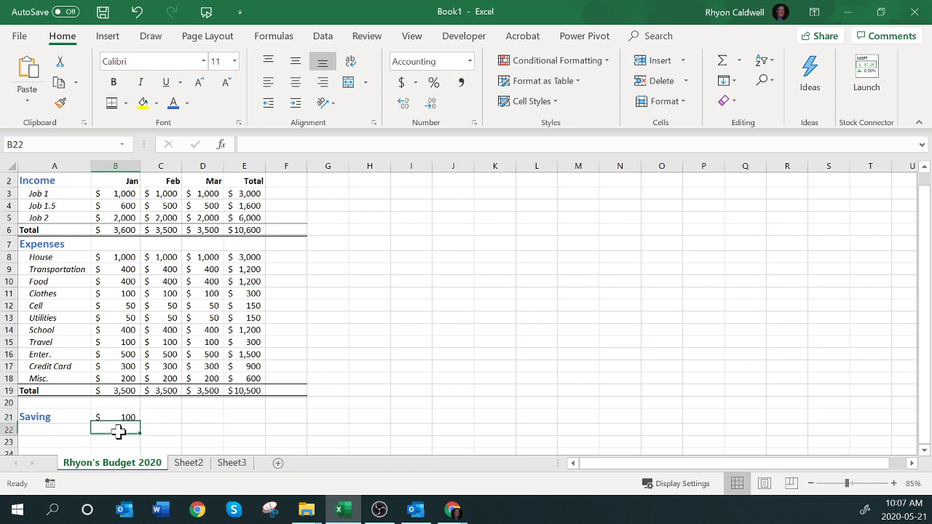
double_click(122, 416)
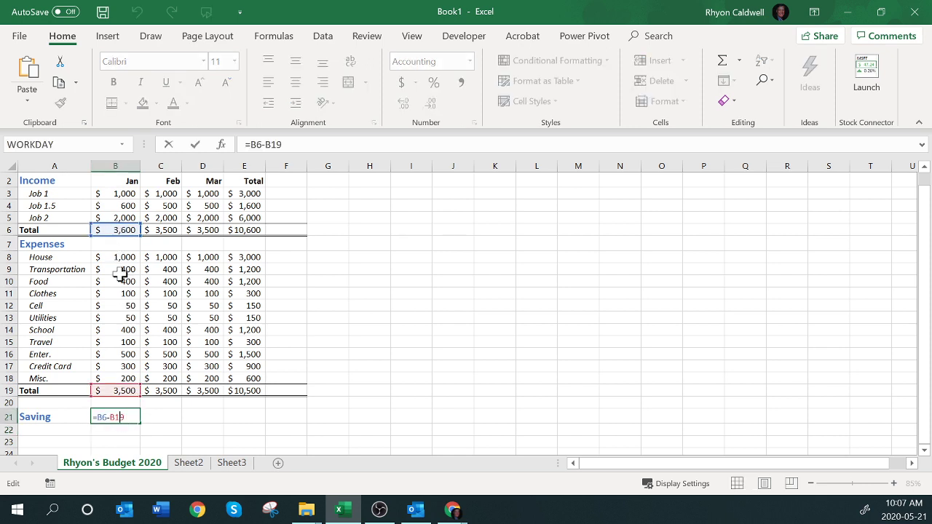
key("Escape")
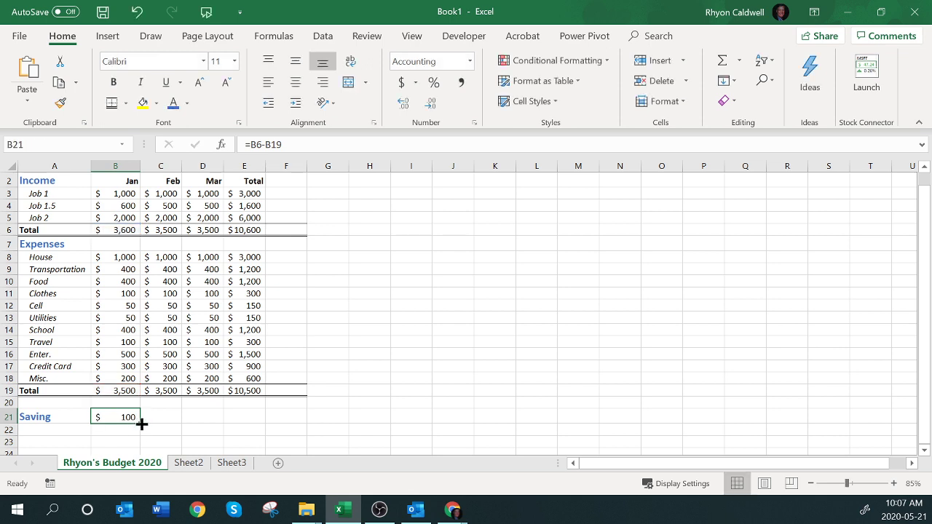
Fill the January savings formula into C21 to check its relative references, and clear C21 again.
left_click_drag(142, 424, 179, 421)
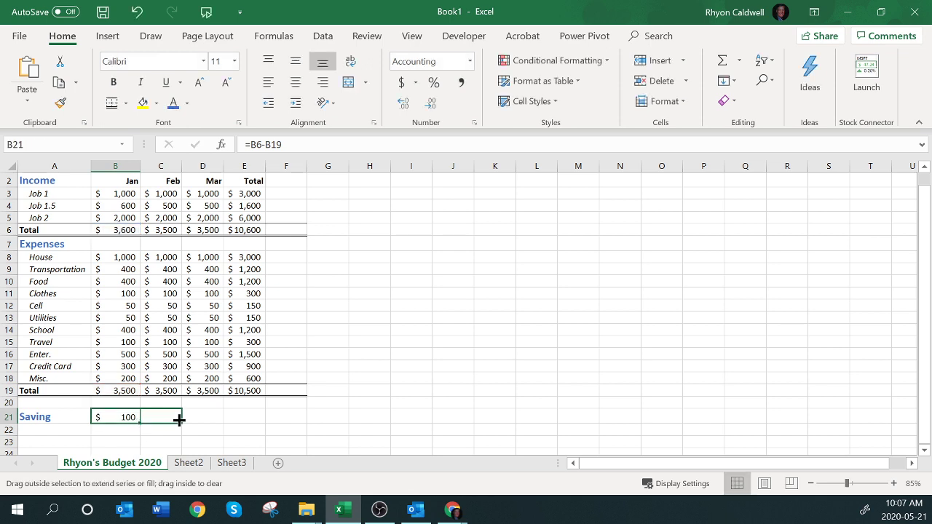
left_click_drag(179, 420, 179, 422)
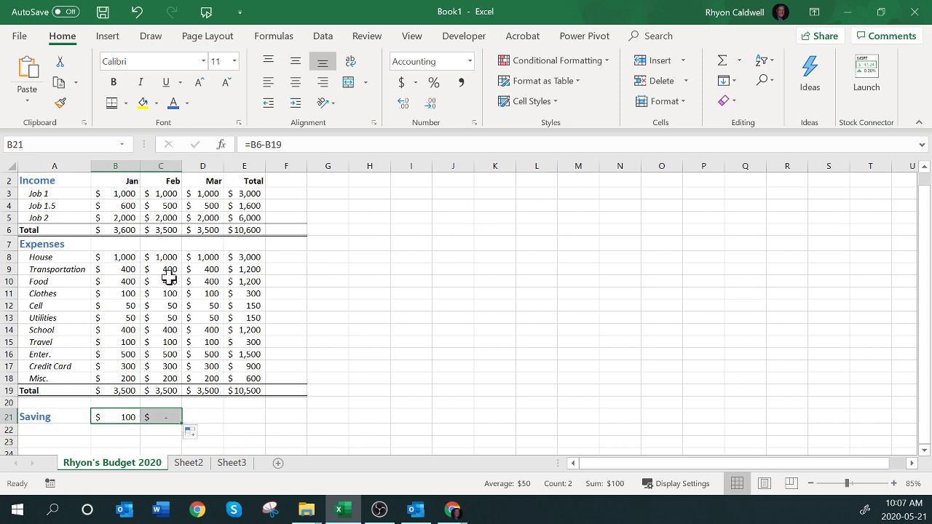
left_click(175, 418)
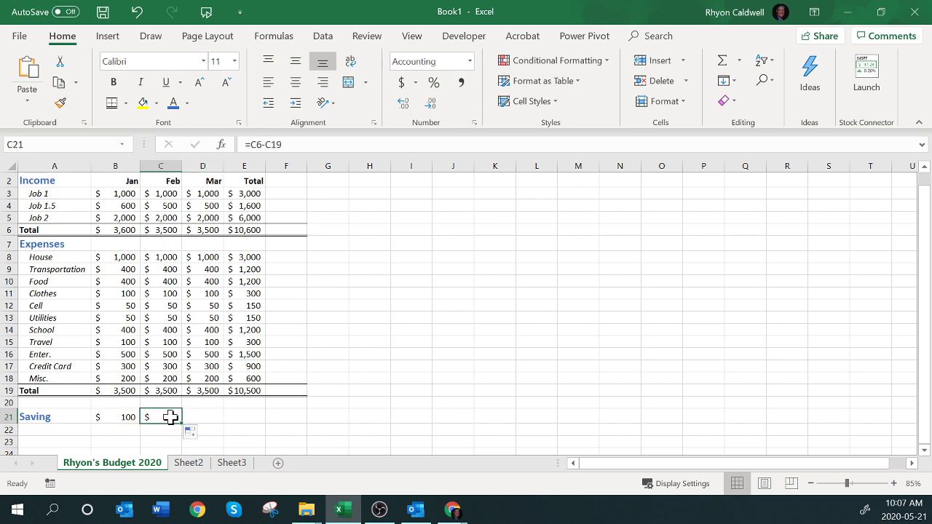
double_click(173, 417)
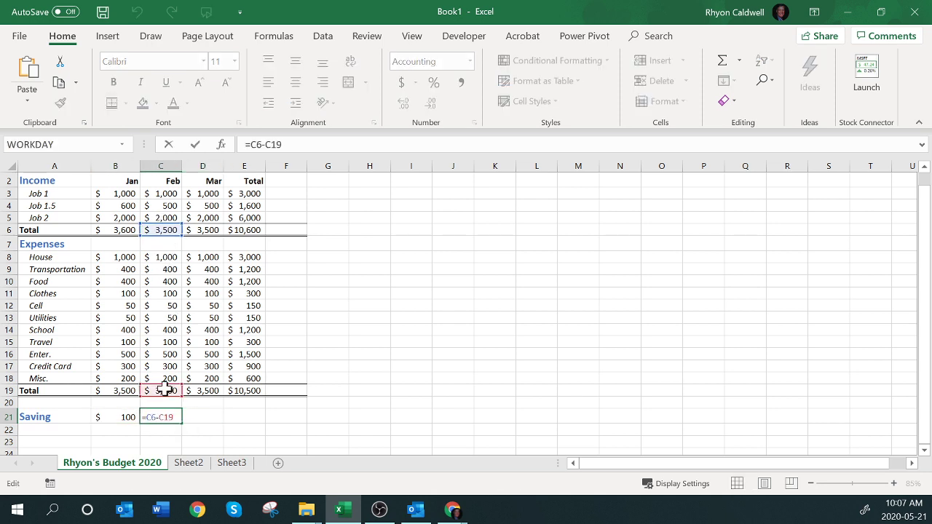
key("Escape")
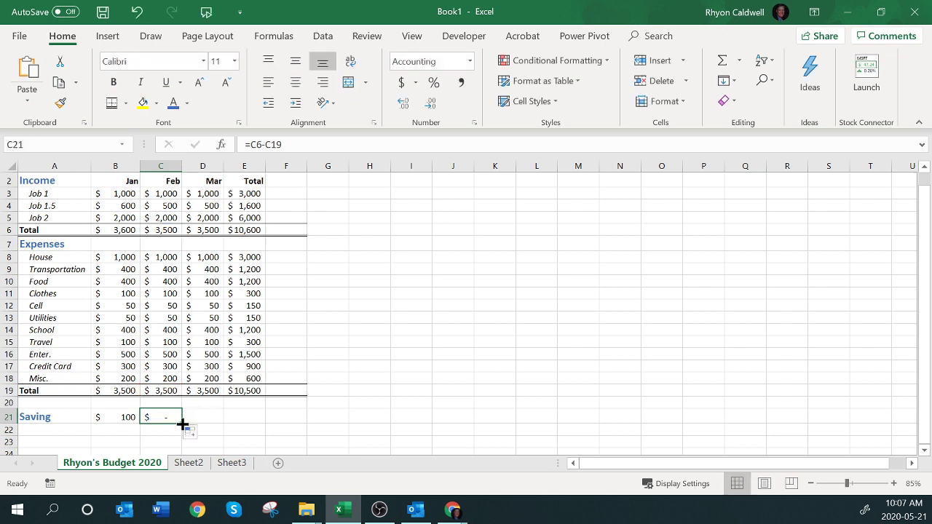
key("Delete")
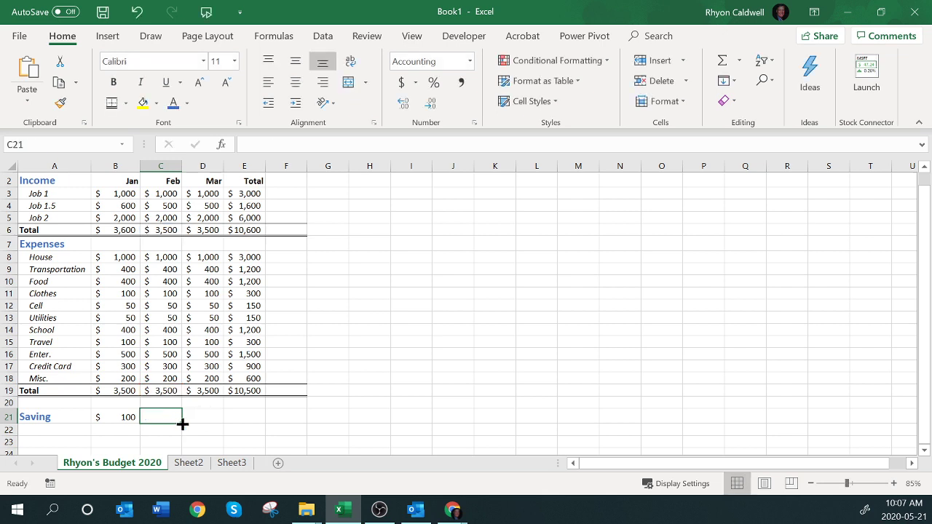
Fill the savings formula from B21 across C21:E21 for February, March and the Total column.
left_click(125, 418)
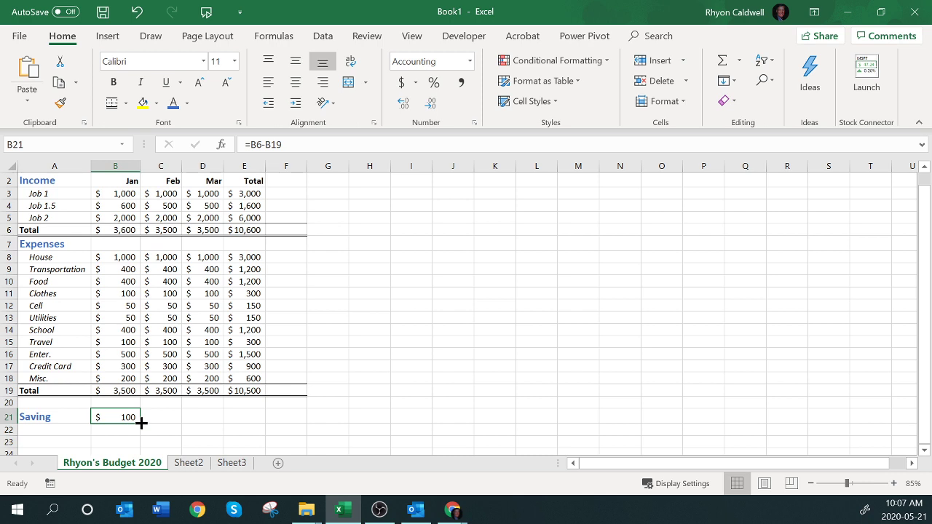
left_click_drag(138, 425, 253, 424)
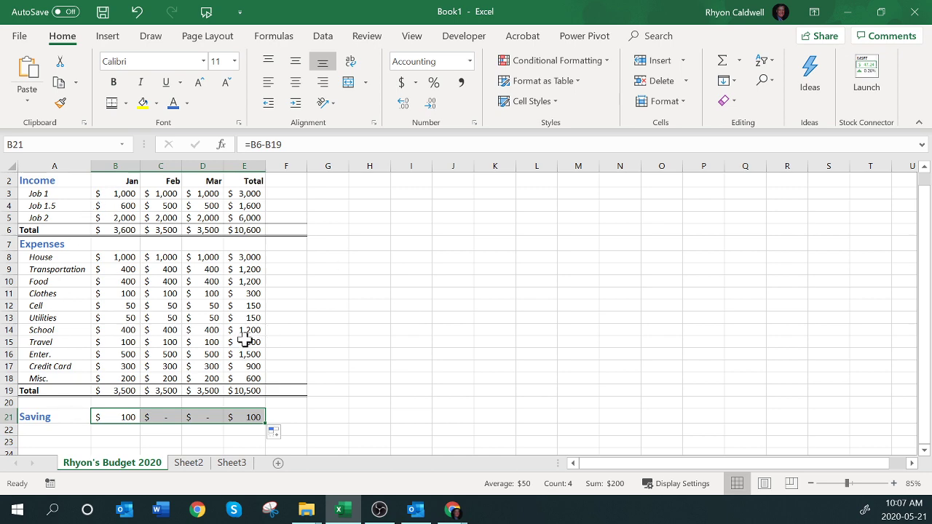
Shade the monthly income entries B3:D5 and expense entries B8:D18 with a light blue fill.
scroll(248, 337, "up", 1)
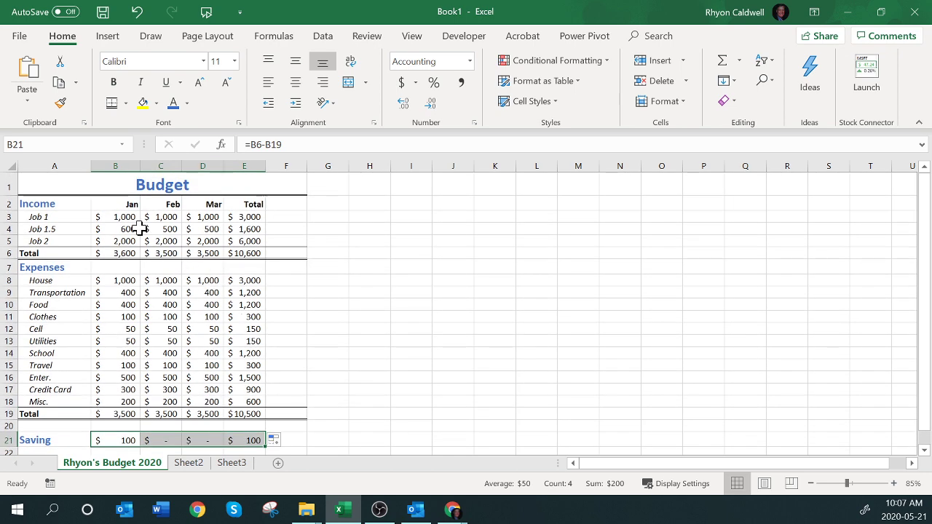
left_click_drag(124, 215, 208, 238)
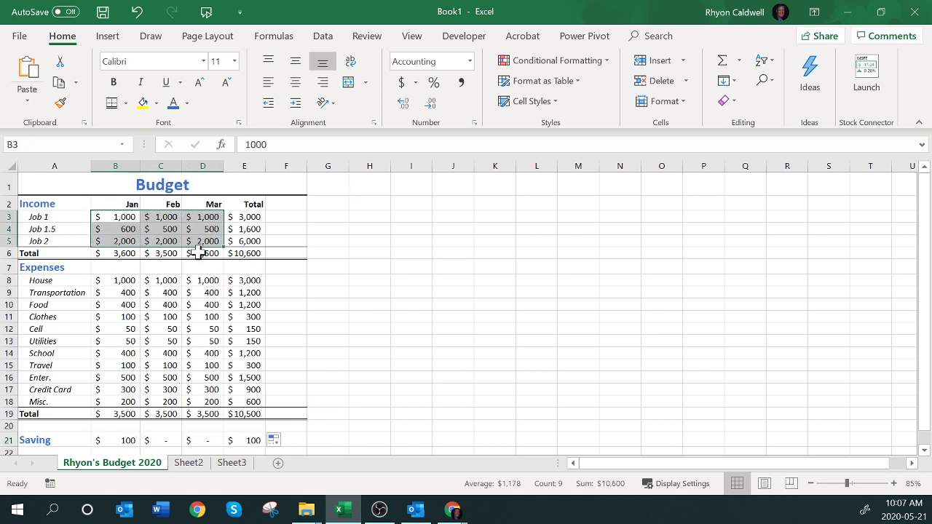
left_click_drag(124, 284, 209, 402)
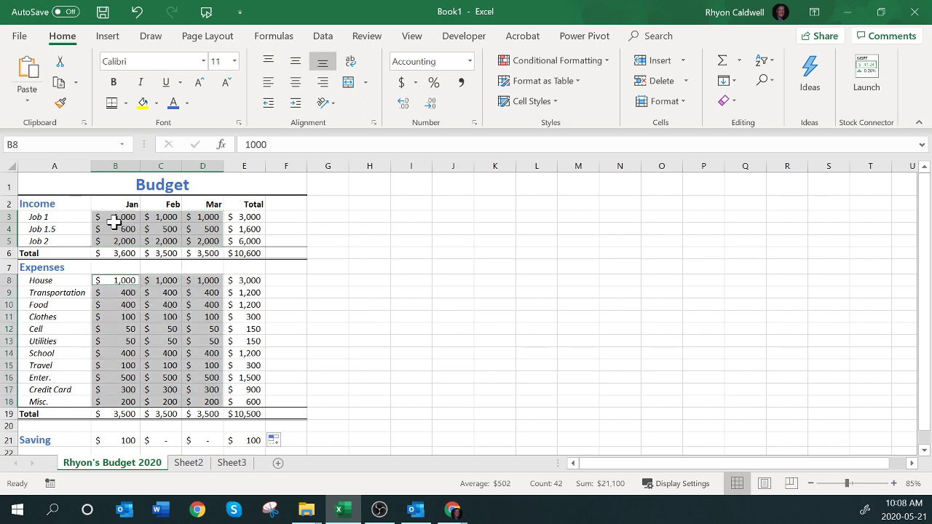
left_click_drag(123, 214, 209, 237)
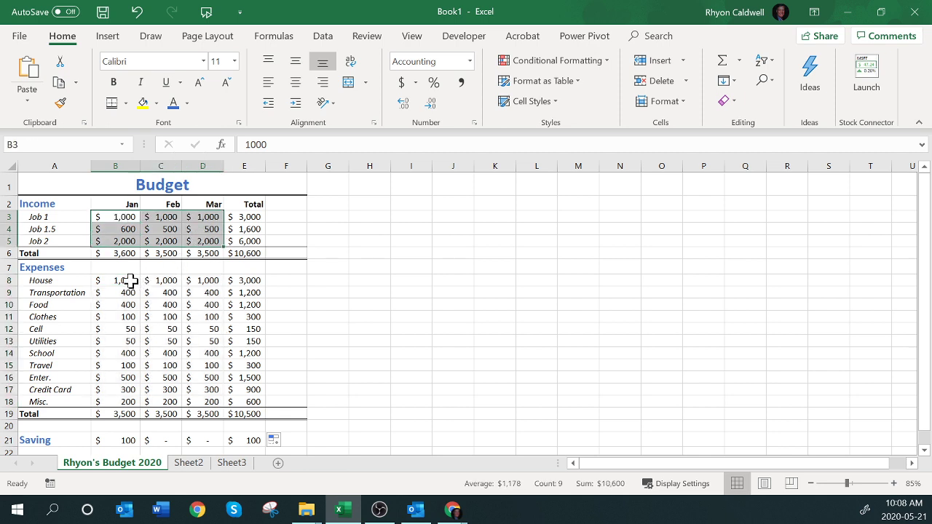
left_click_drag(128, 281, 210, 404)
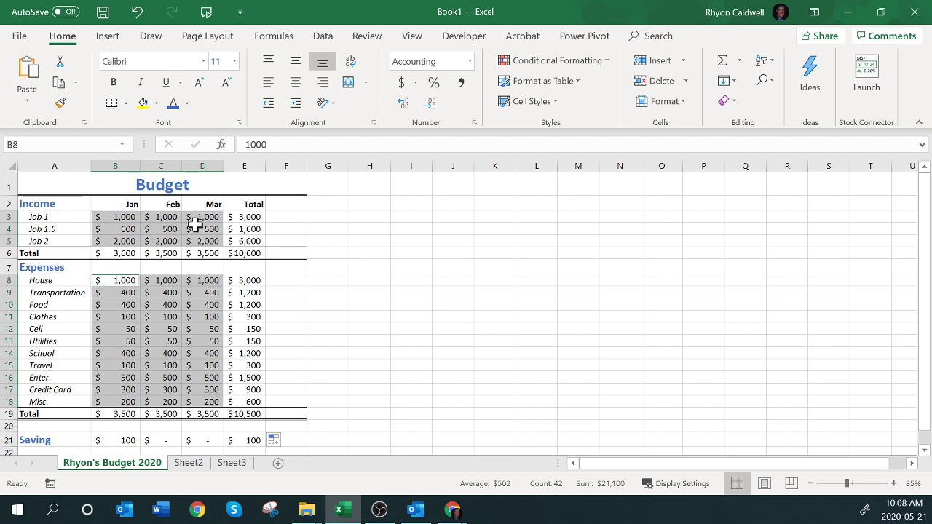
left_click(187, 102)
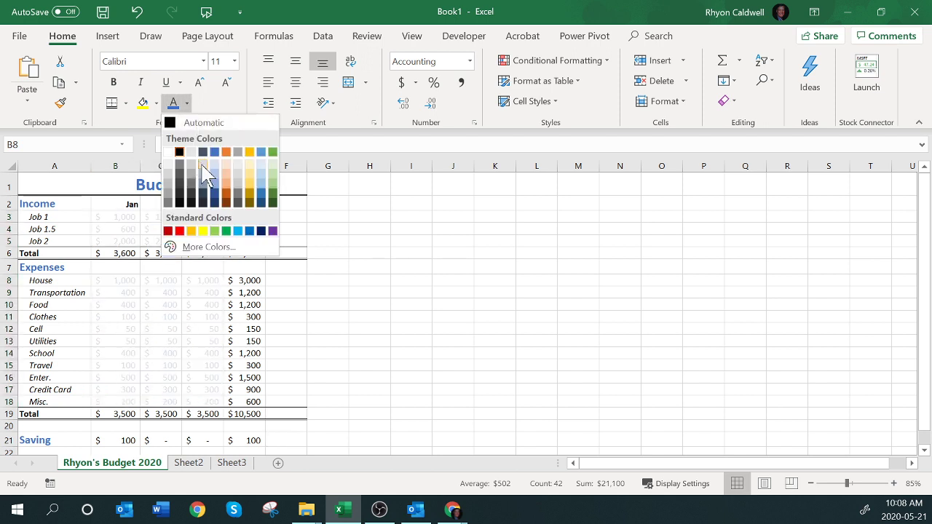
left_click(157, 105)
left_click(157, 104)
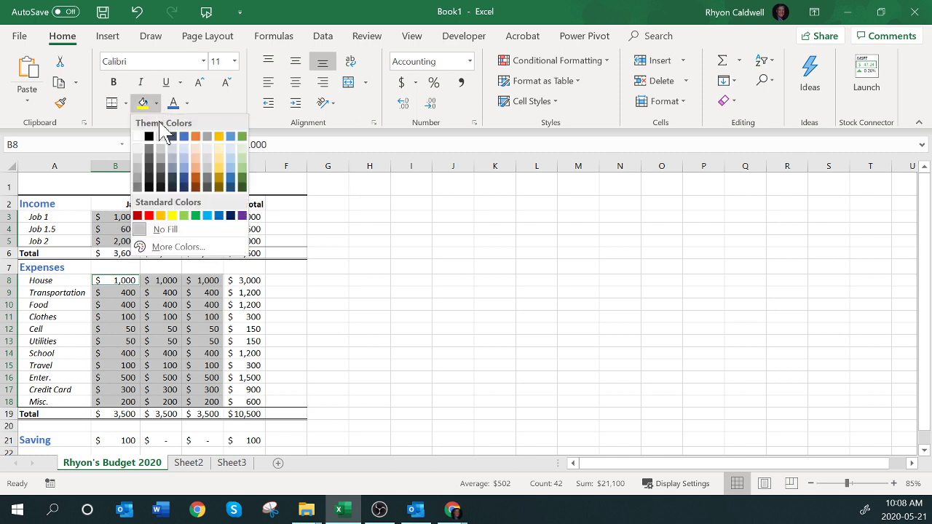
left_click(188, 159)
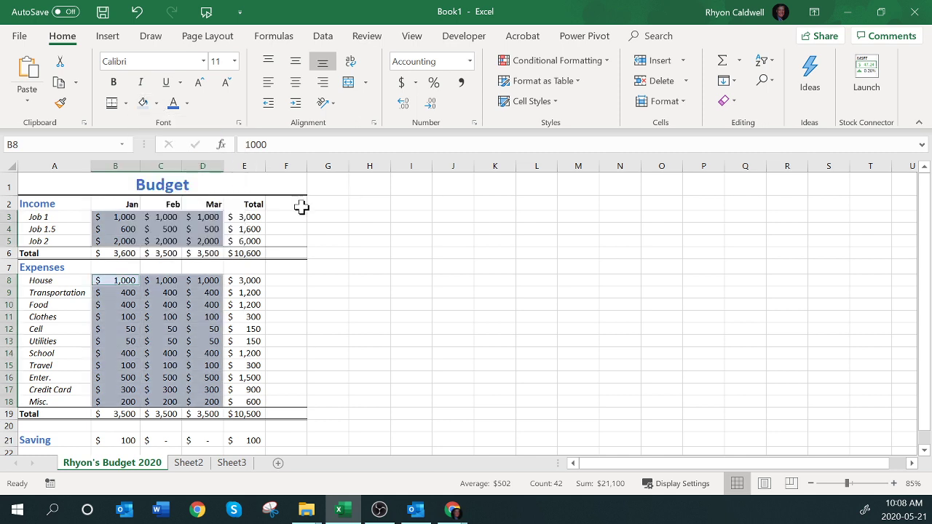
left_click(328, 216)
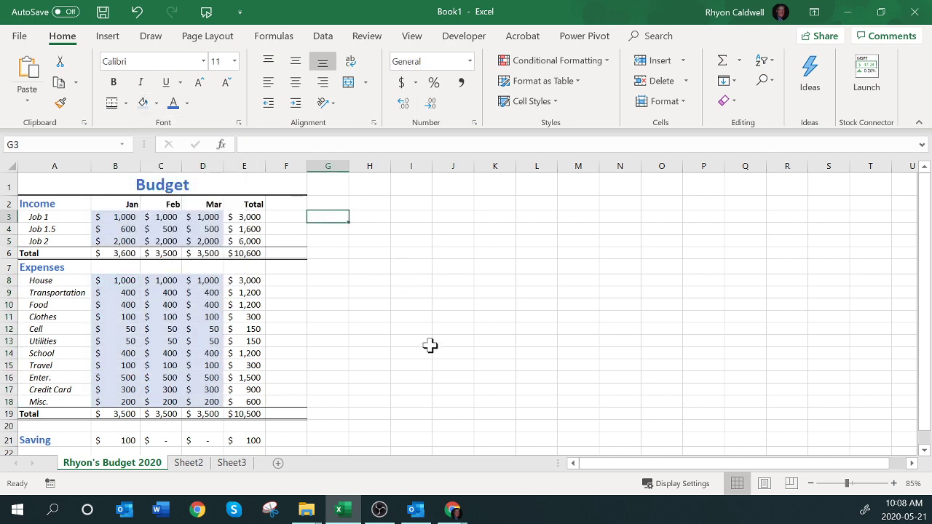
Examine the shaded income entry cells and compare them with the row total formulas in column E.
left_click(119, 216)
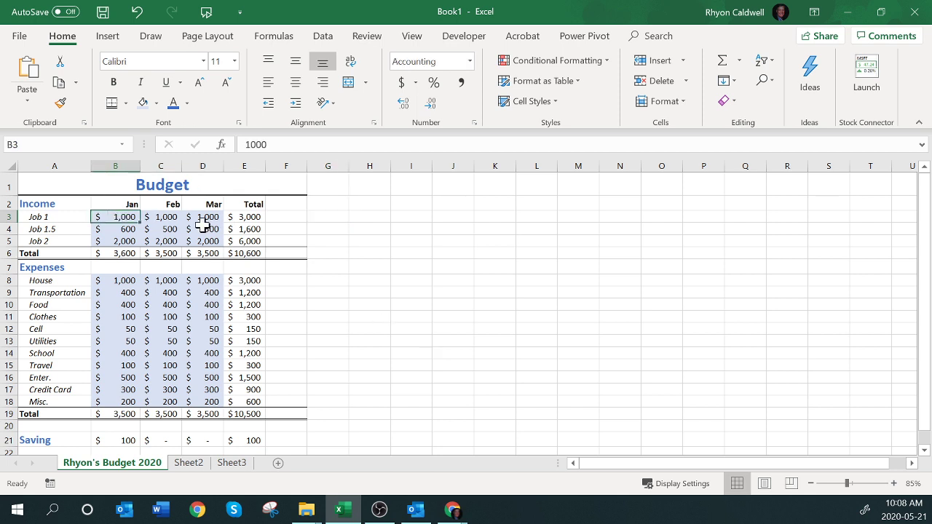
left_click(160, 217)
left_click(193, 217)
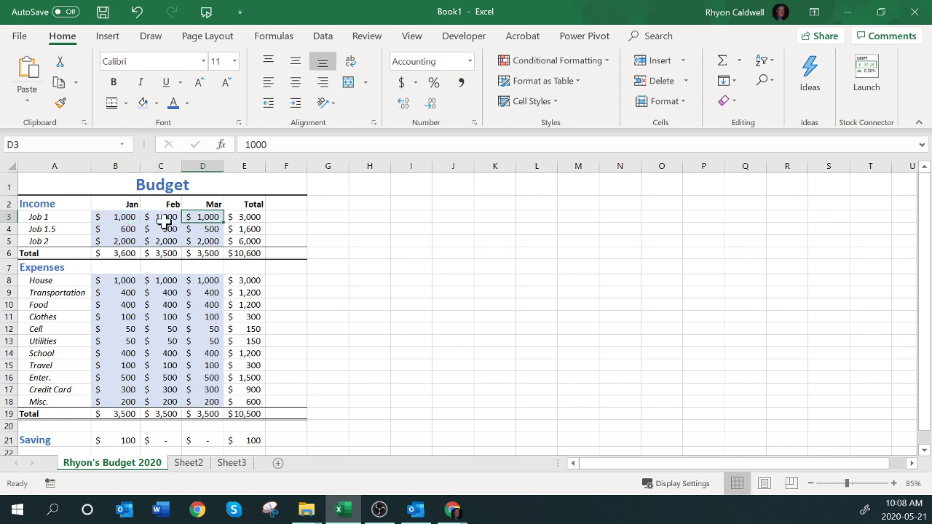
left_click(124, 228)
left_click(125, 241)
left_click(125, 218)
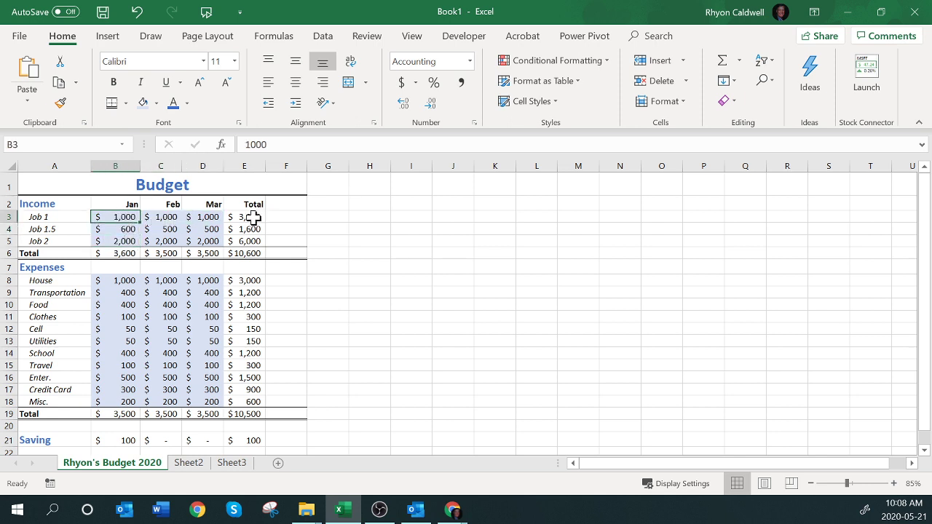
left_click(255, 217)
left_click(253, 229)
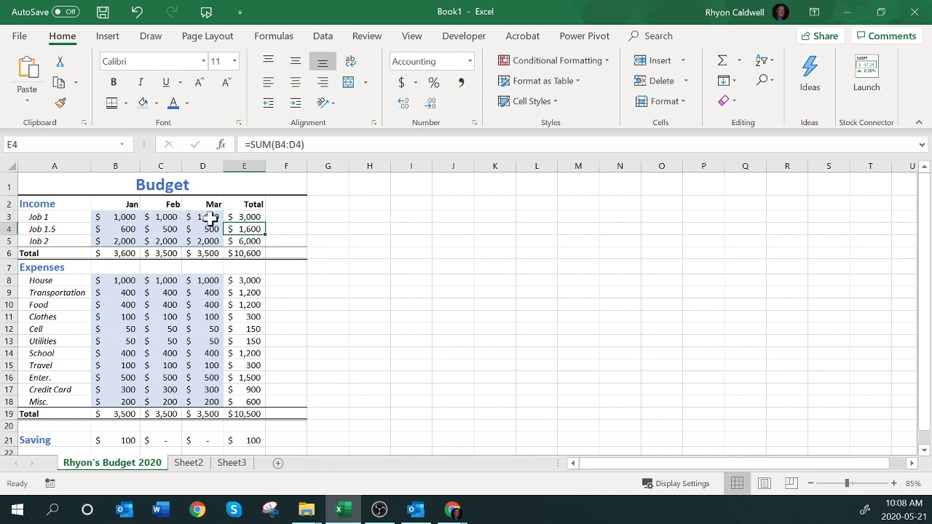
Set the Job 1 income to 1,200 for February and 1,100 for March.
left_click(119, 217)
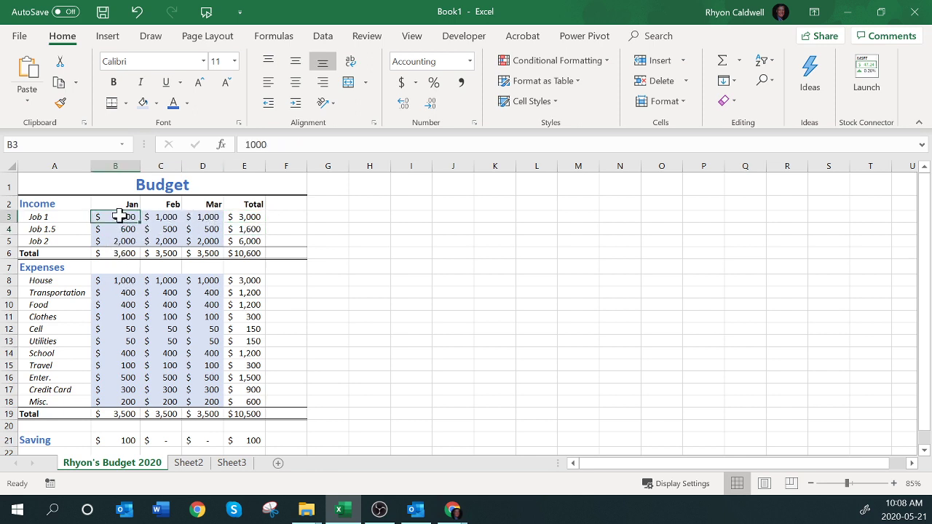
key("Right")
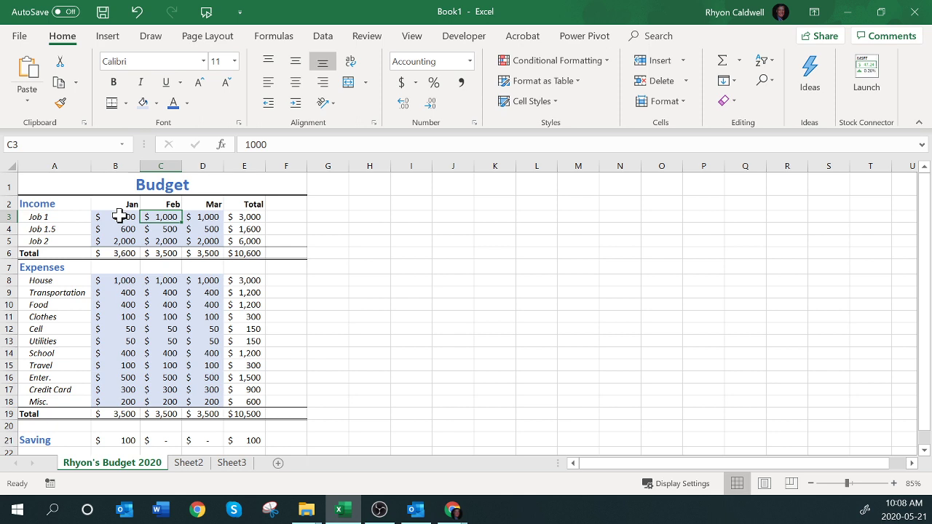
type("1,200")
key("Tab")
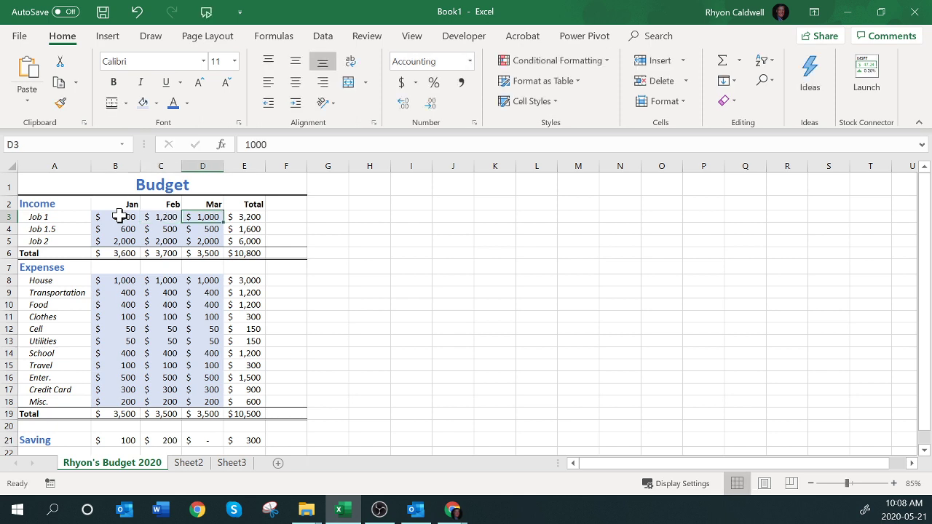
type("1100")
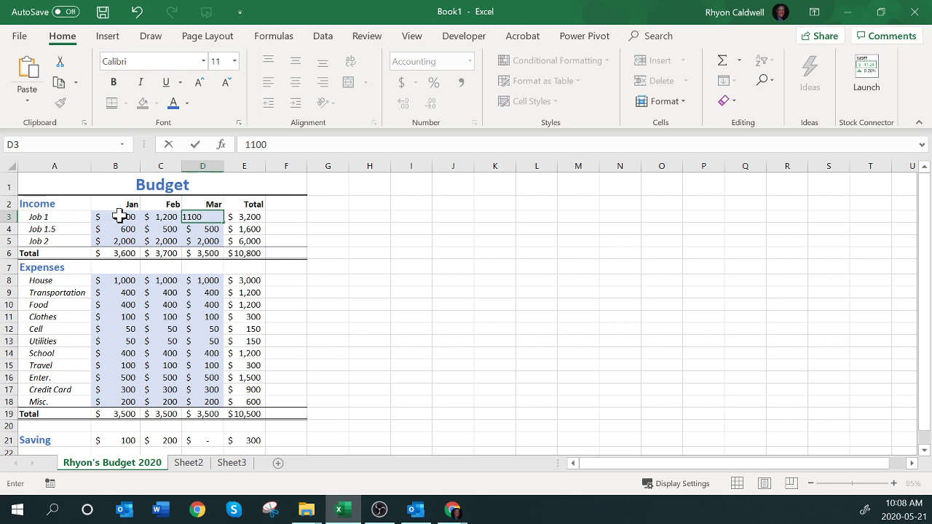
key("Return")
Set the Job 1.5 income to 650 for February and 675 for March.
key("Left")
key("Left")
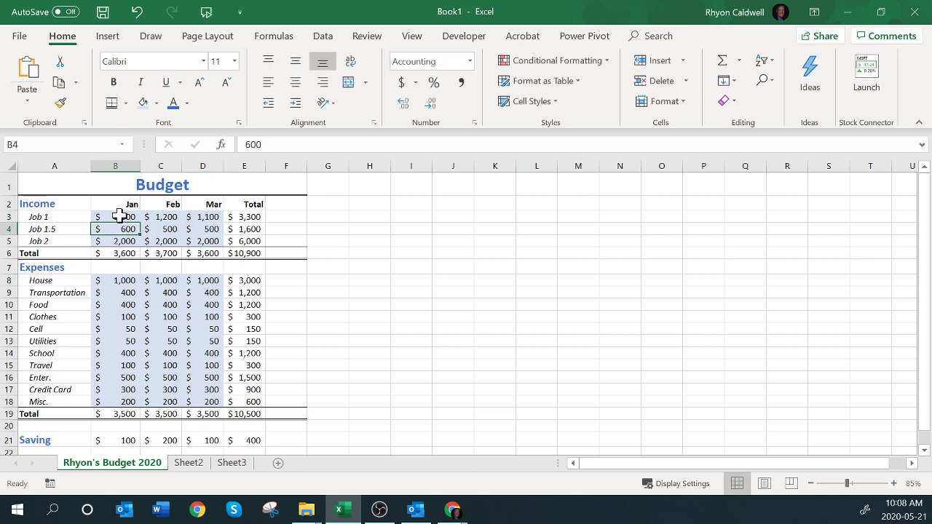
key("Right")
key("Right")
key("Left")
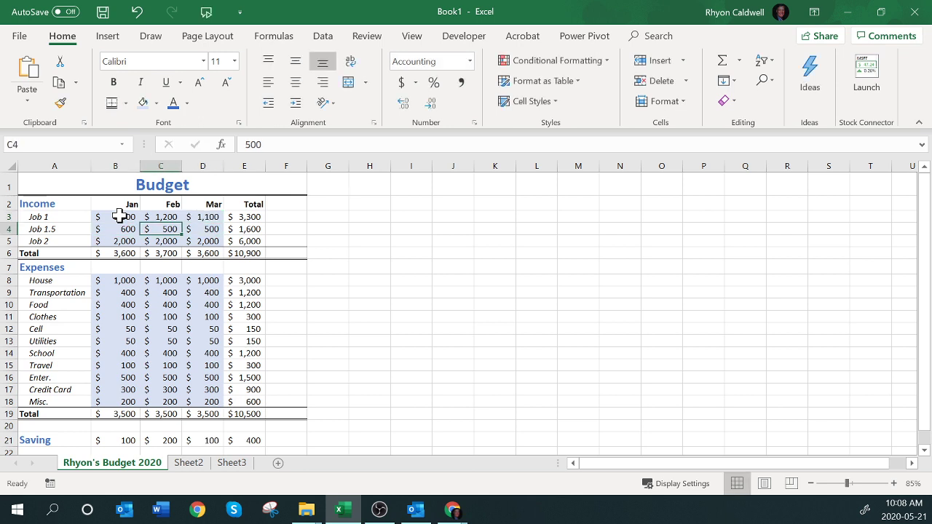
type("650")
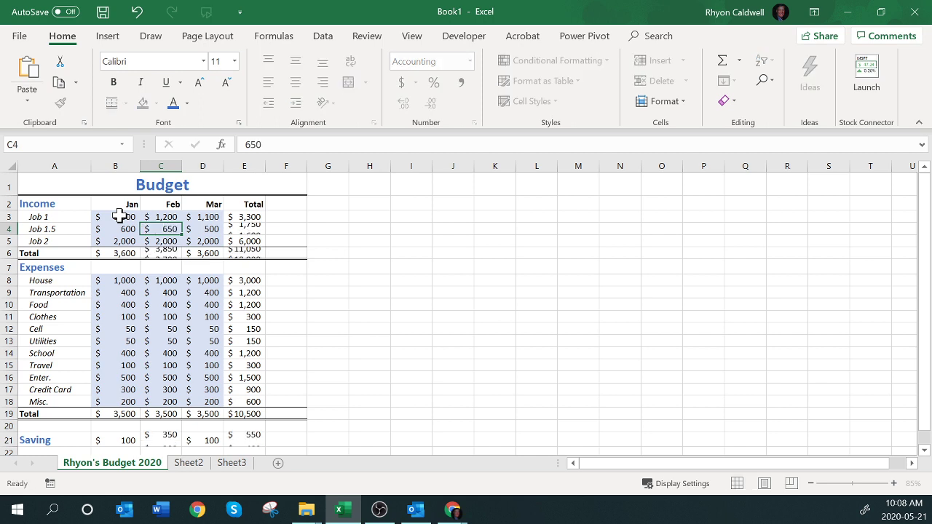
key("Tab")
type("675")
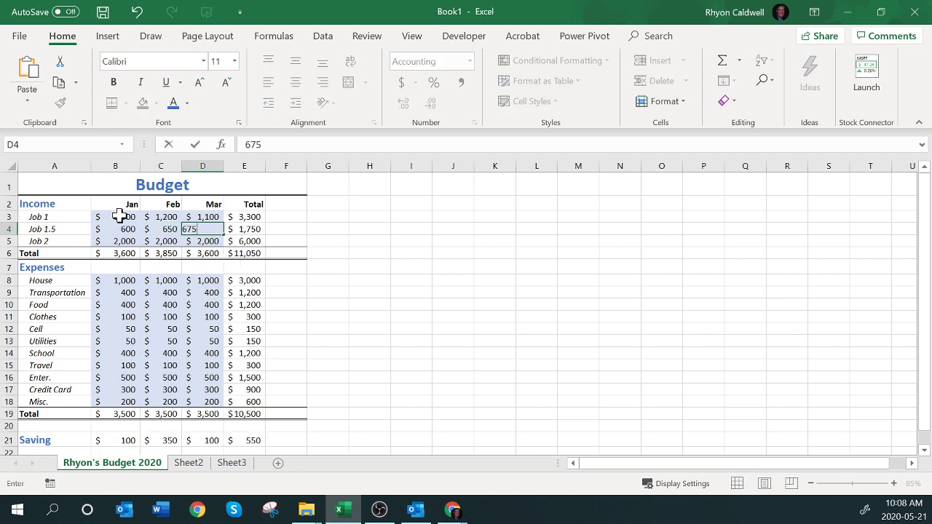
key("Return")
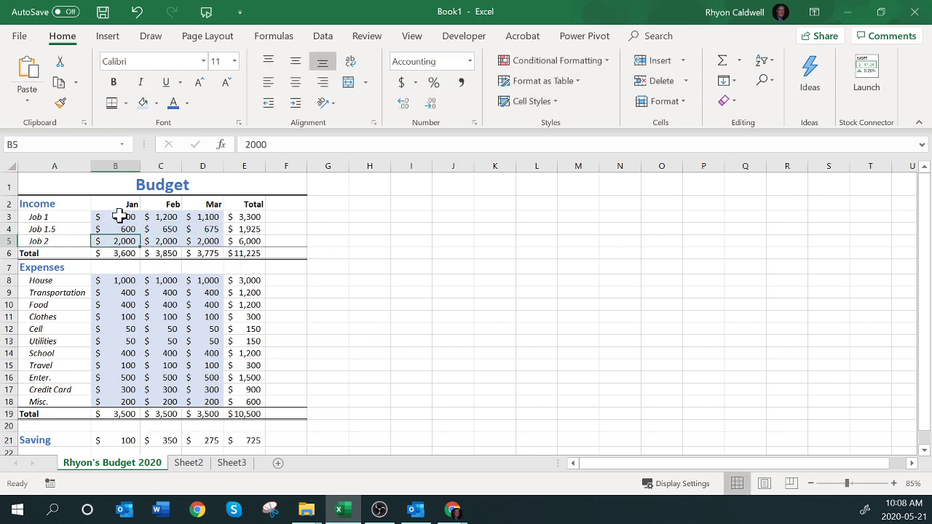
Set the Job 2 income to 1,900 for February and 2,200 for March.
key("Right")
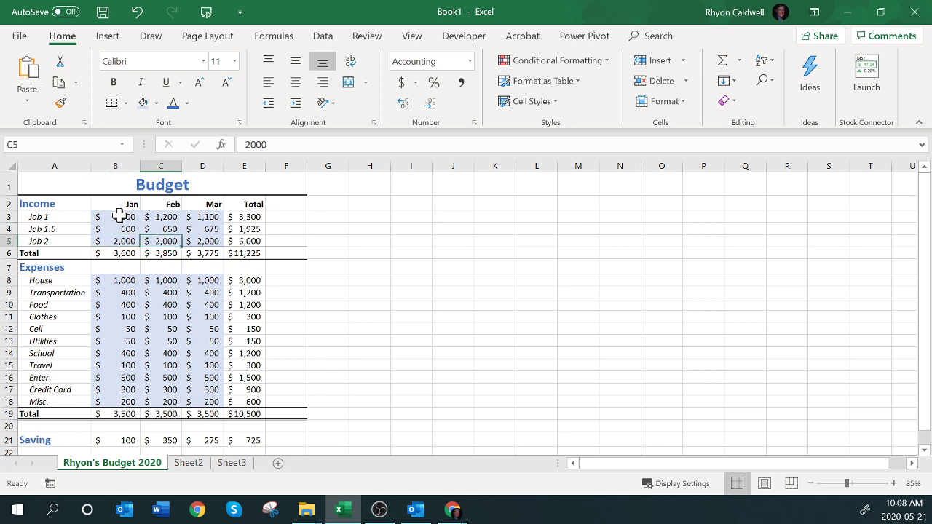
type("1900")
key("Right")
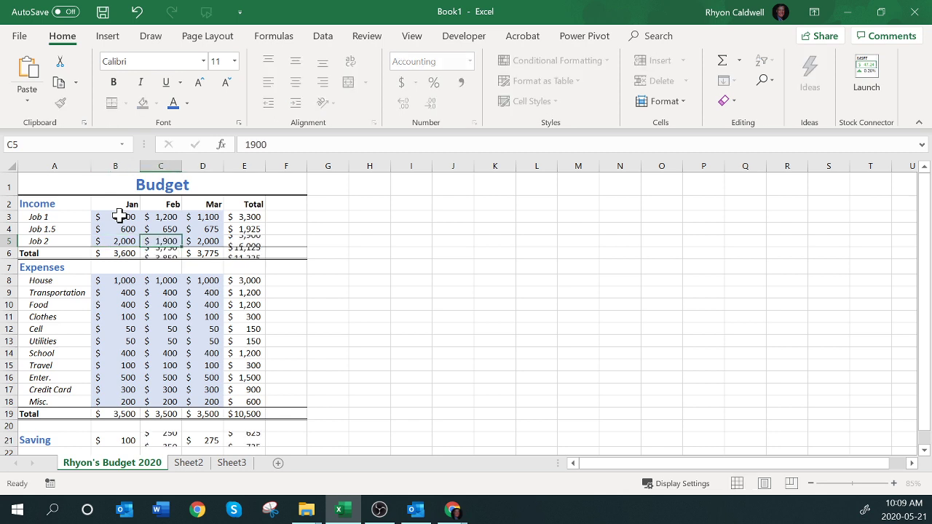
type("2200")
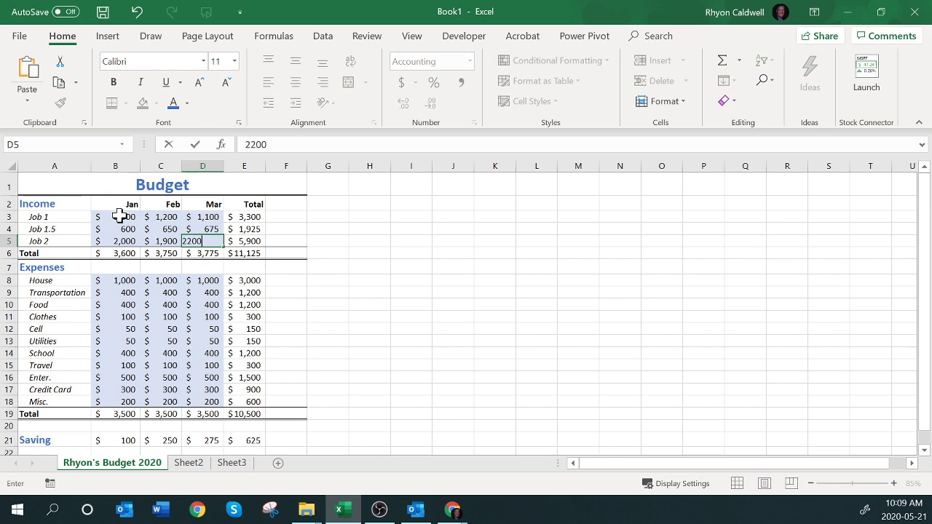
key("Return")
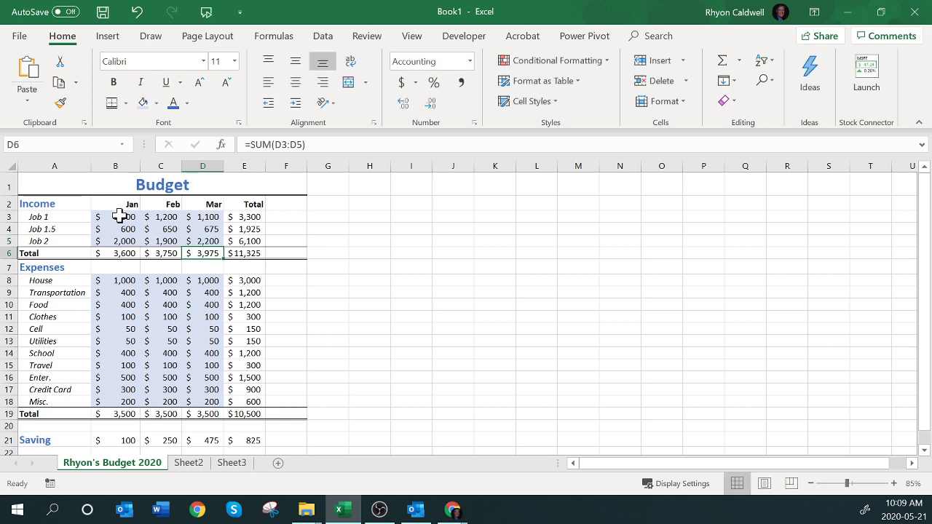
Review the income rows, the income totals in row 6 and the overall savings formula in E21.
left_click_drag(119, 217, 244, 241)
left_click_drag(115, 253, 250, 249)
left_click(249, 250)
left_click(126, 280)
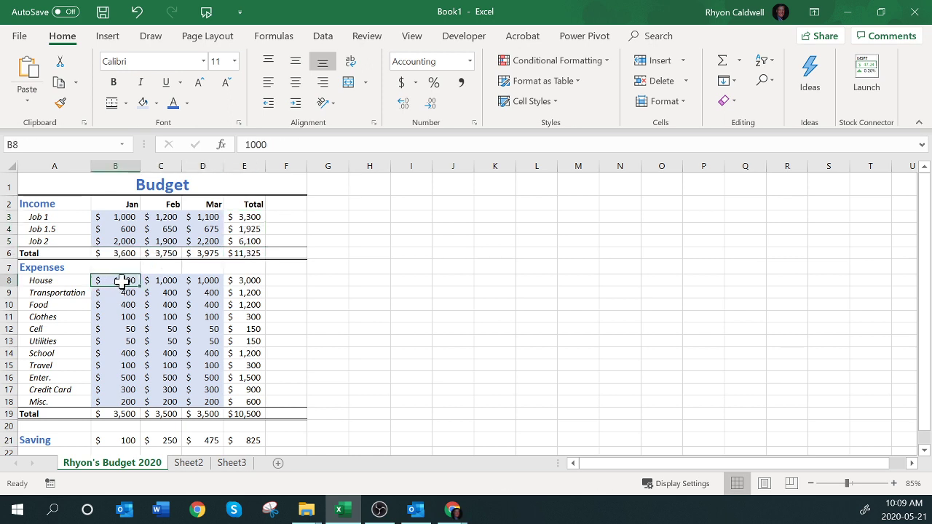
left_click(250, 440)
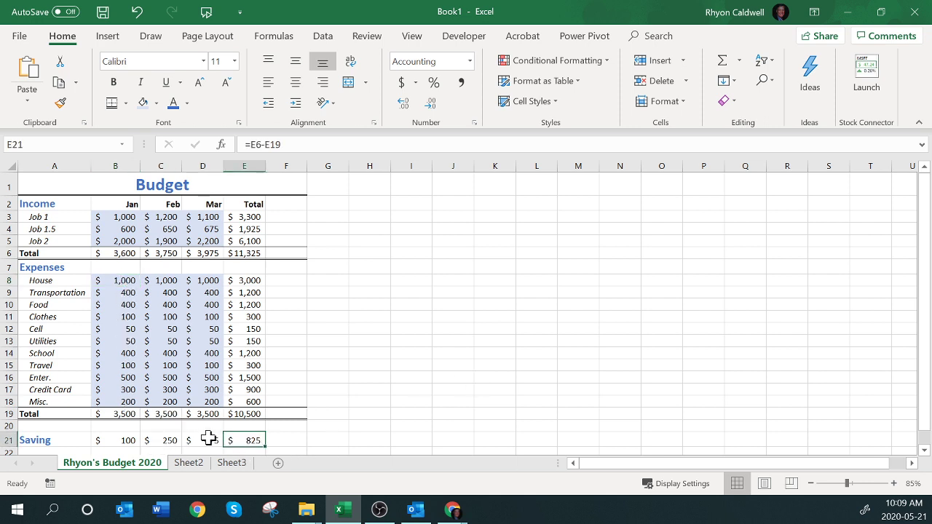
left_click(412, 394)
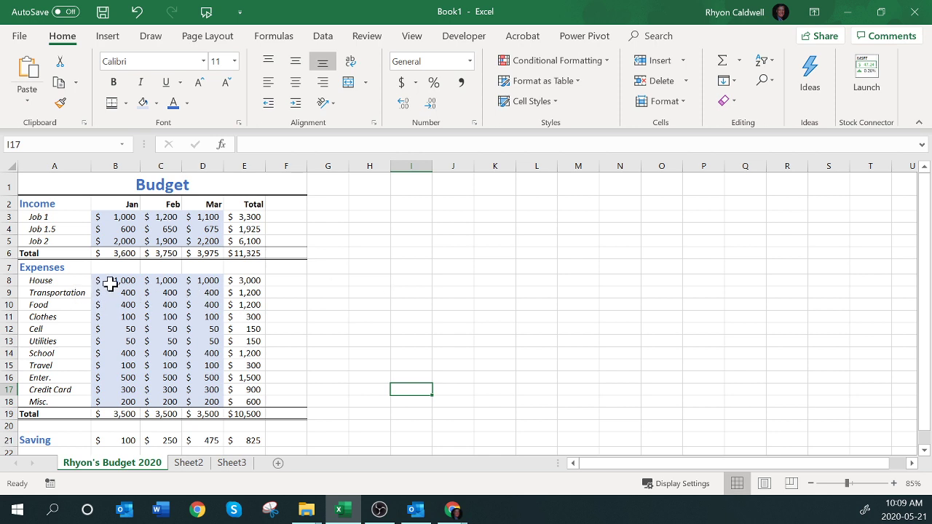
Examine the monthly expense entries in B8:D18, especially the House row, alongside the overall savings in E21.
left_click_drag(109, 284, 217, 410)
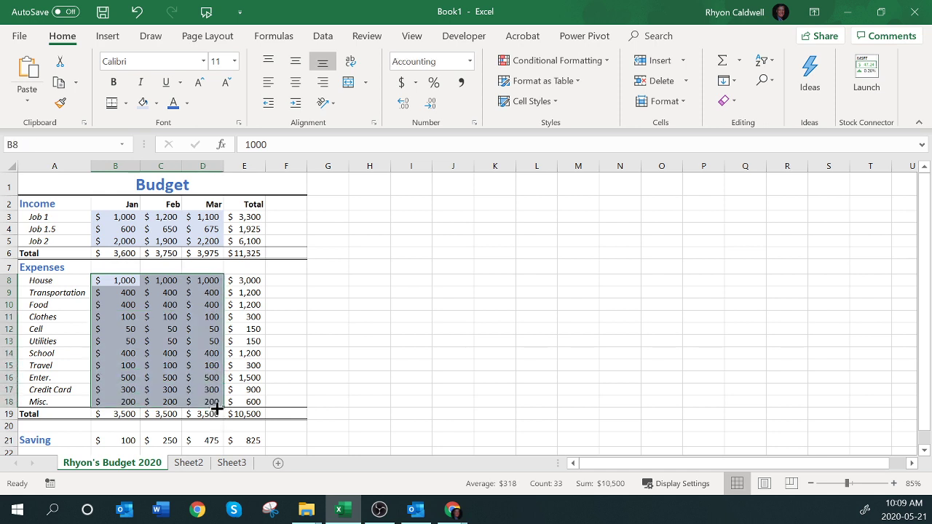
left_click(127, 280)
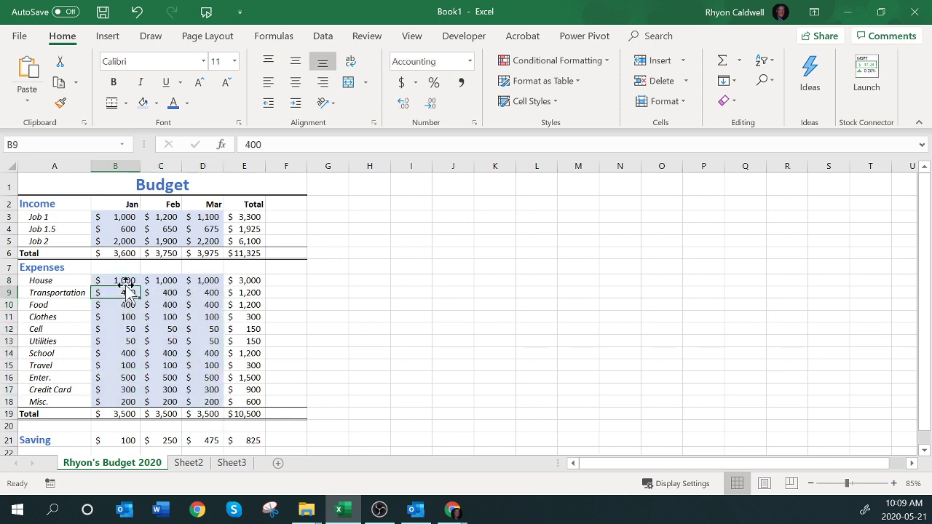
left_click(127, 292)
left_click(128, 281)
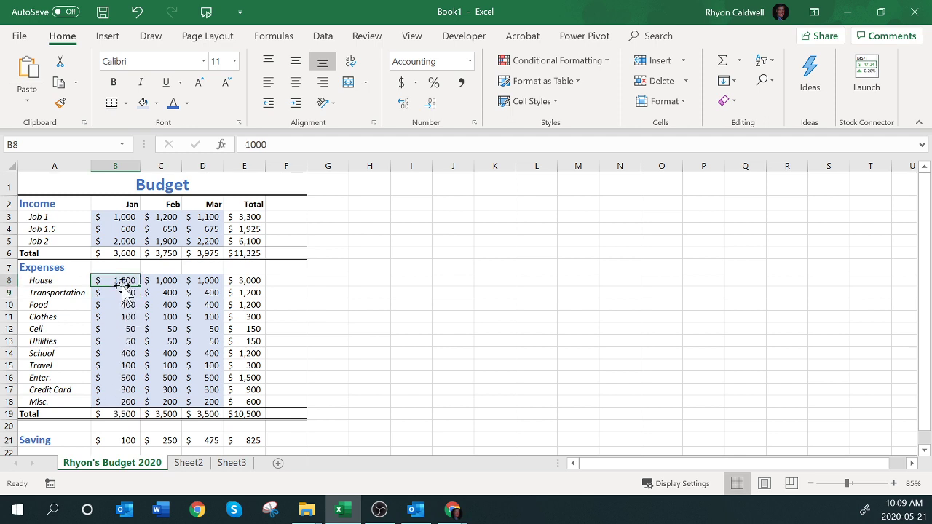
left_click(245, 439)
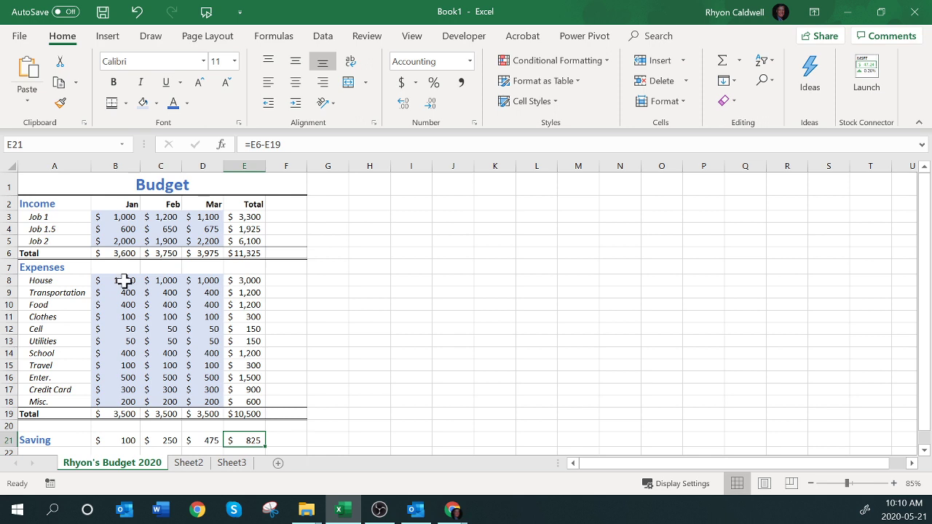
left_click(125, 281)
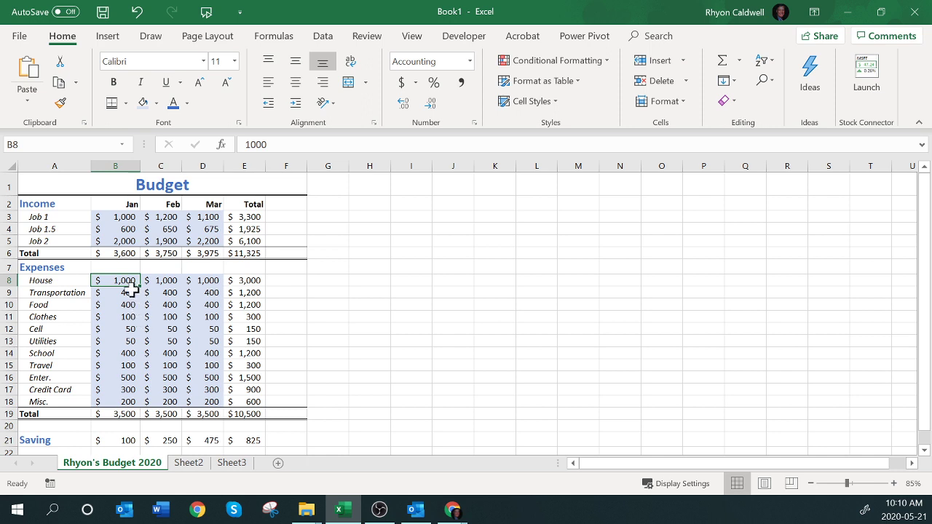
left_click(171, 281)
left_click(208, 281)
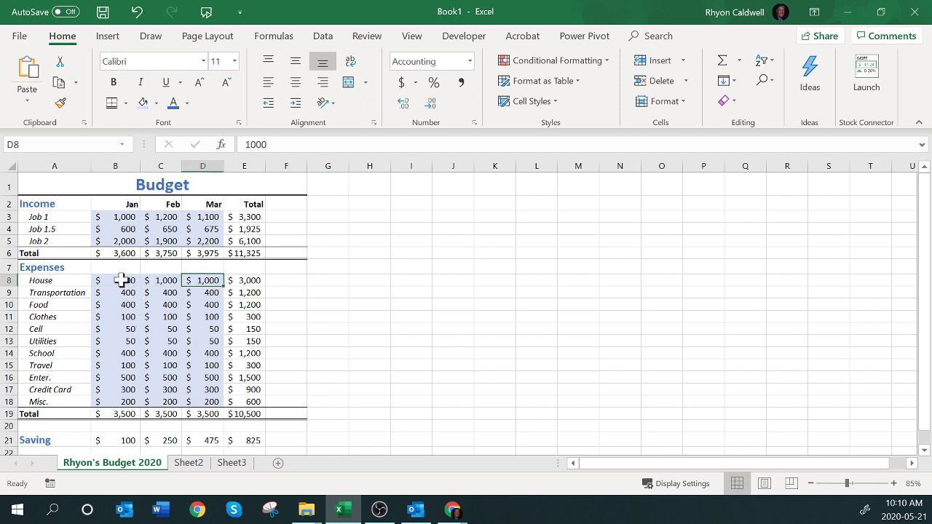
Review the House expense amounts for January through March in row 8.
left_click(125, 281)
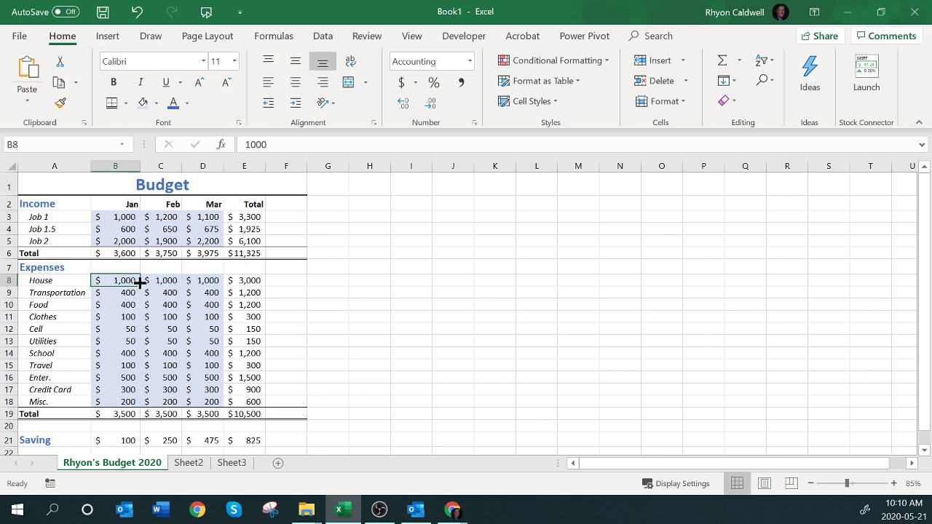
left_click(143, 282)
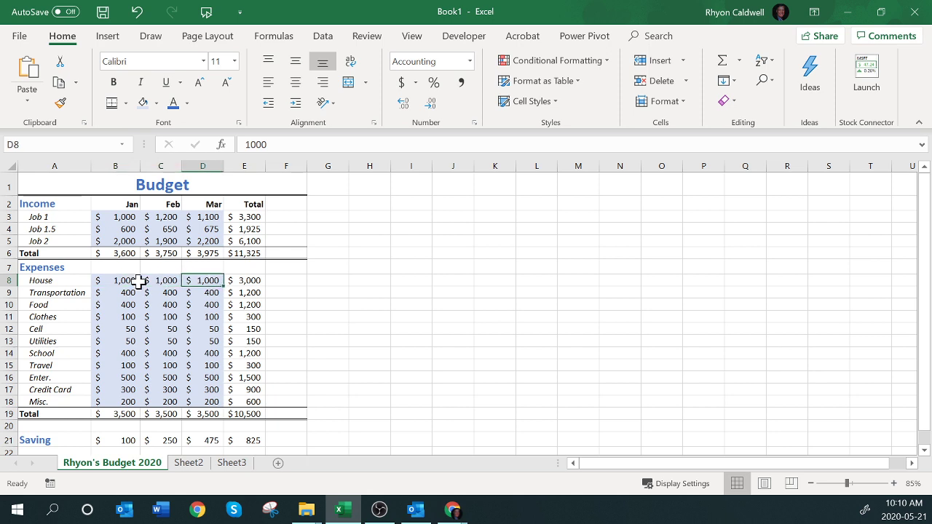
left_click(138, 283)
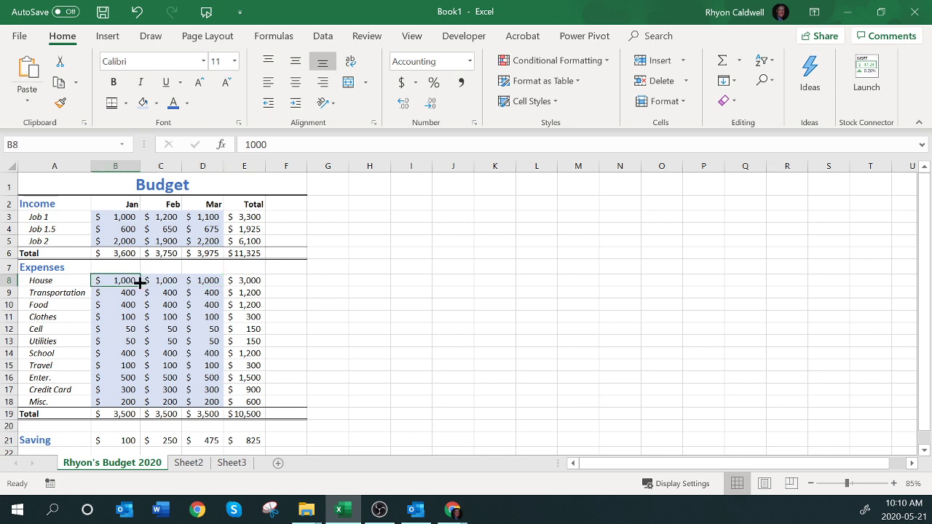
key("Right")
key("Right")
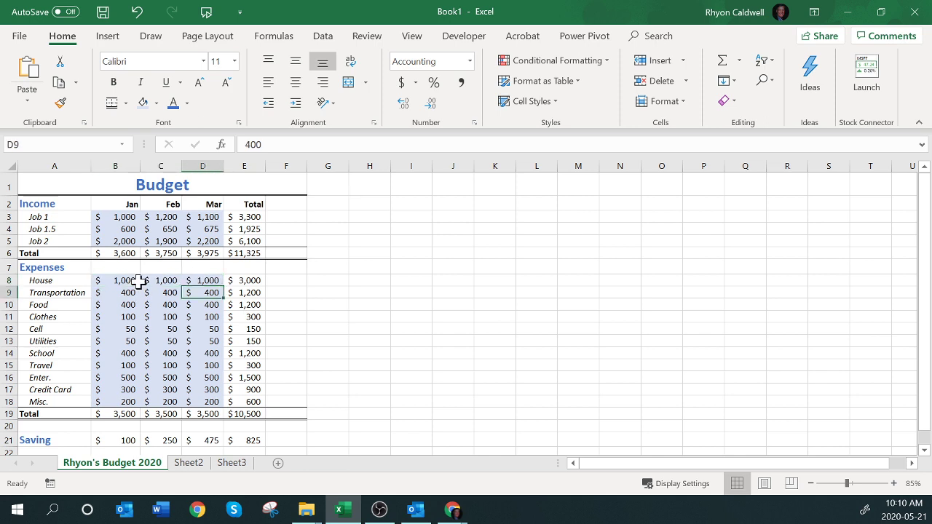
key("Left")
key("Left")
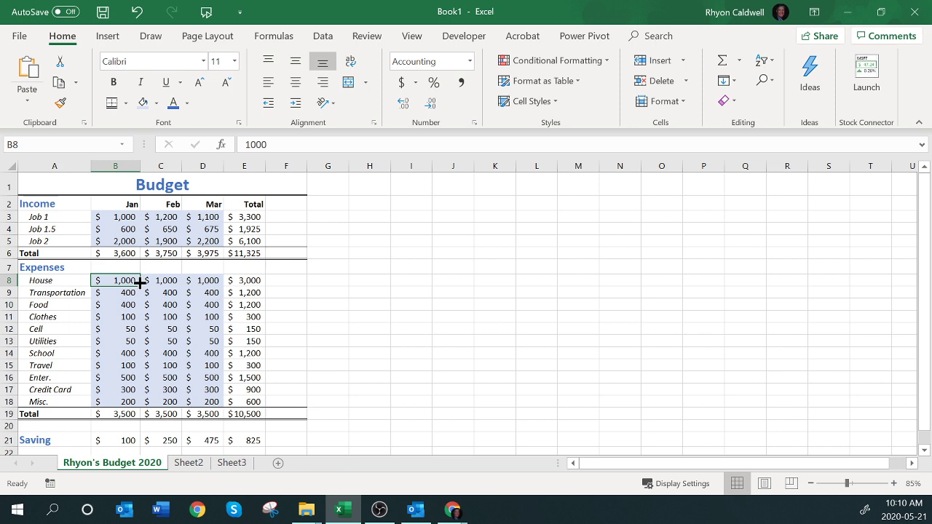
key("Right")
key("Right")
key("Left")
key("Left")
Set the Transportation expense to 350 for January, February and March.
key("Down")
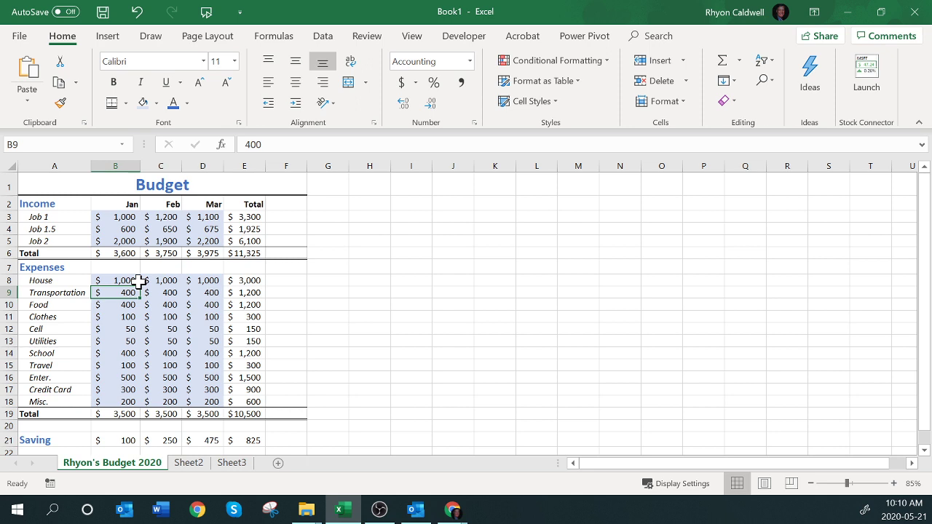
type("350")
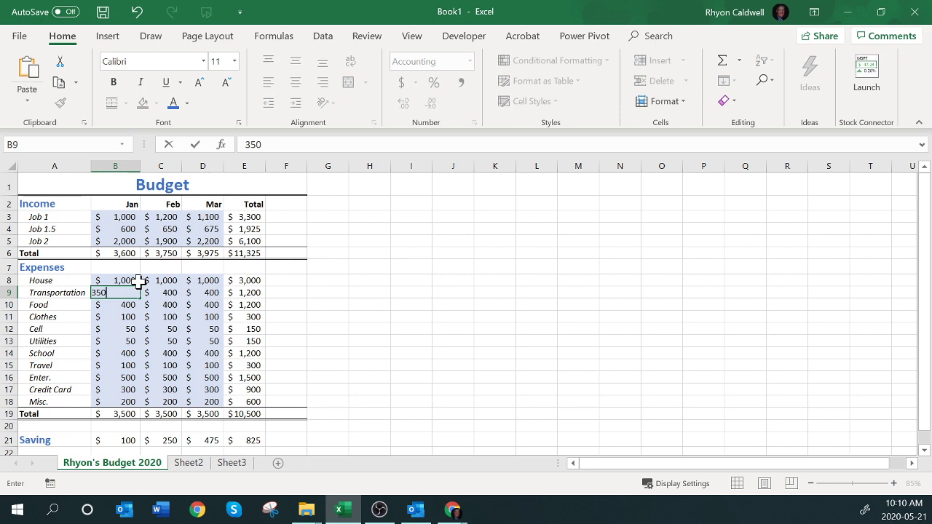
key("Tab")
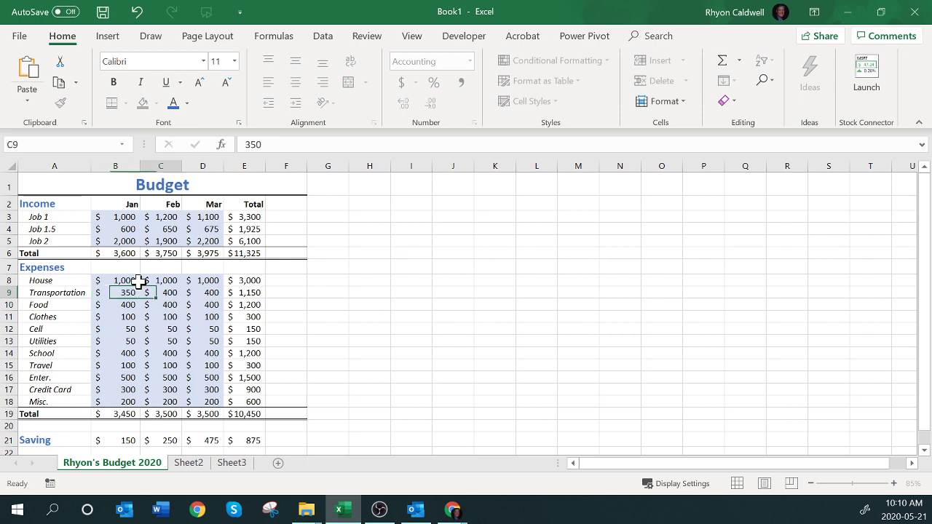
type("350")
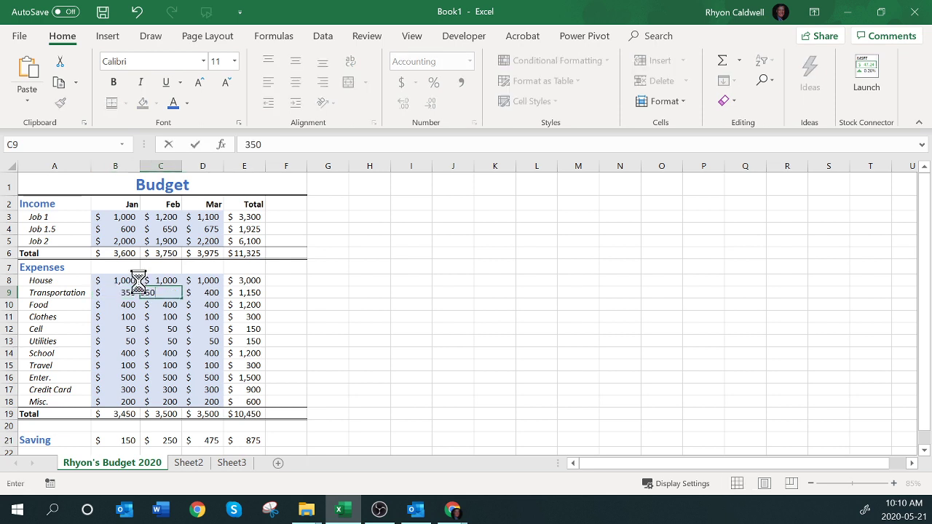
key("Tab")
type("350")
left_click(138, 285)
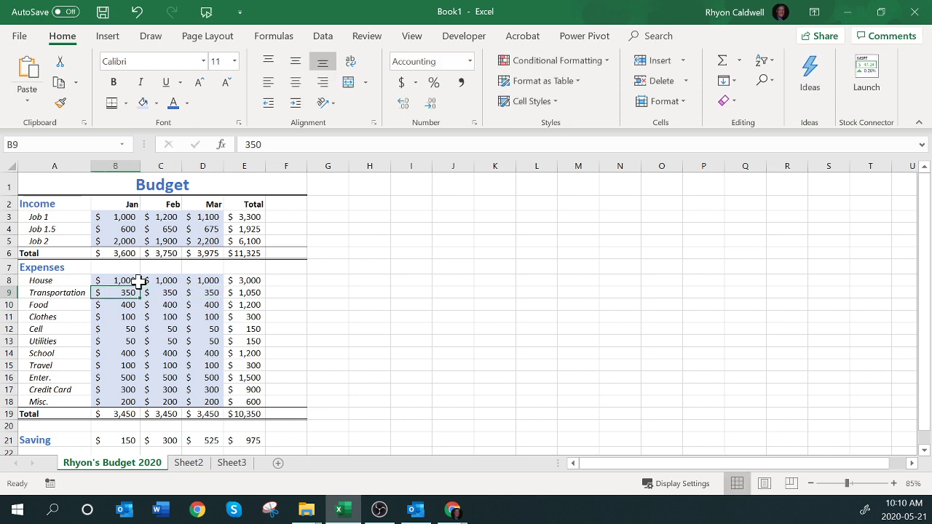
Set the Food expense to 300 for all three months.
key("Down")
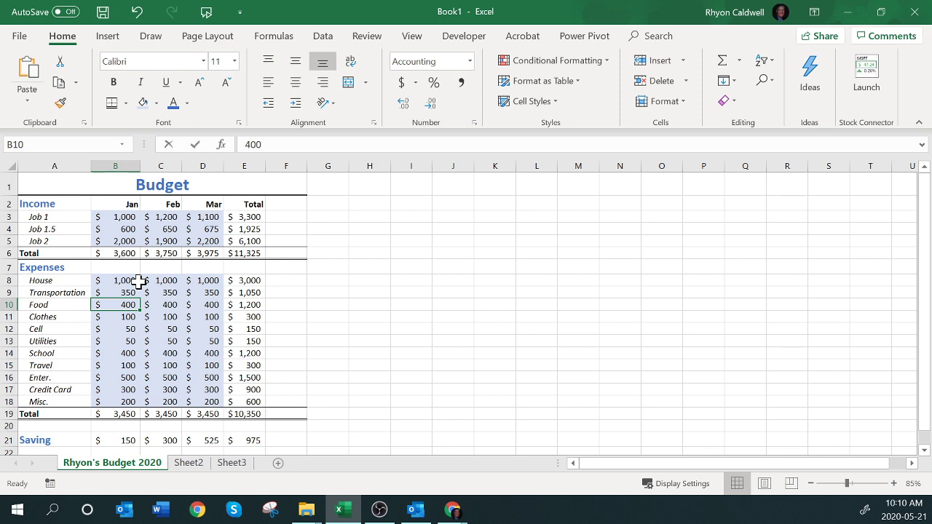
type("300")
key("Tab")
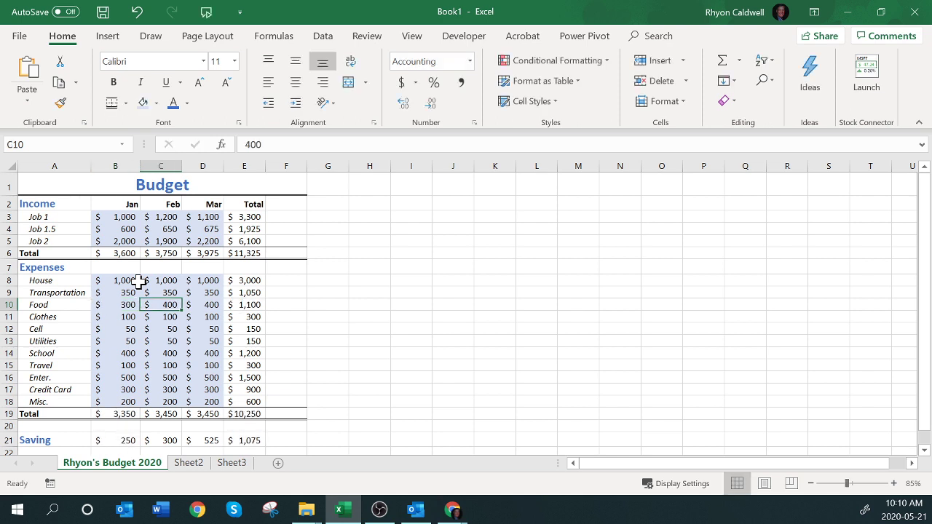
type("300")
key("Tab")
type("300")
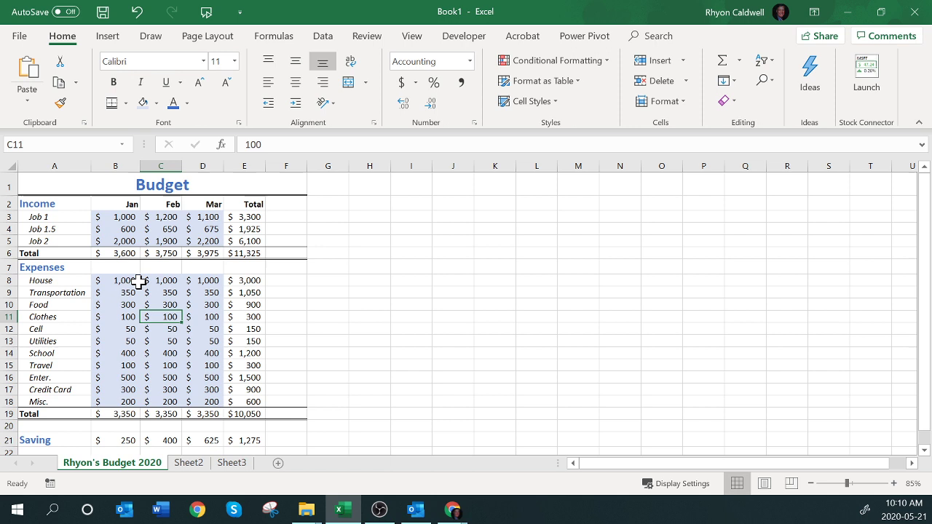
Set the Clothes expense to 0 for February and 150 for March.
key("shift+Tab")
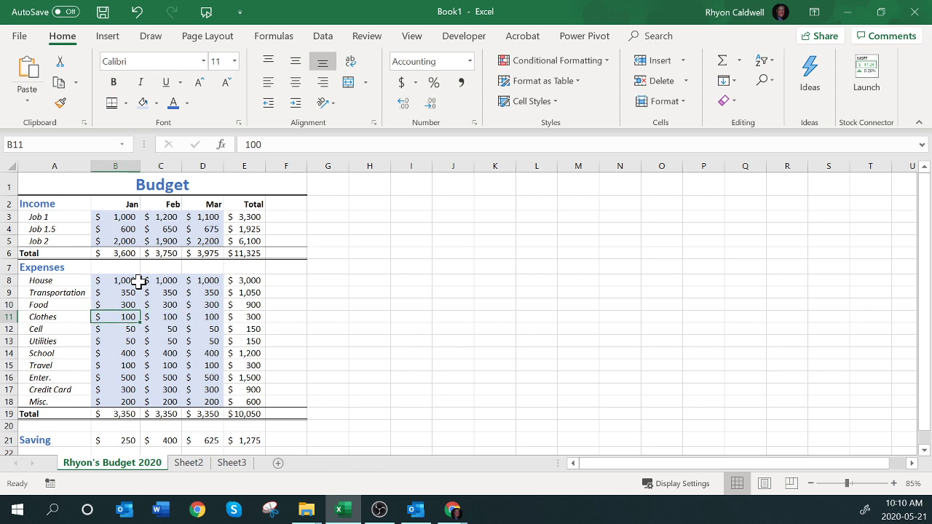
key("Tab")
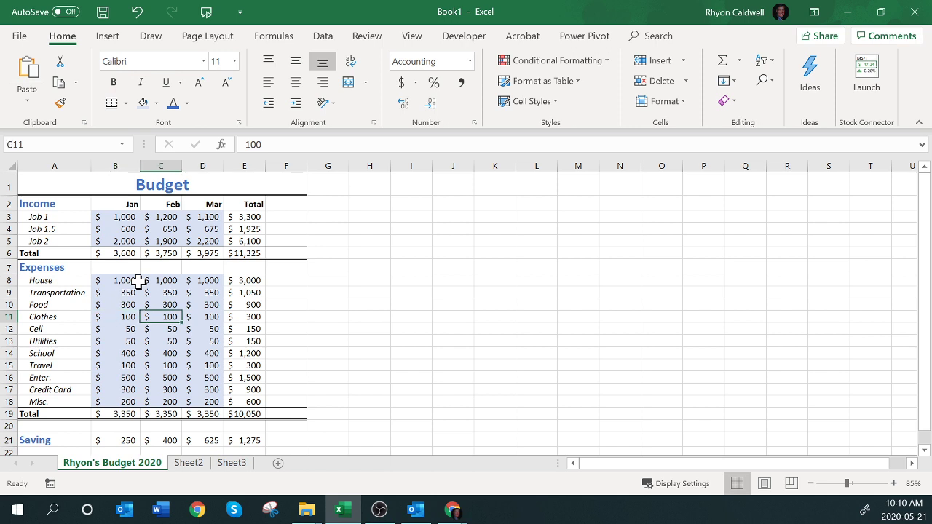
type("0")
key("Tab")
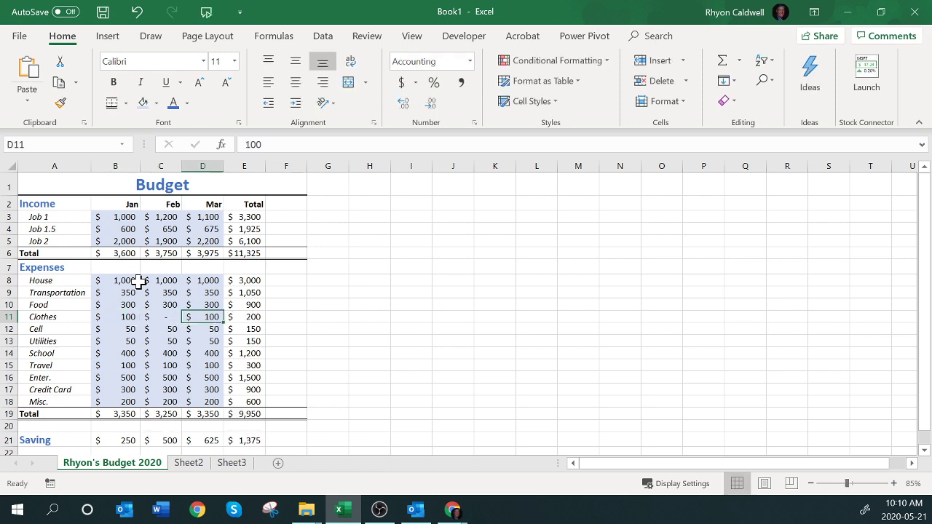
type("150")
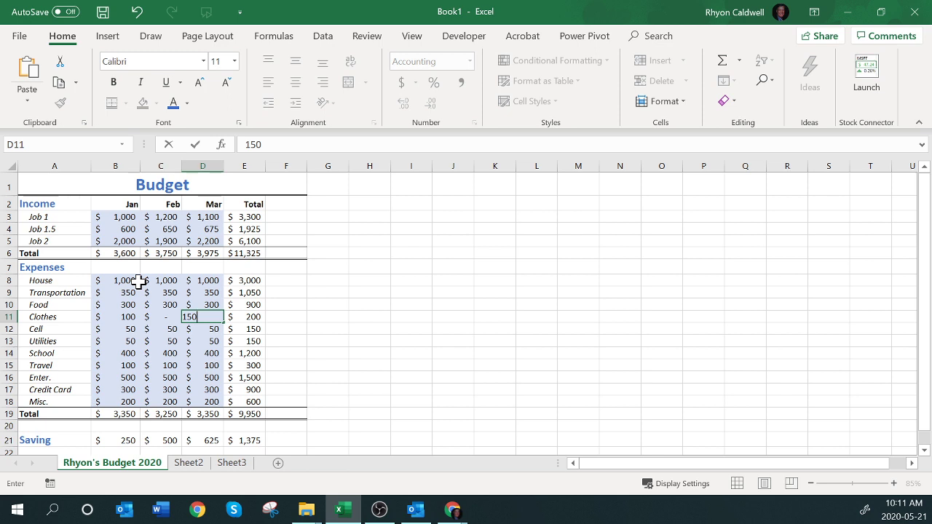
key("ctrl+Return")
Review the Cell expense amounts across the three months in row 12.
key("Down")
key("Left")
key("Left")
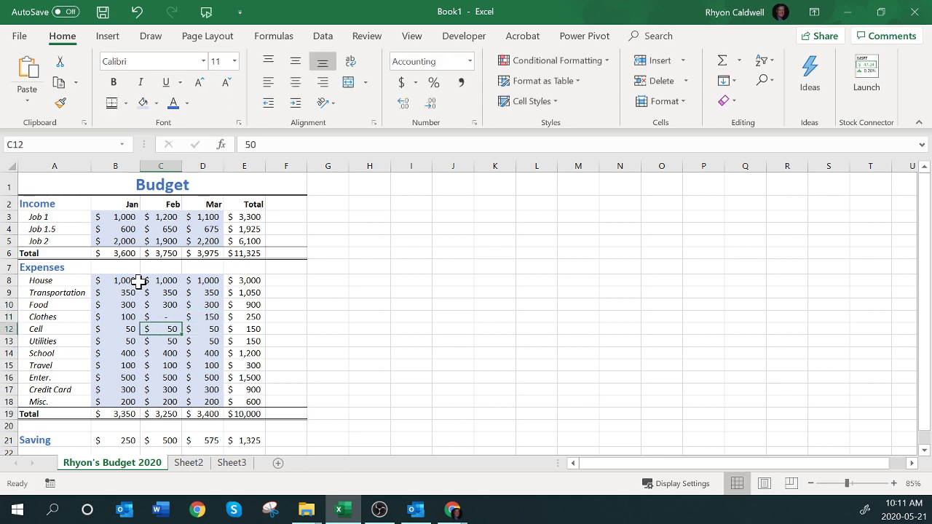
key("Right")
key("Right")
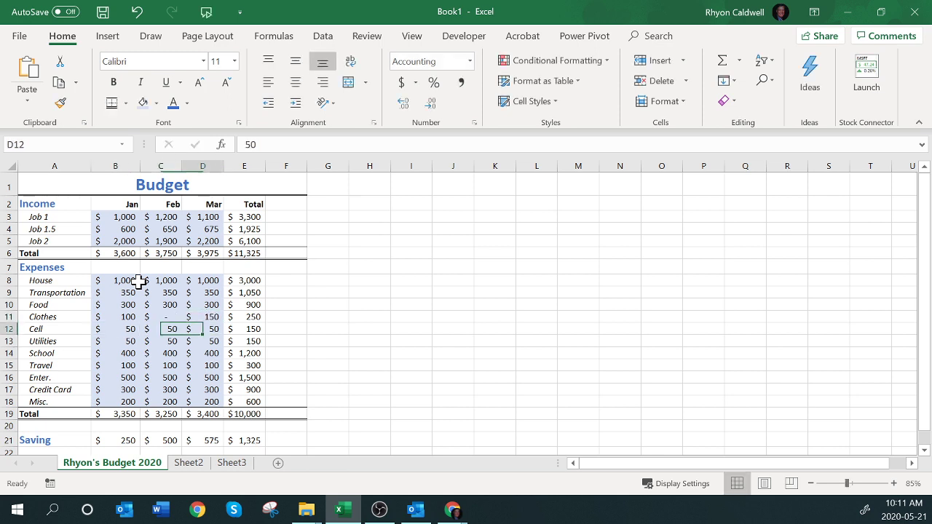
key("Left")
key("Left")
key("Right")
key("Right")
key("Left")
key("Left")
Set the Utilities expense to 60 for January and 40 for March.
key("Down")
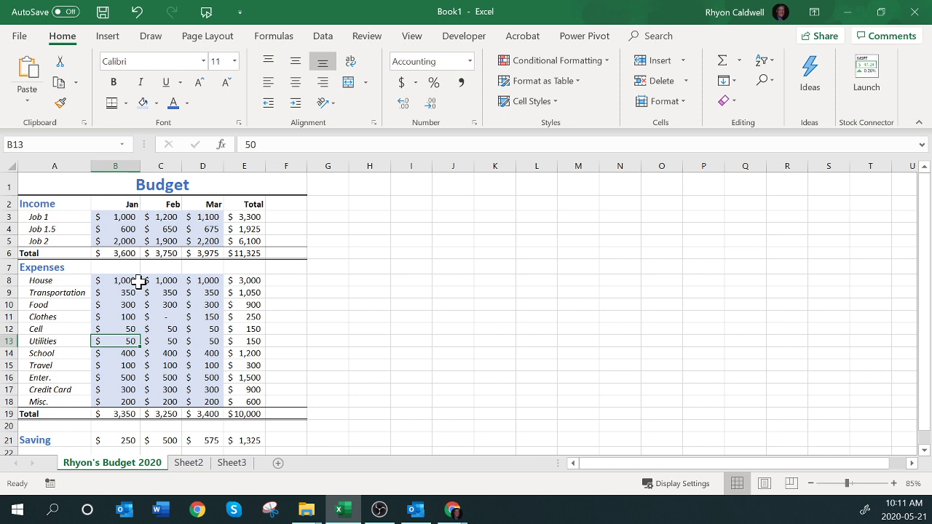
type("60")
key("Right")
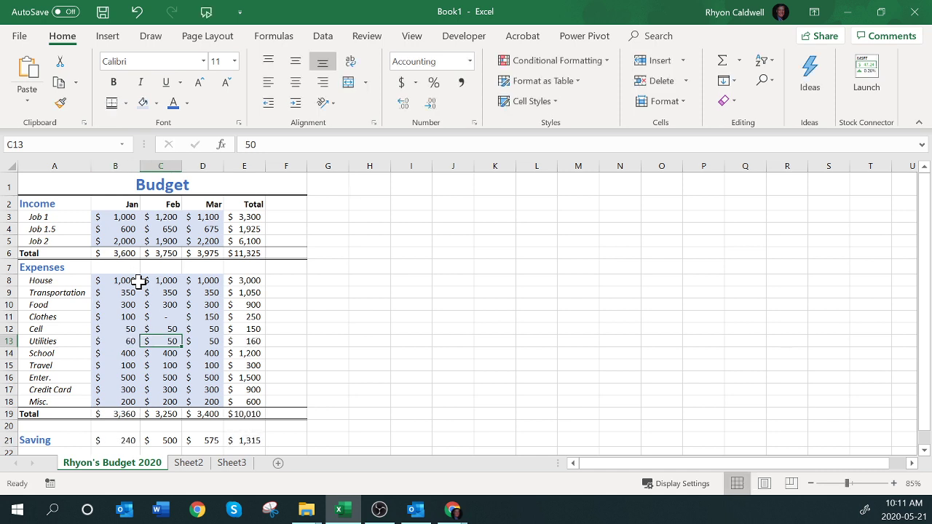
key("Tab")
type("40")
key("Return")
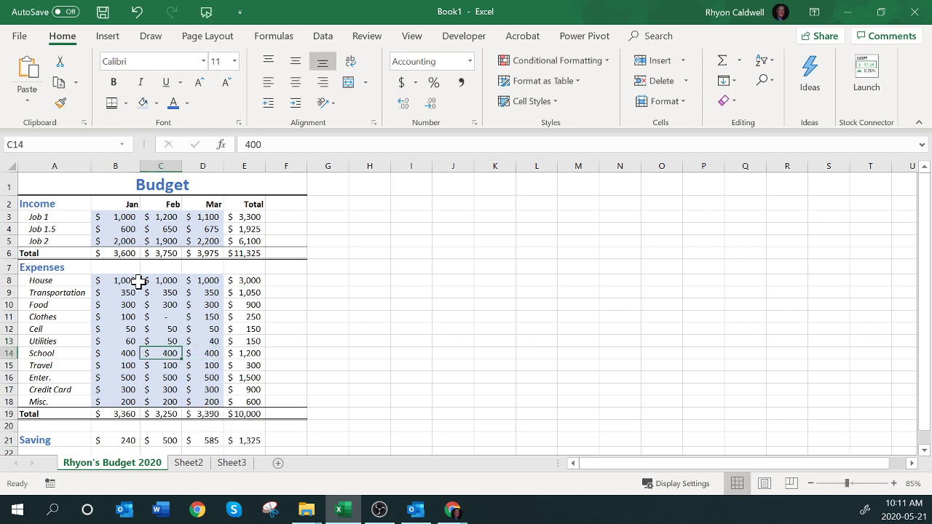
Set the School expense to 1,000 for January and 0 for both February and March.
key("Left")
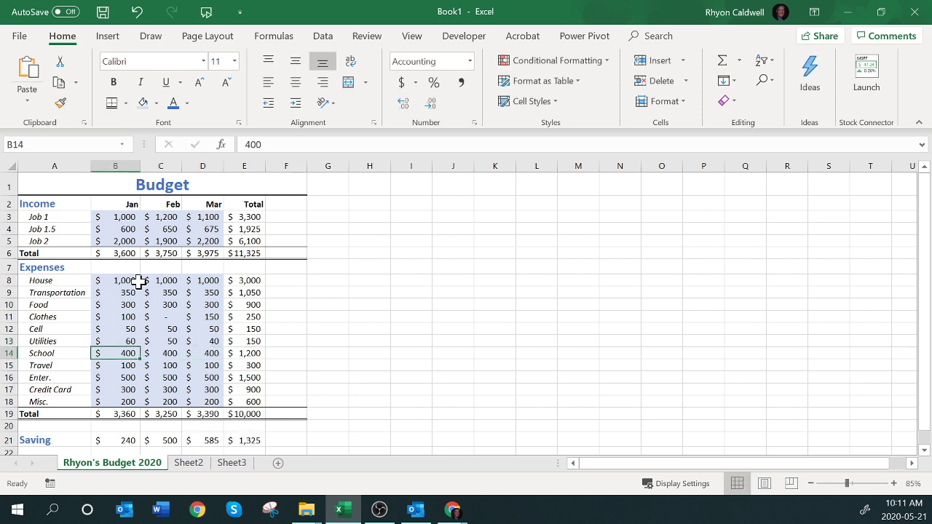
type("1000")
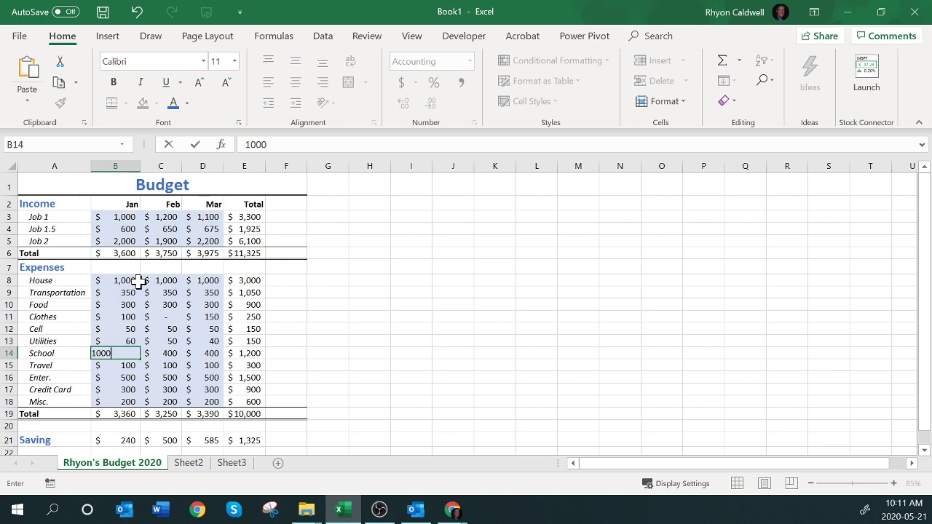
key("Tab")
type("0")
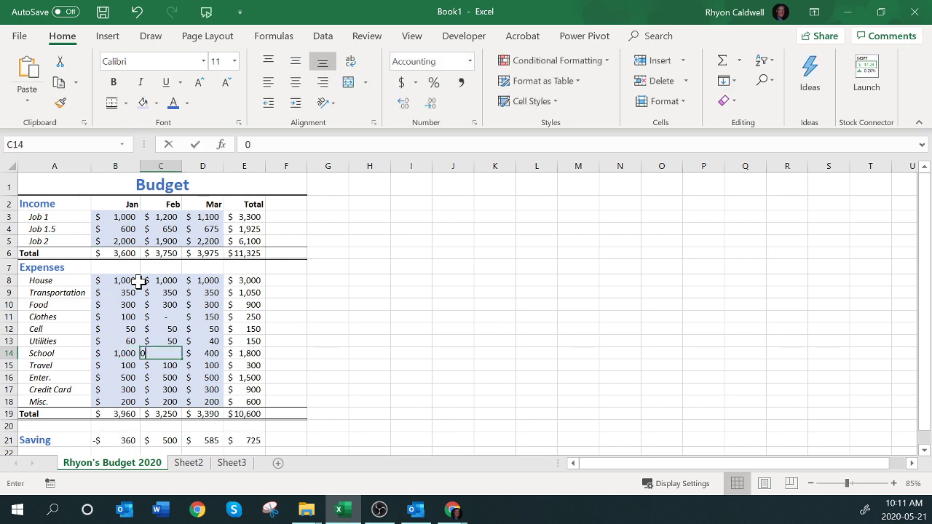
key("Tab")
type("0")
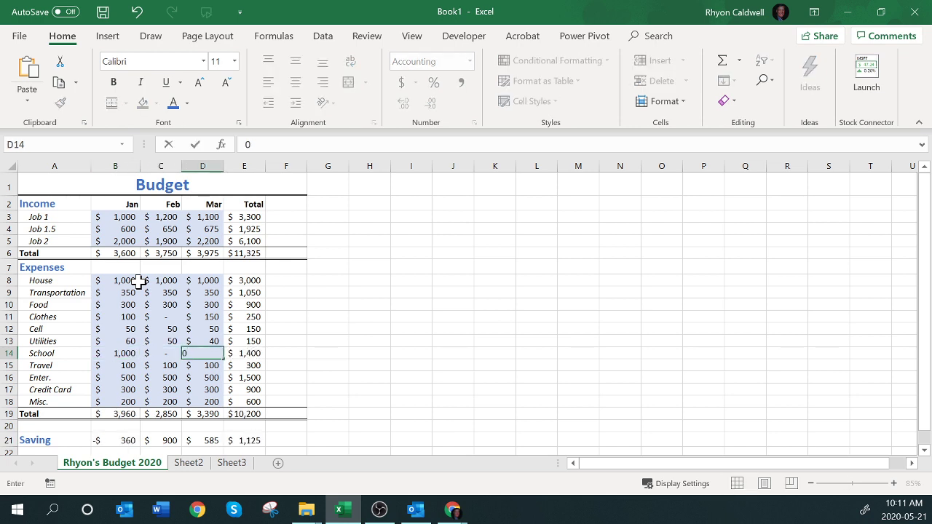
key("Return")
Set the Travel expense to 0 for January, February and March.
key("Left")
key("Right")
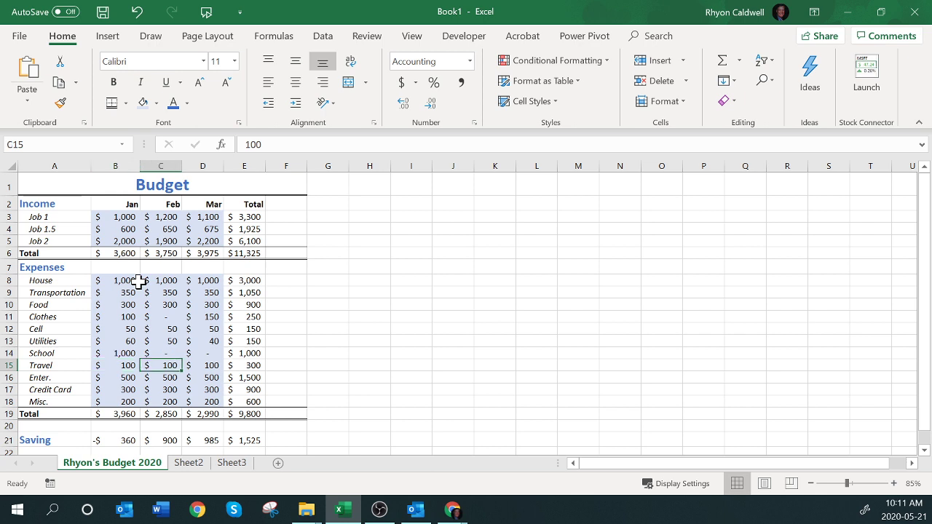
key("Right")
key("Left")
key("Left")
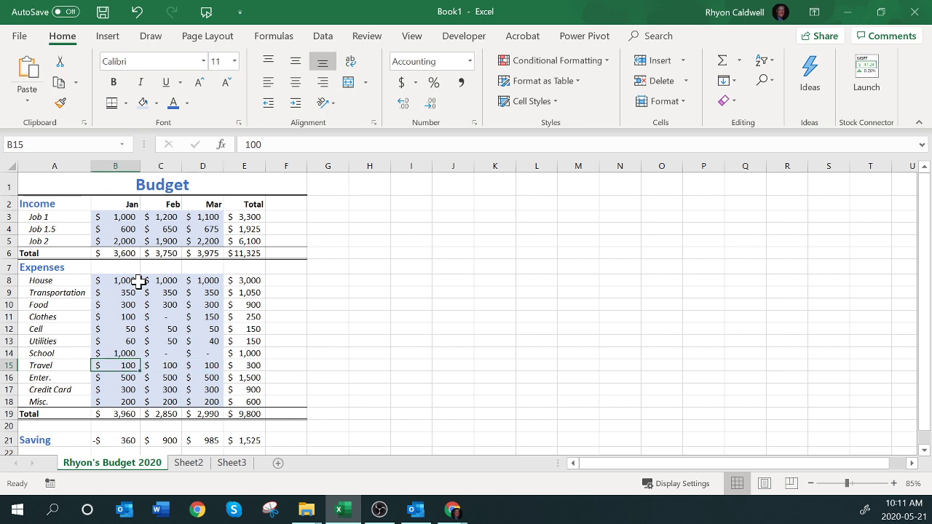
type("0")
key("Right")
type("0")
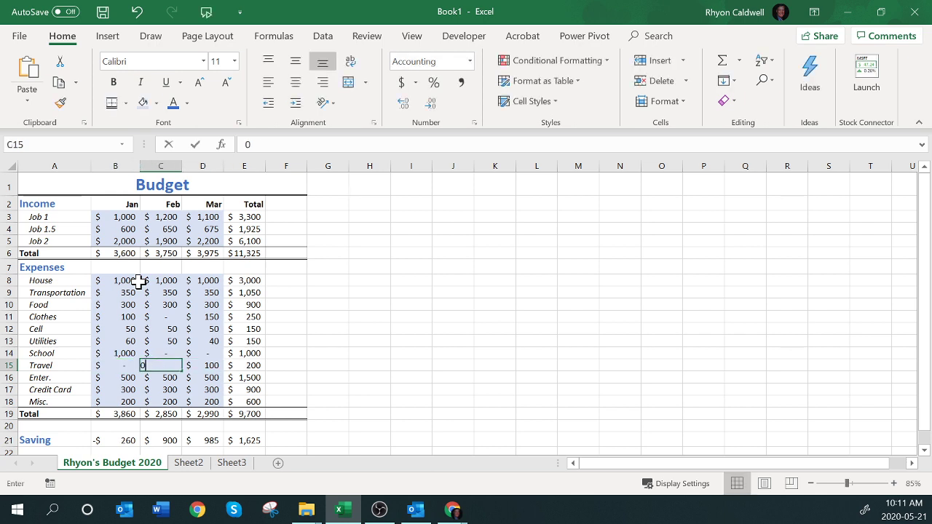
key("Right")
type("0")
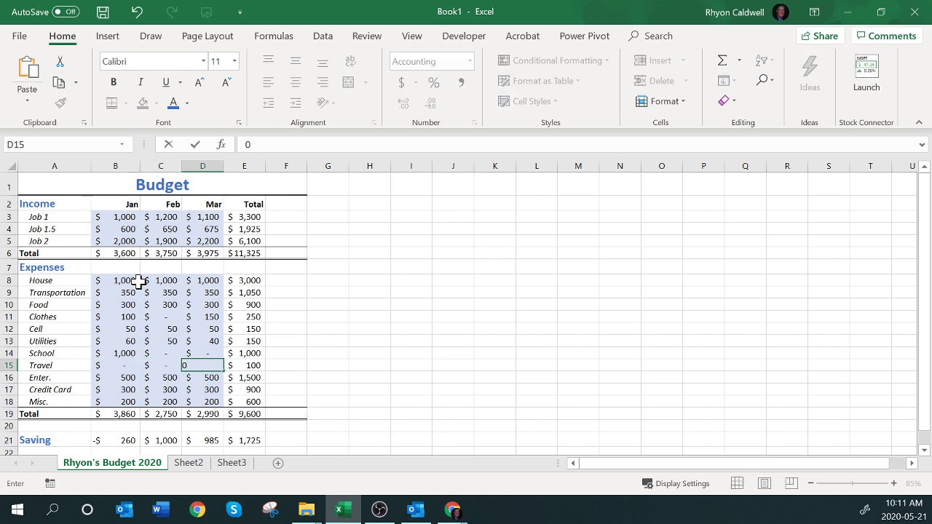
key("Return")
Examine the Enter. expense amounts across the months in row 16 and the January Credit Card entry below.
key("Right")
key("Right")
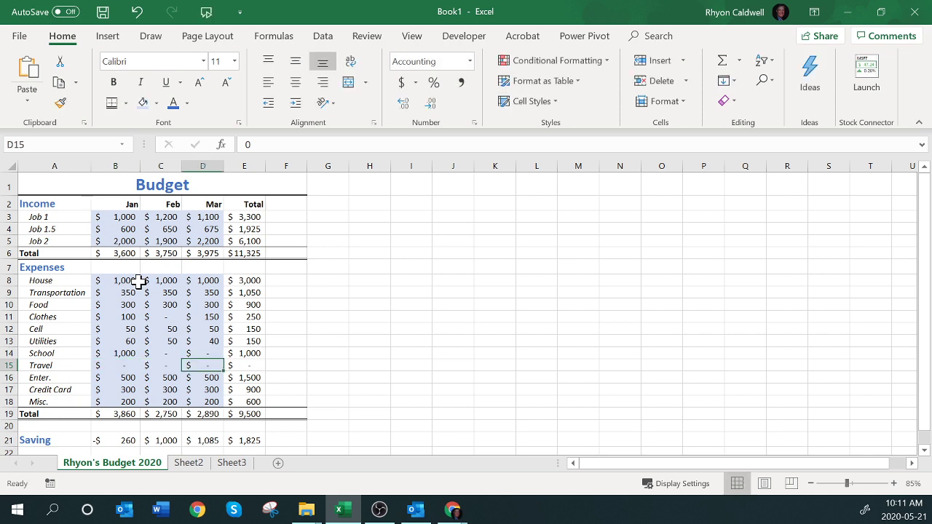
key("Up")
key("Return")
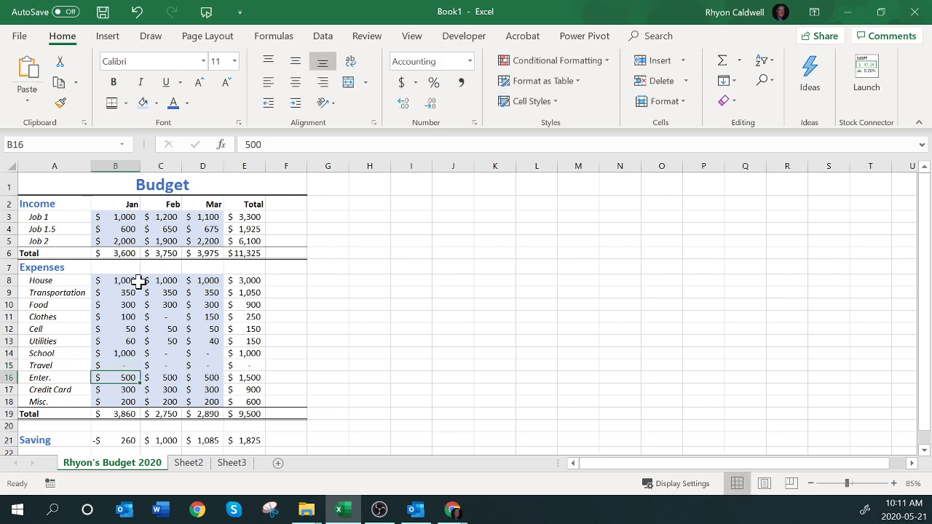
key("Right")
key("Right")
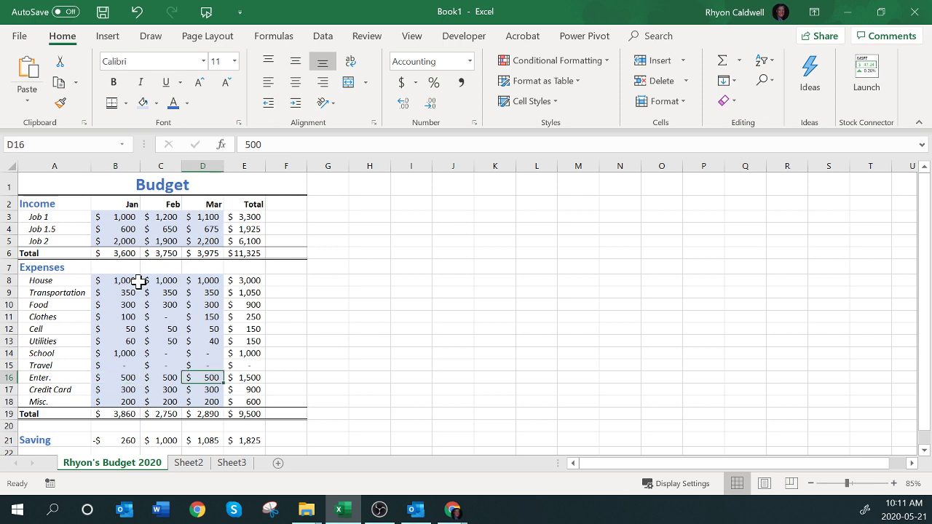
key("Left")
key("Left")
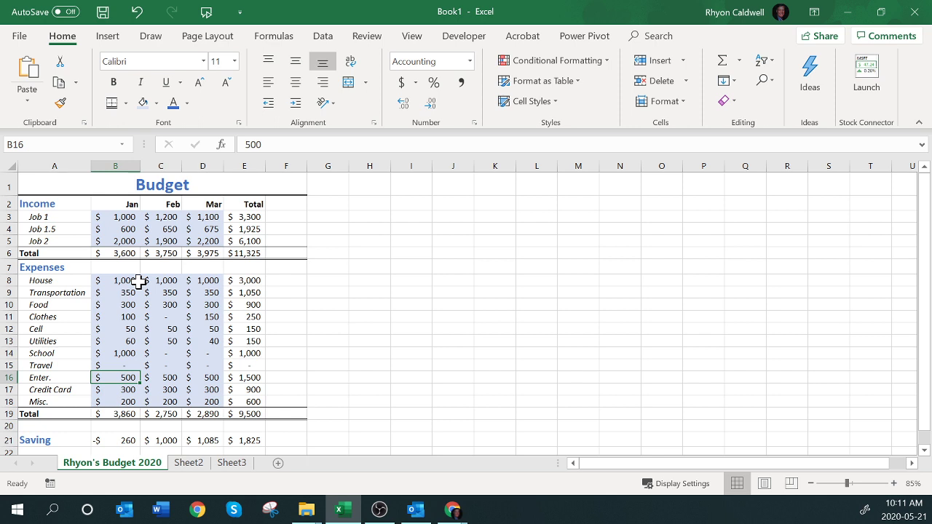
key("Down")
key("Up")
key("Down")
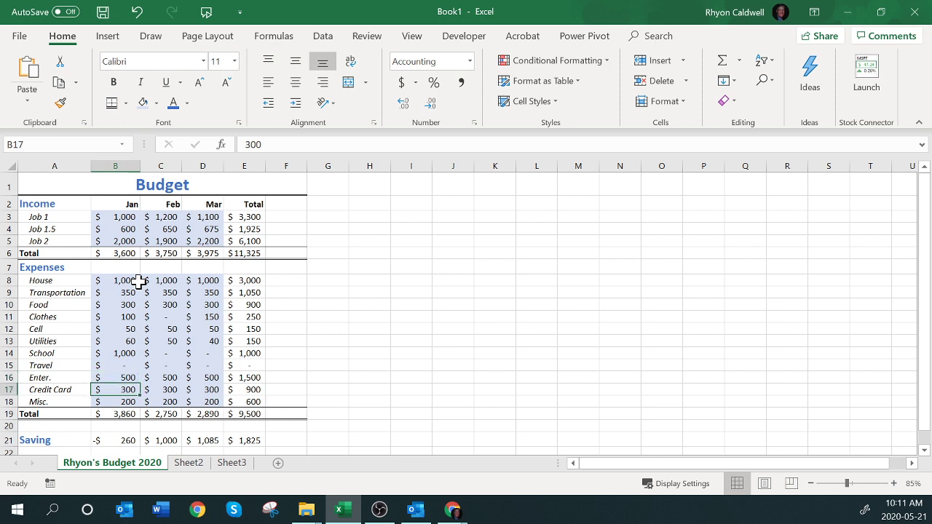
Set the Credit Card expense to 400 for January and February.
type("400")
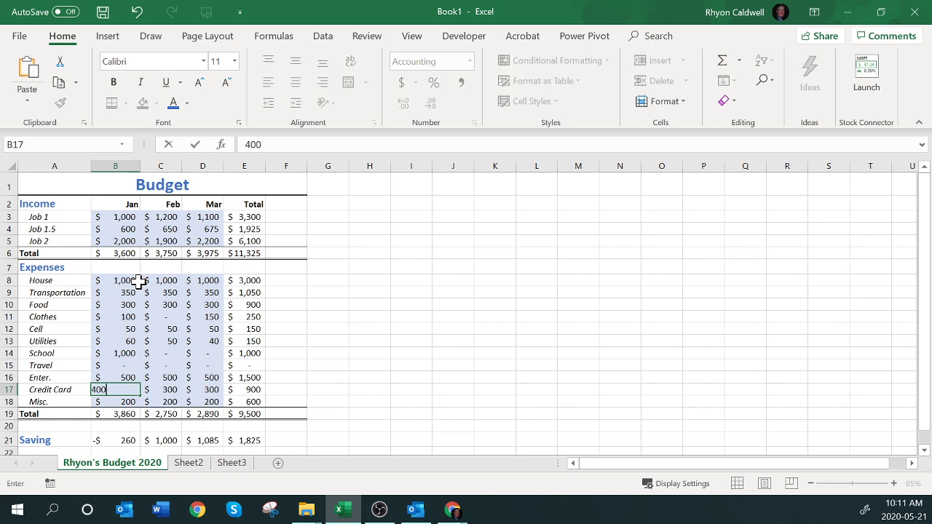
key("Tab")
type("400")
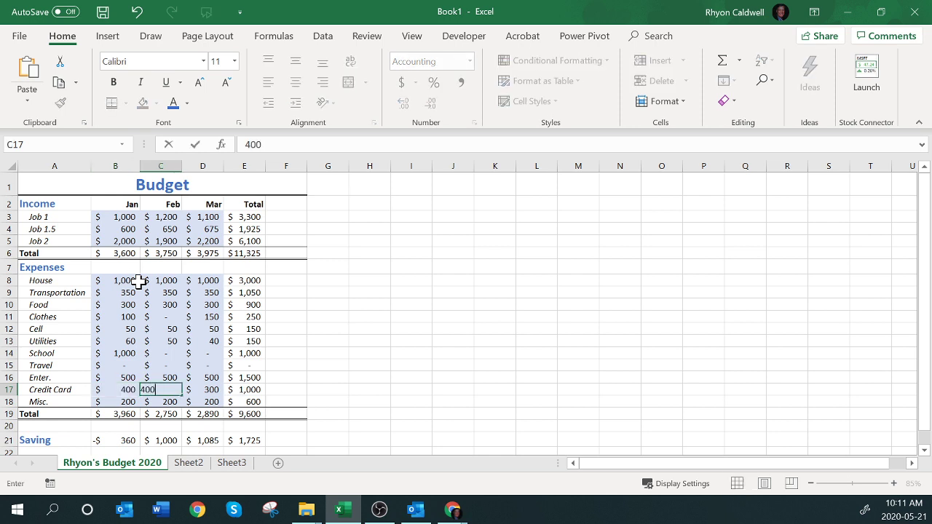
key("Tab")
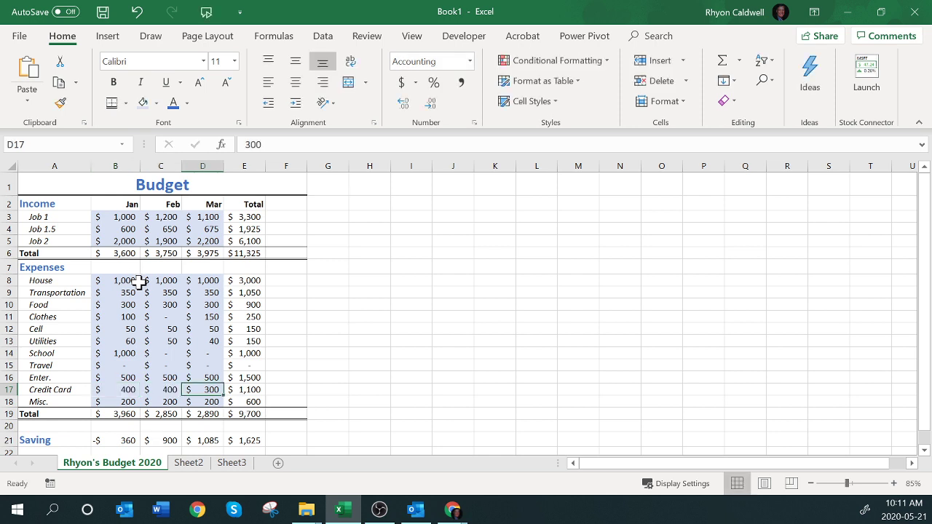
Fill the three-month Saving total in cell E21 with standard yellow.
left_click(255, 441)
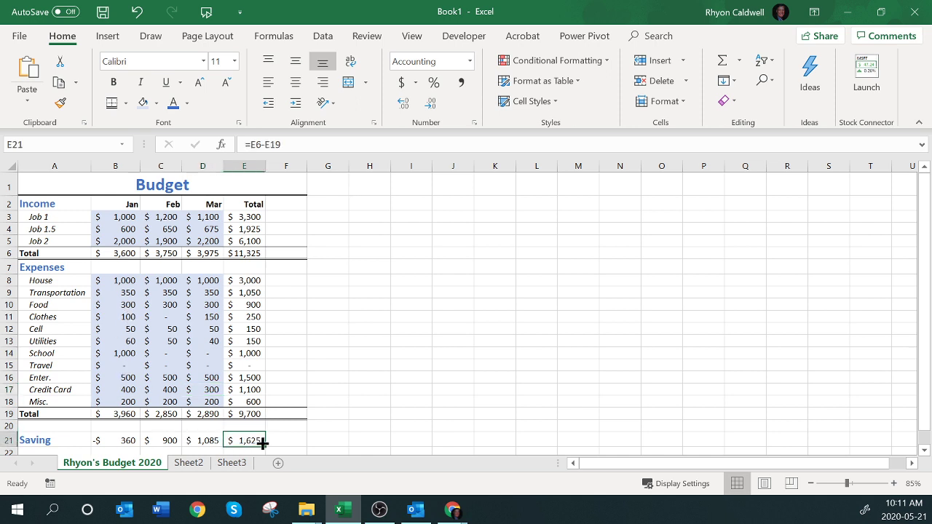
left_click(156, 102)
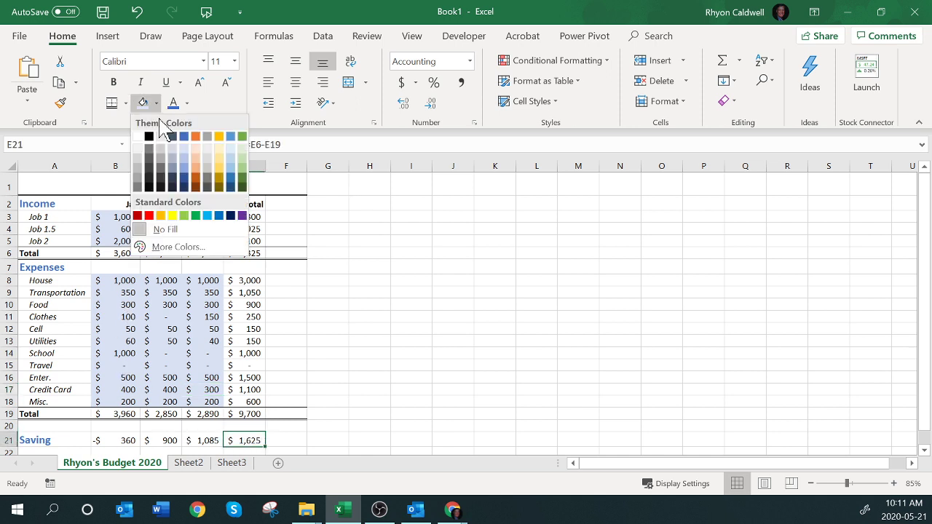
left_click(172, 215)
left_click(369, 329)
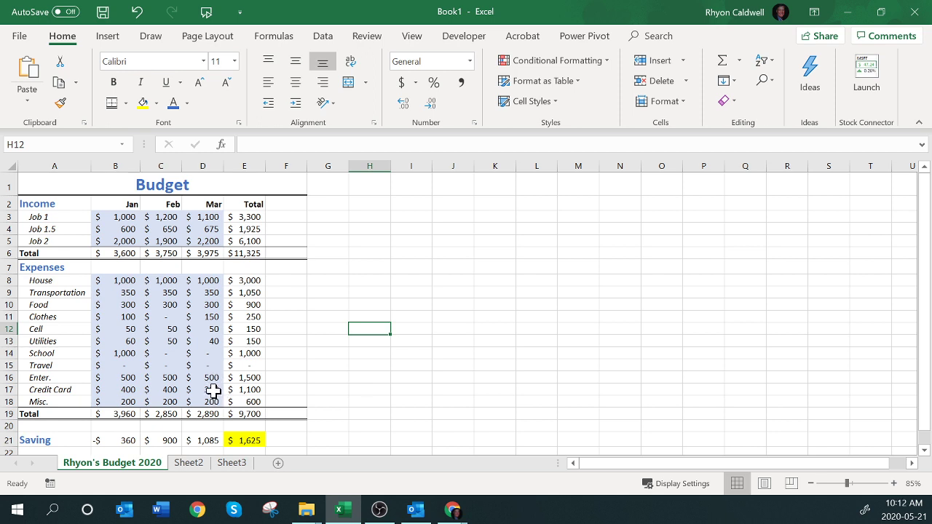
Set the March Credit Card expense to 400.
left_click(213, 392)
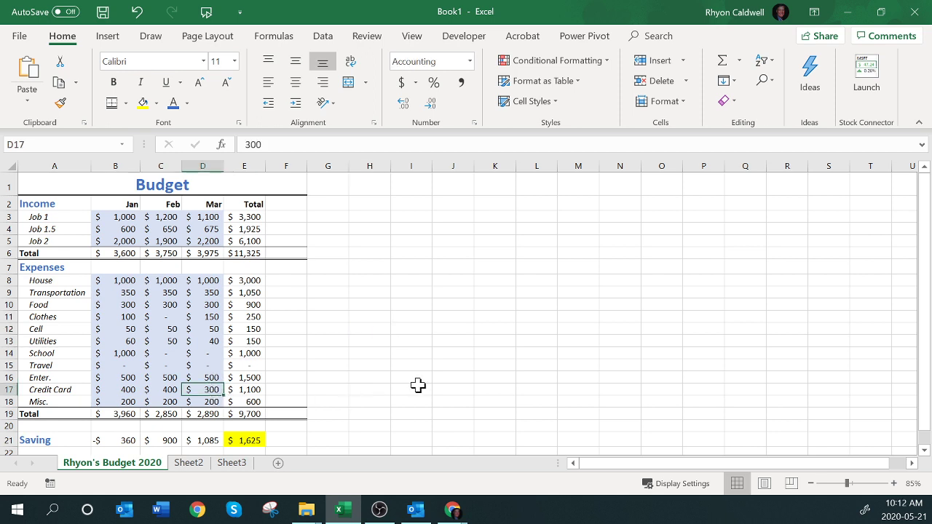
type("400")
key("Return")
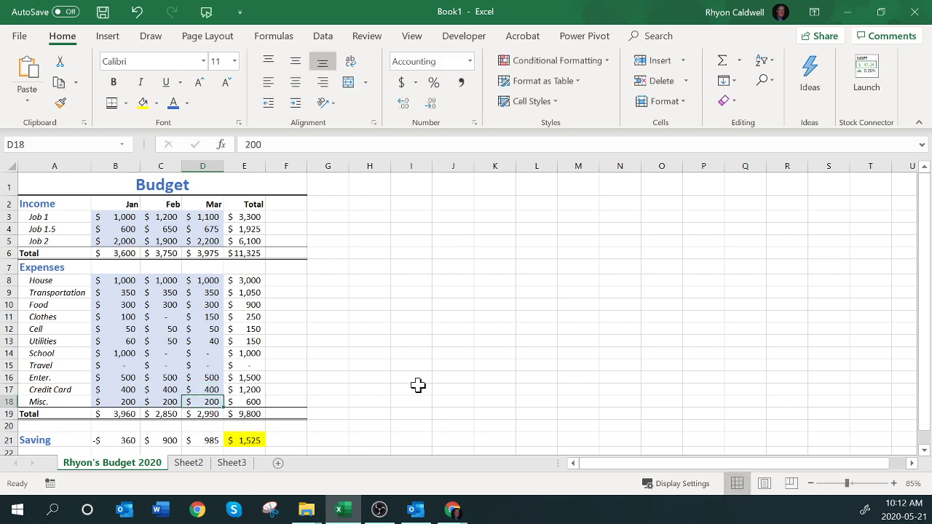
Set the Misc. expense to 350 for January, February and March.
key("Up")
key("Left")
key("Left")
key("Down")
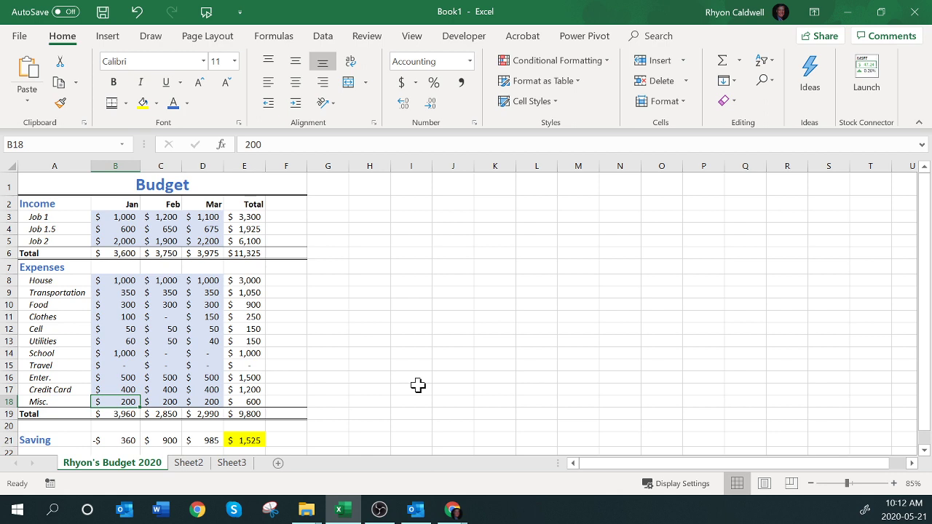
type("350")
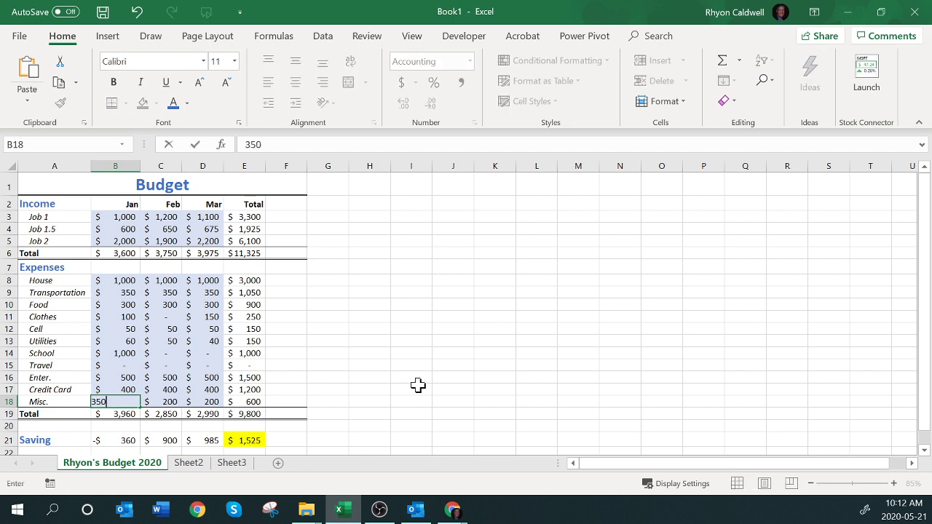
key("Tab")
type("350")
key("Tab")
type("350")
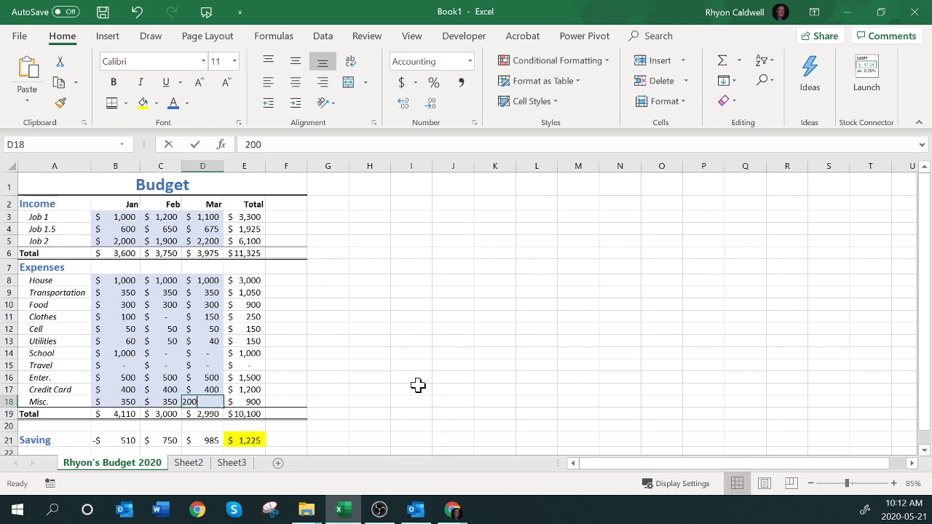
key("Return")
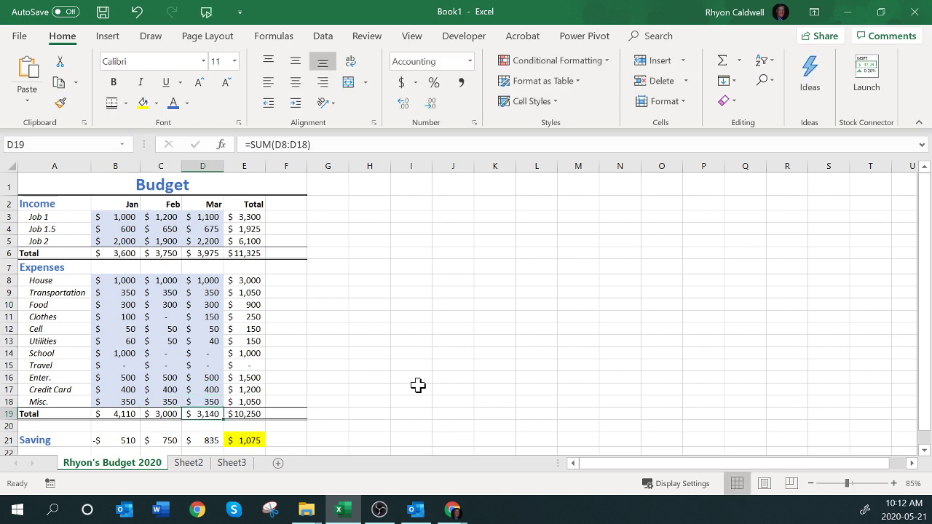
Examine the overall saving in E21 against the shaded expense and income entries and the monthly savings in B21:D21.
left_click(256, 438)
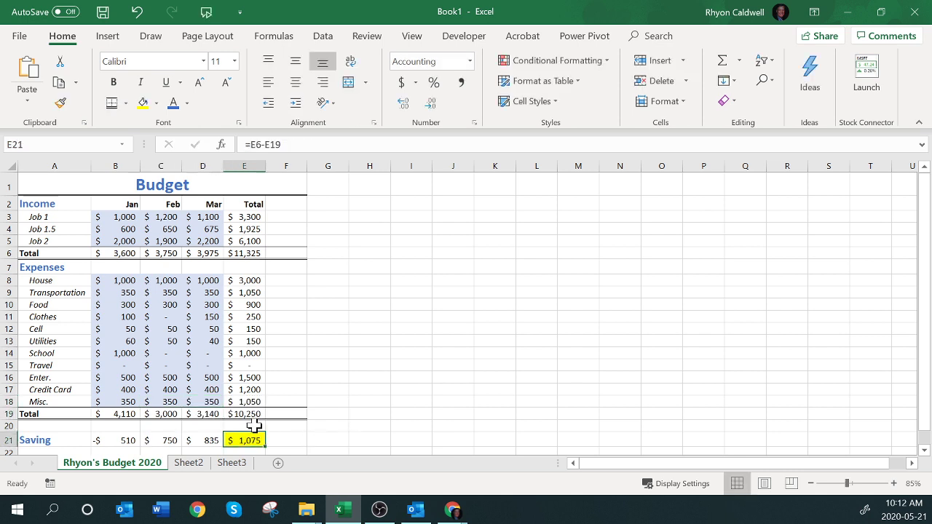
left_click(111, 280)
left_click_drag(111, 280, 214, 398)
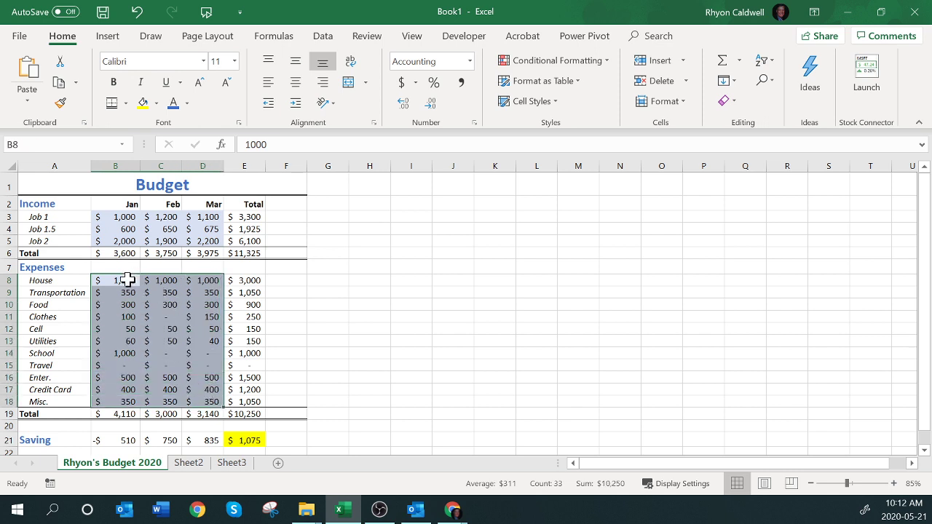
left_click(259, 437)
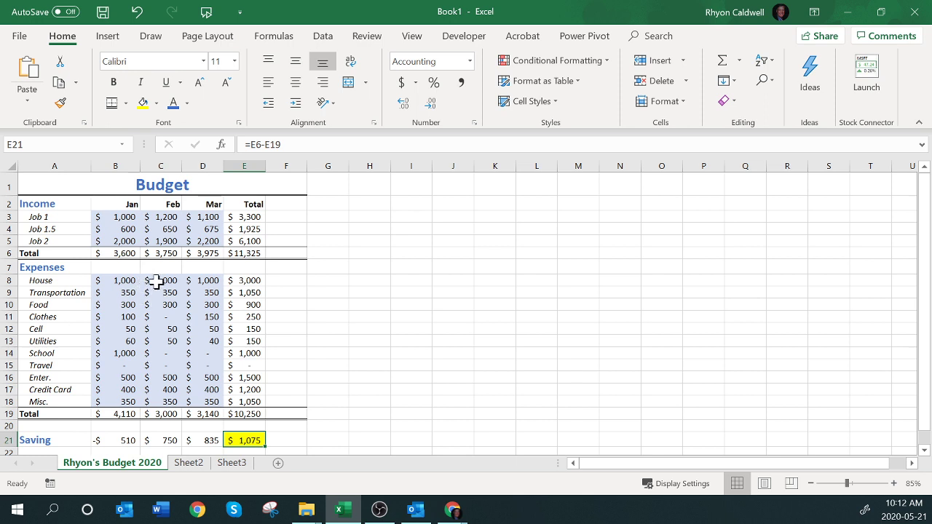
left_click(129, 220)
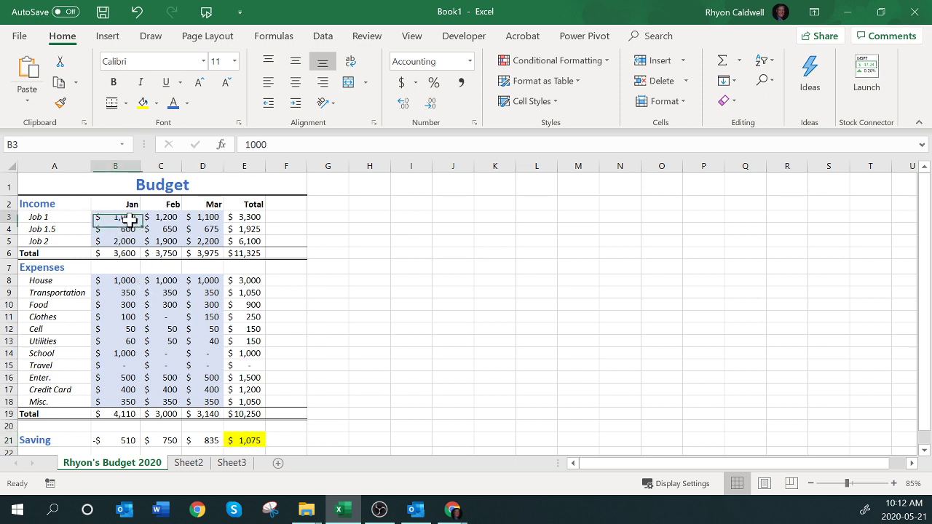
left_click_drag(130, 220, 197, 243)
left_click_drag(121, 286, 211, 412)
left_click_drag(129, 441, 195, 442)
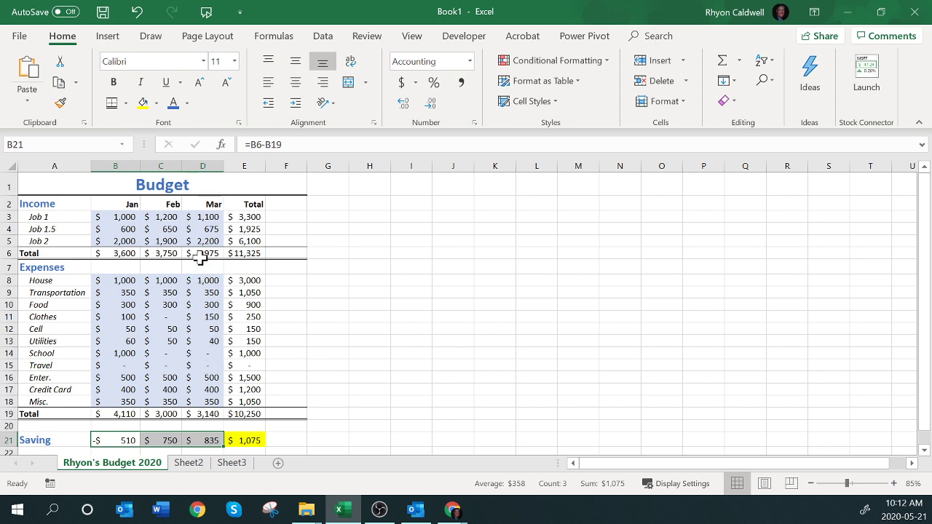
Review the Job income rows, the expense block B8:D18 and the whole Saving row B21:E21.
left_click_drag(119, 219, 186, 215)
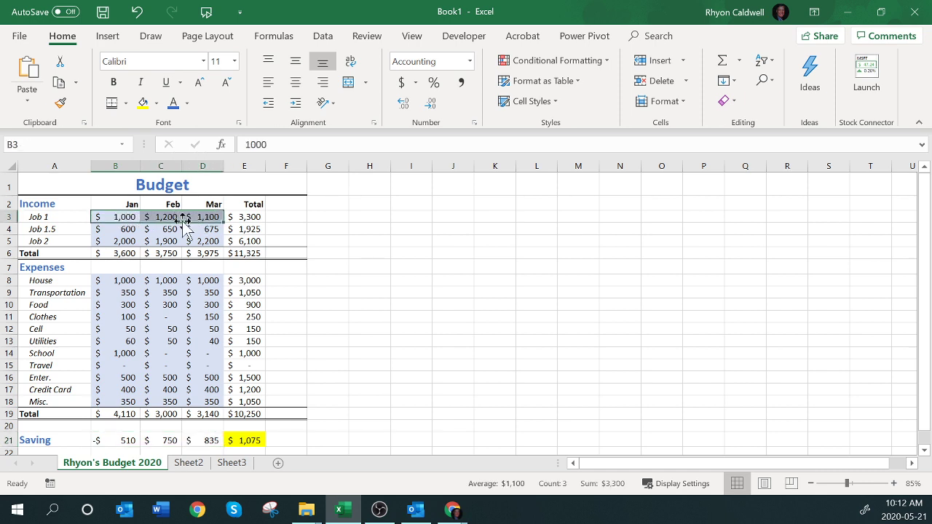
left_click(126, 230)
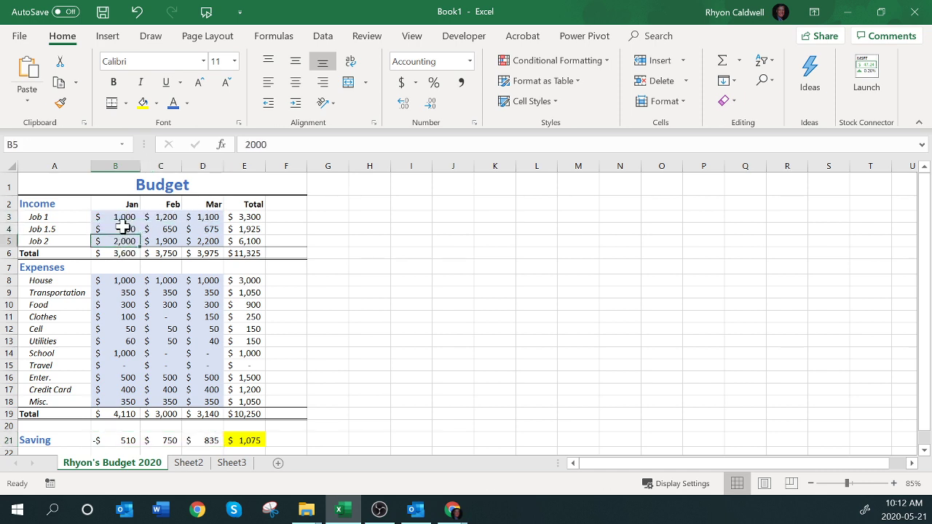
left_click_drag(120, 217, 208, 236)
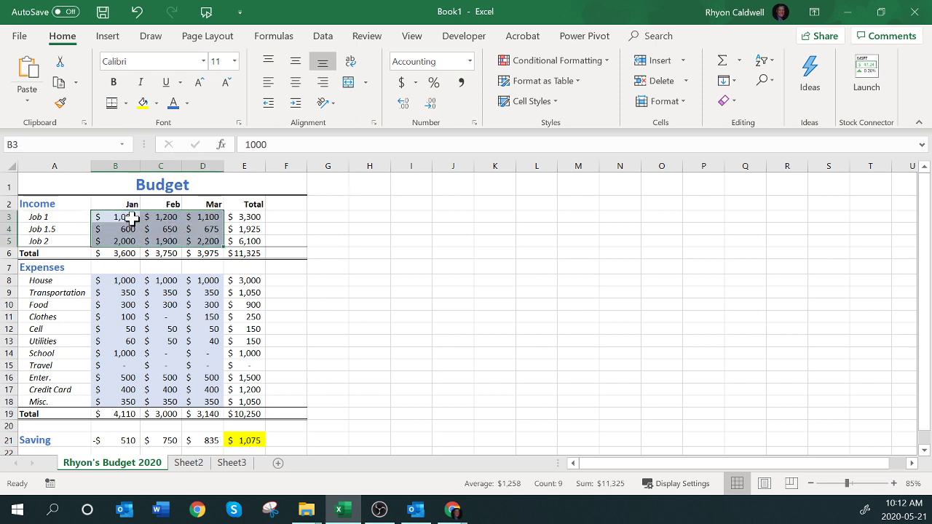
left_click(131, 217)
key("shift+Right")
key("shift+Right")
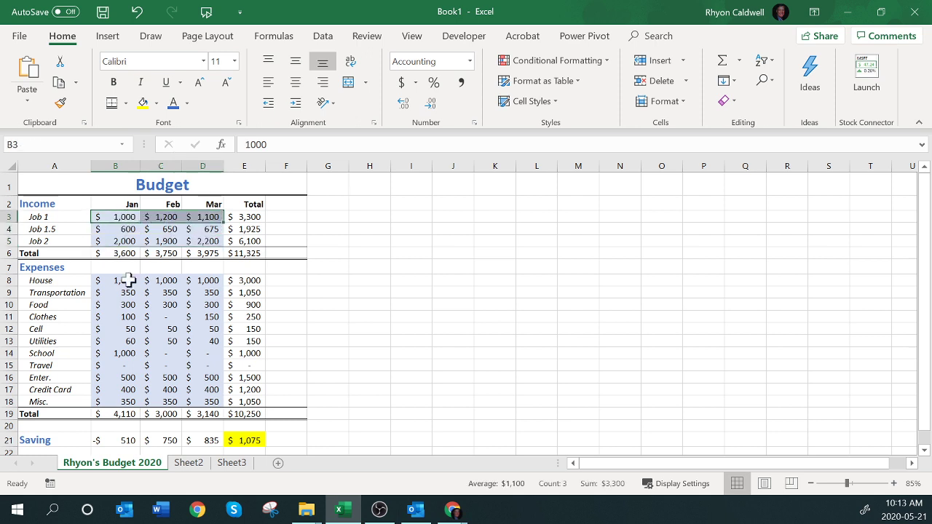
left_click_drag(125, 283, 202, 402)
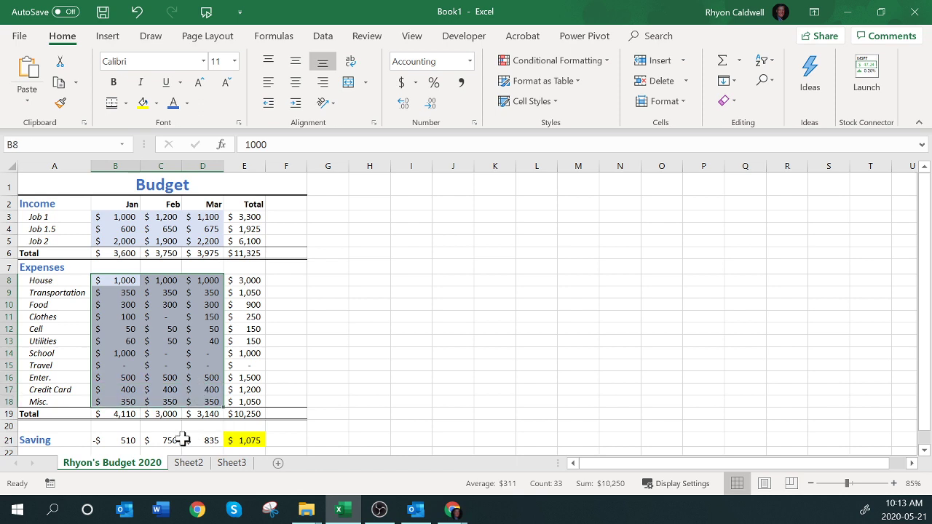
left_click_drag(122, 440, 248, 440)
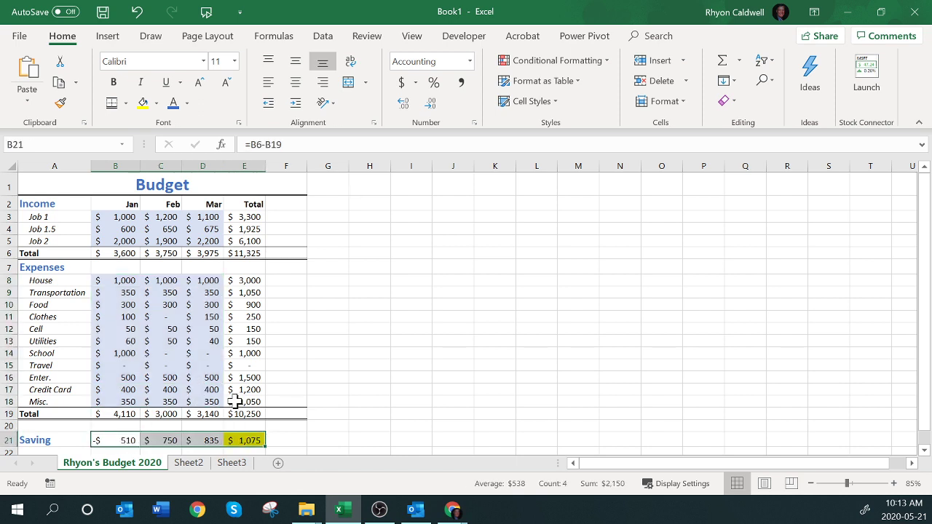
left_click(370, 329)
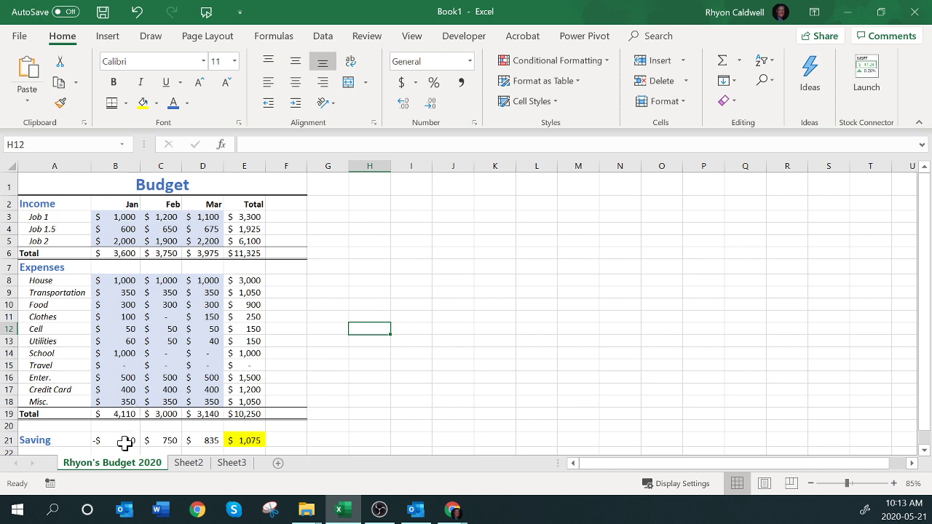
Compare the January, February and March savings in row 21 with the overall saving in E21.
left_click(125, 439)
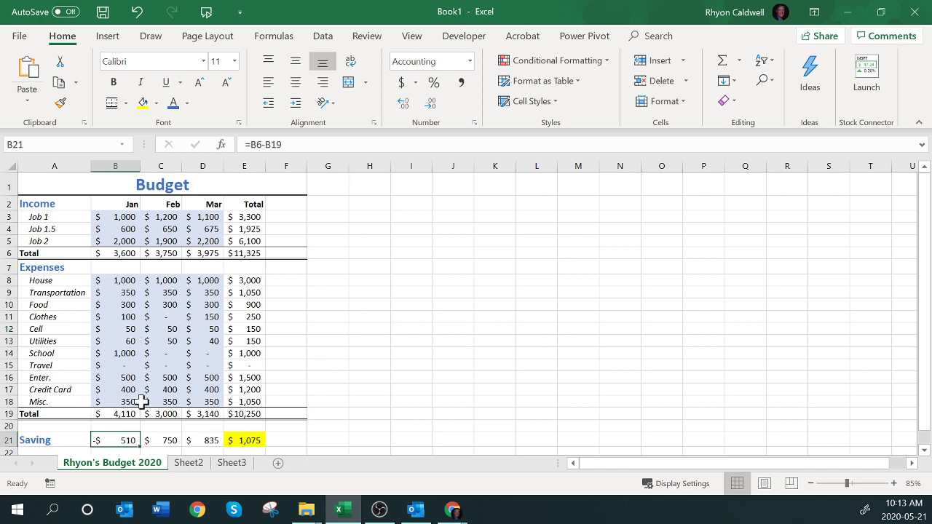
left_click(251, 442)
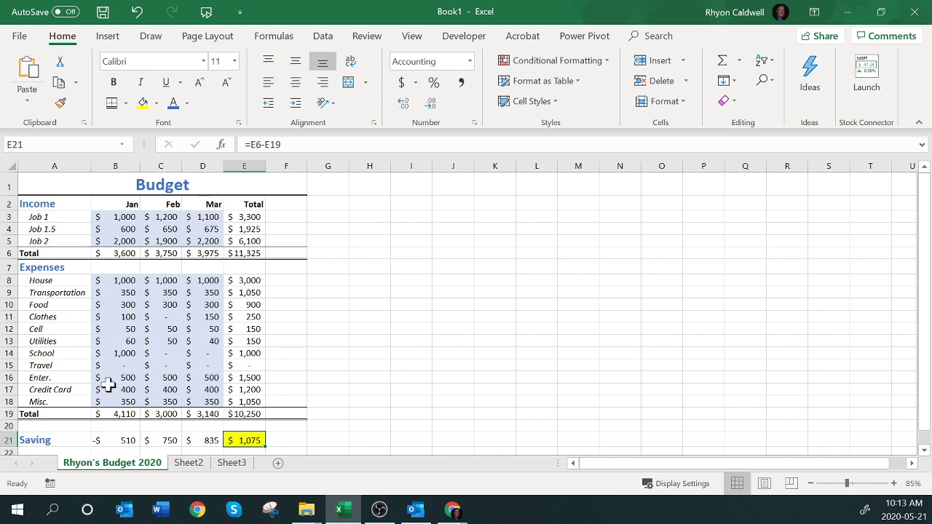
left_click(110, 443)
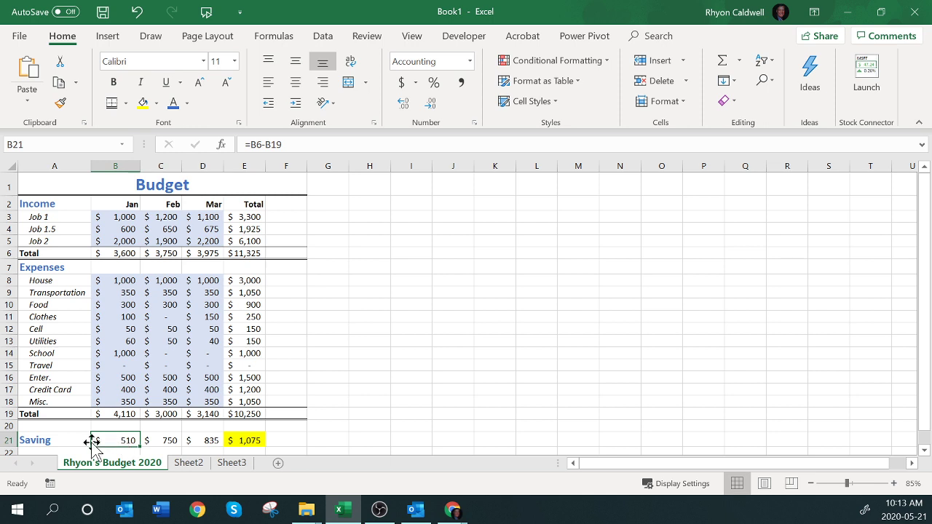
left_click(164, 441)
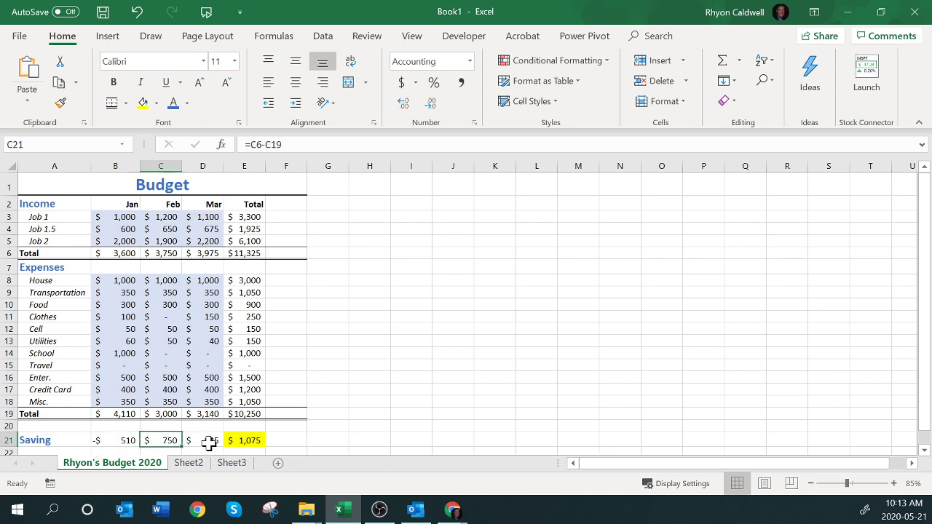
left_click(208, 442)
left_click(239, 441)
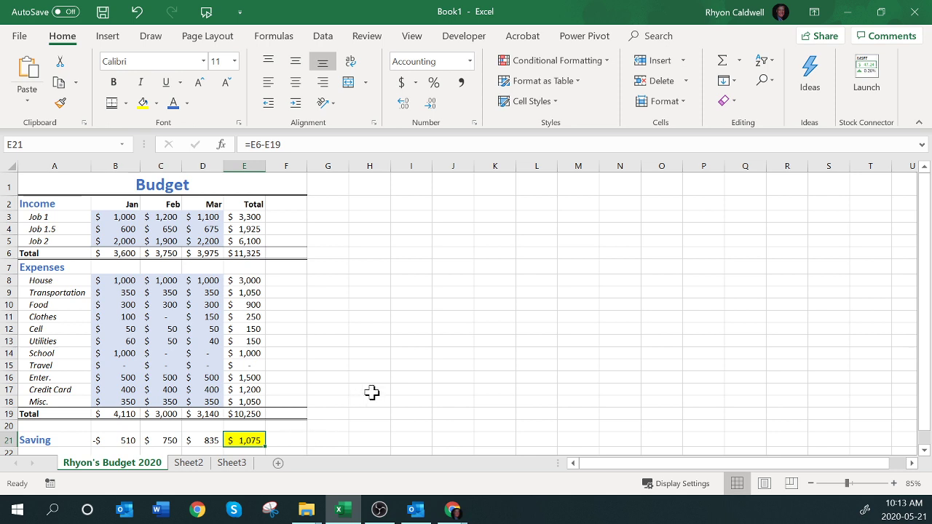
Inspect the January Saving formula in B21 and the January income total formula in B6, leaving both as they are.
left_click(58, 204)
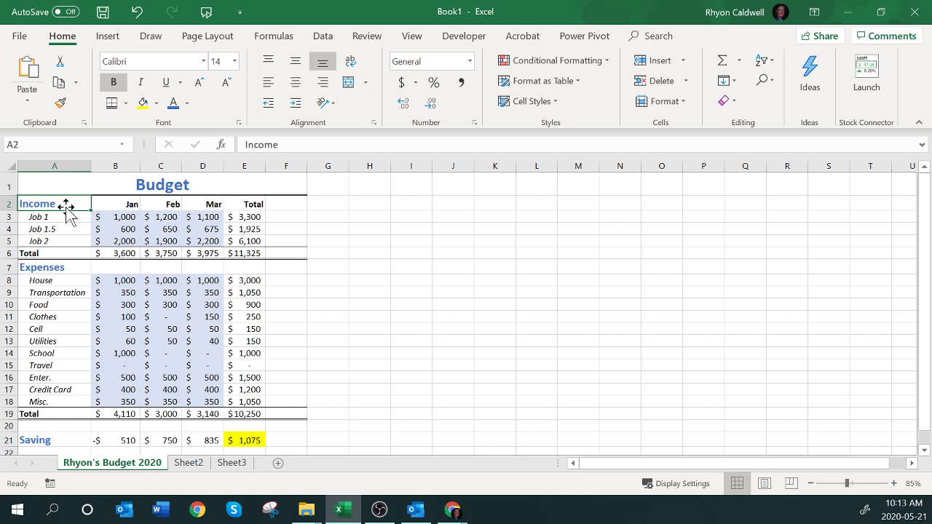
left_click(126, 442)
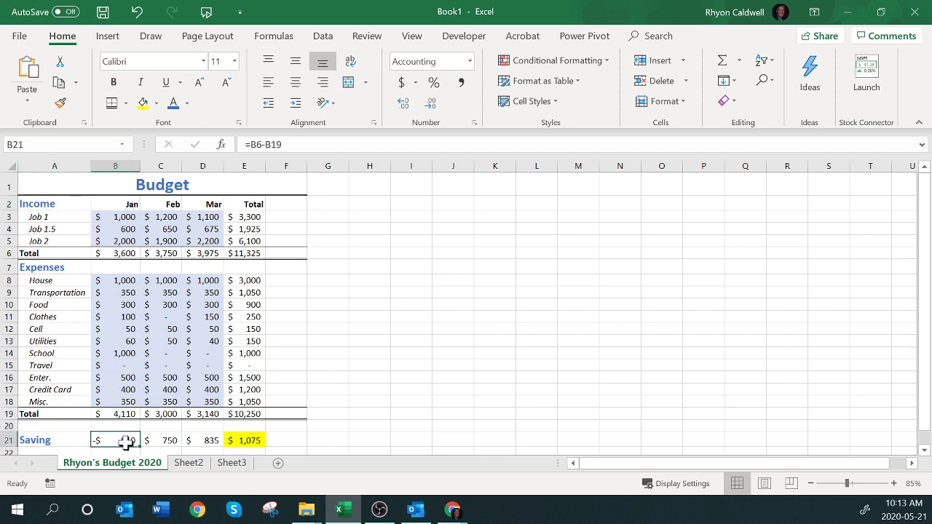
double_click(126, 442)
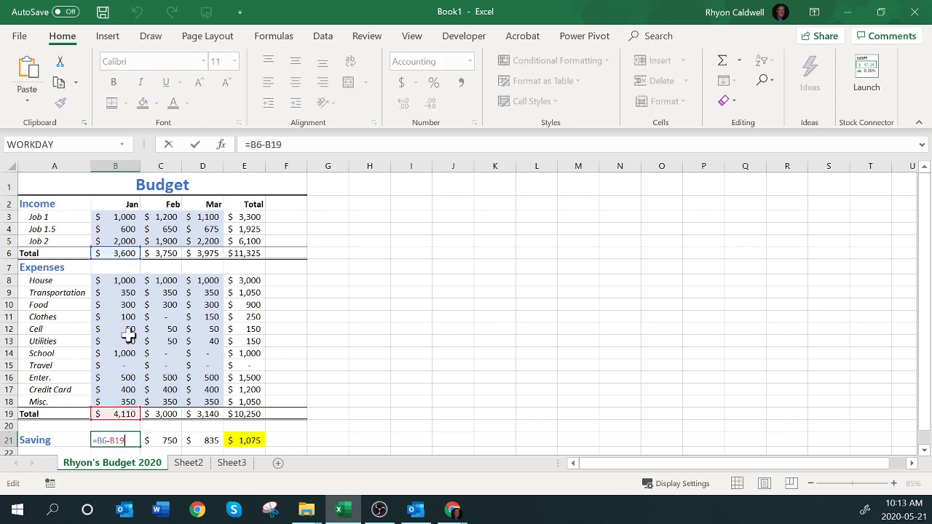
left_click(127, 265)
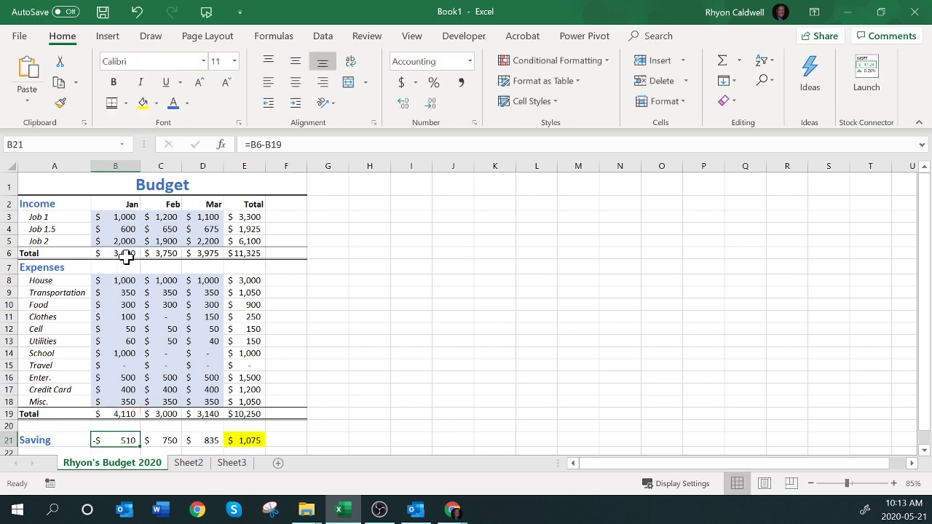
double_click(128, 254)
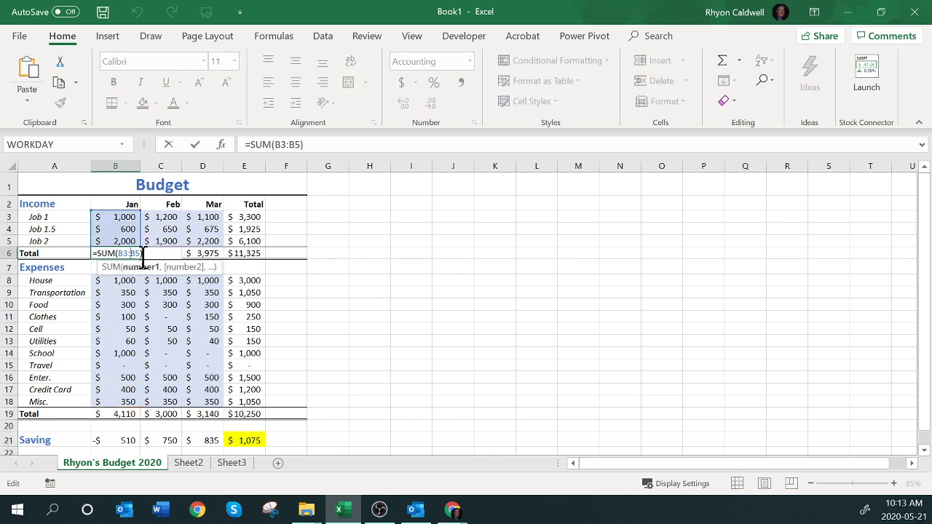
left_click(115, 253)
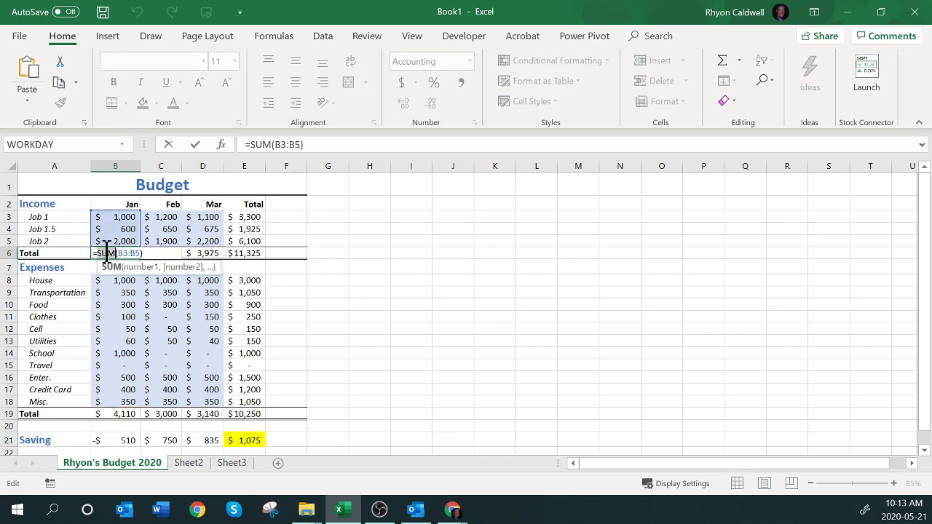
key("ctrl+Return")
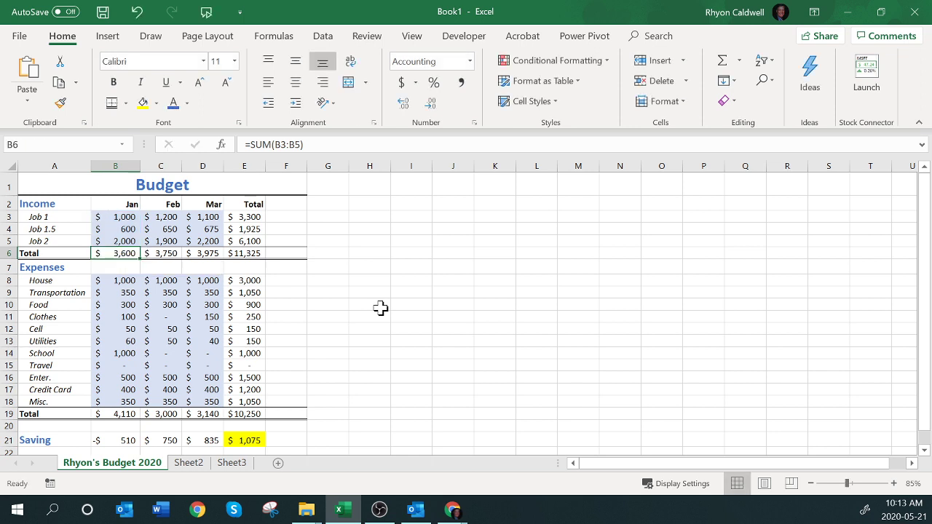